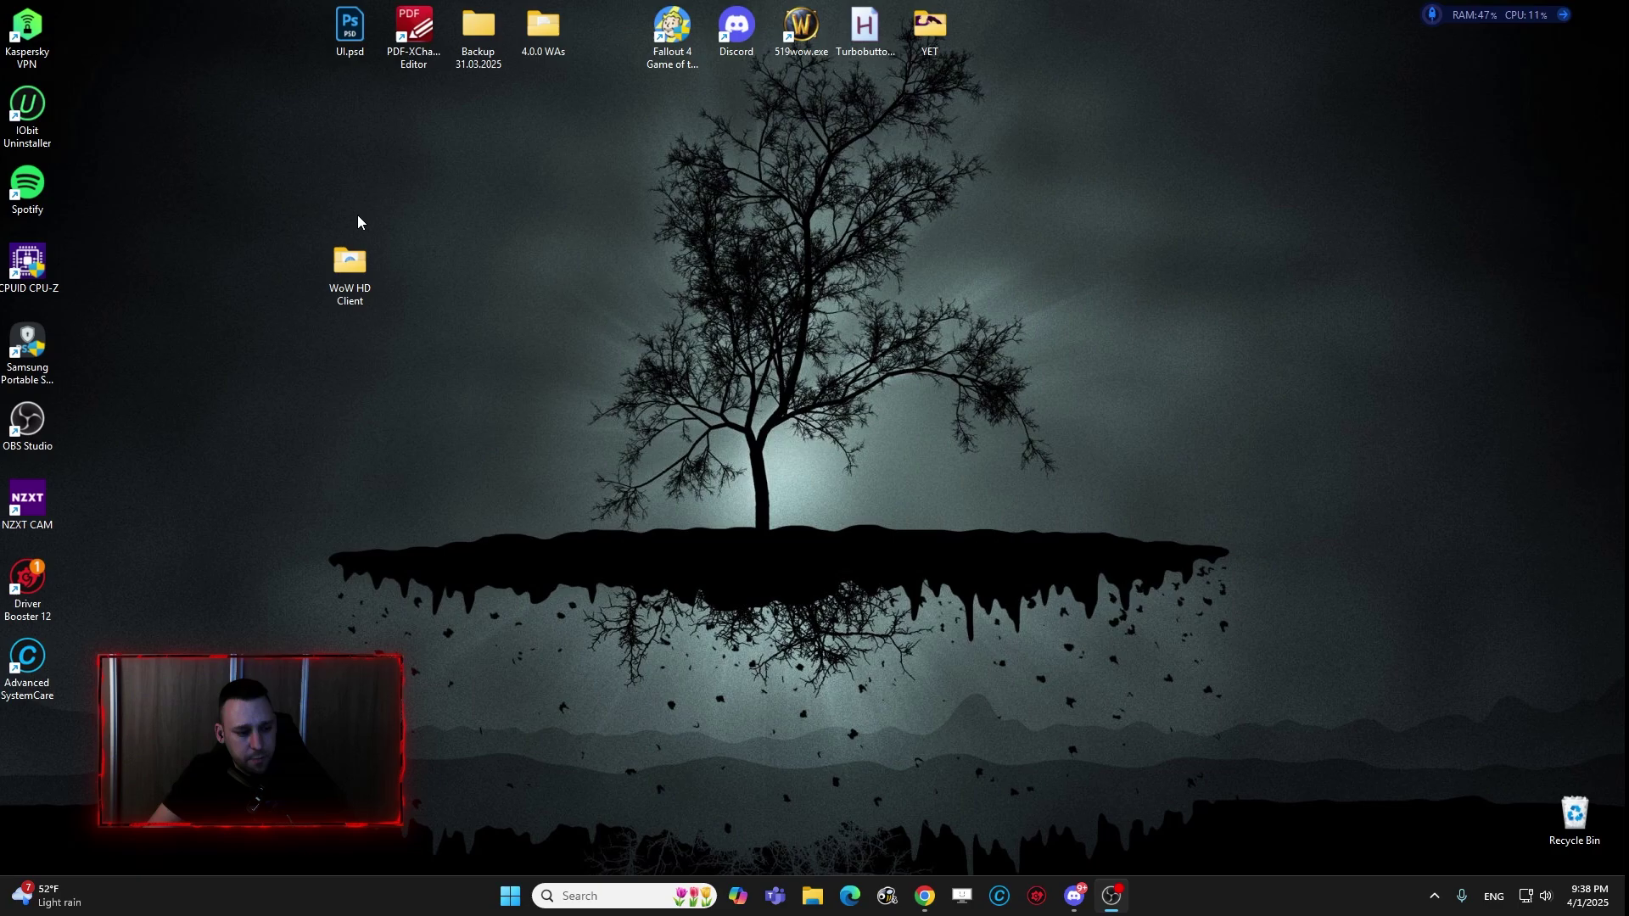
Step: Bring up Discord's #download-game channel and highlight the QBitTorrent tip and the client update link heading
click(1073, 895)
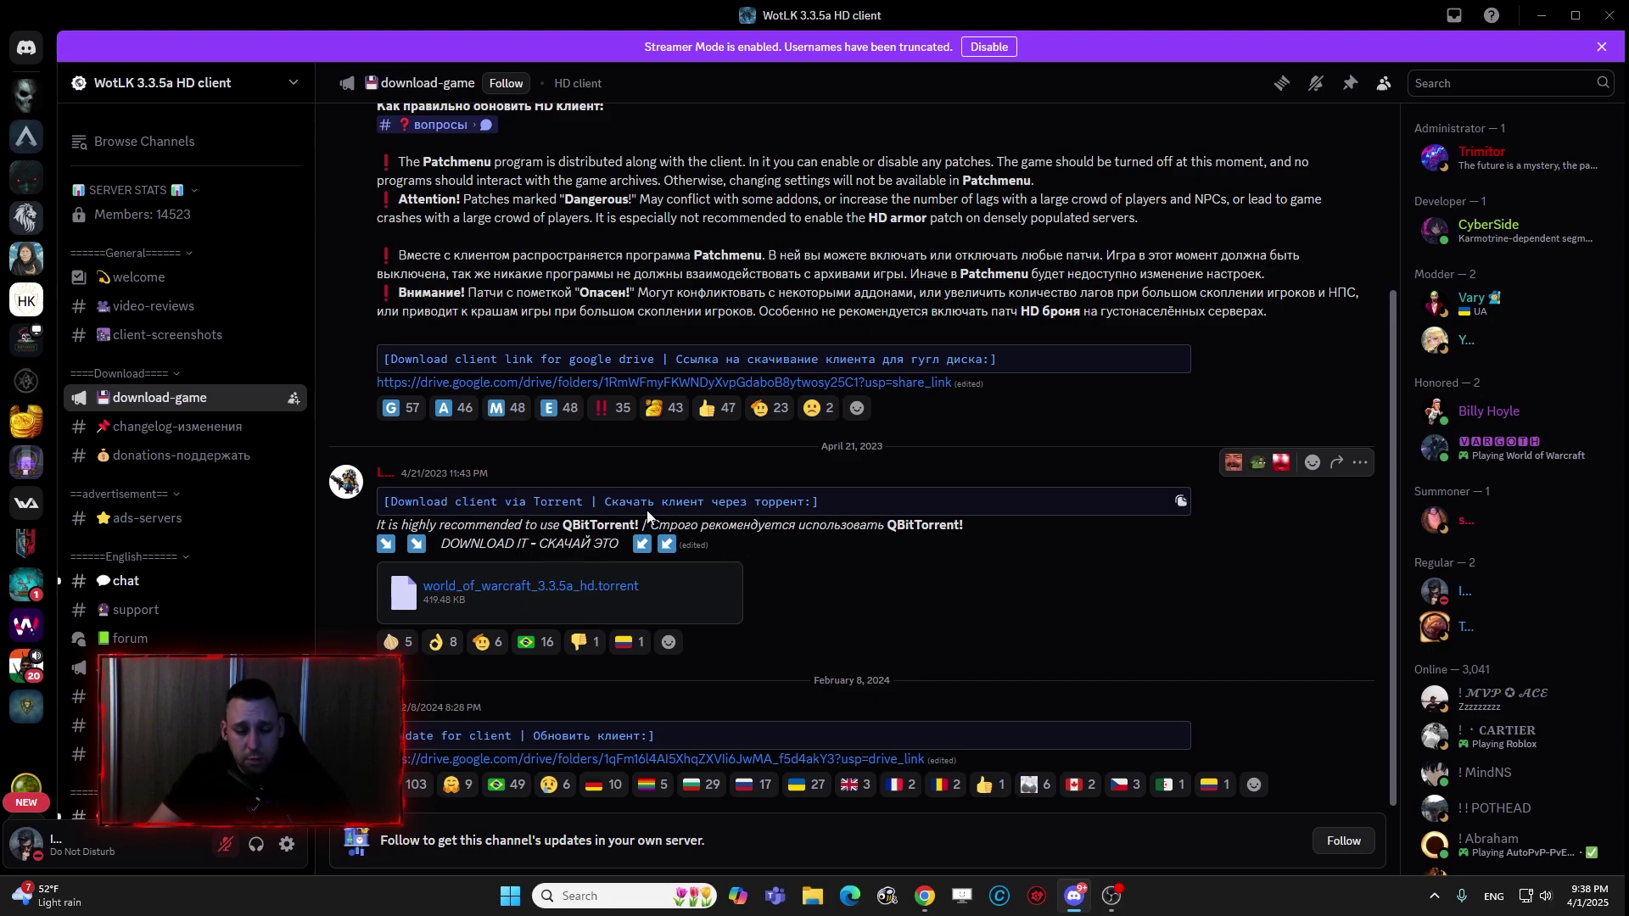
drag(558, 526, 656, 526)
click(703, 533)
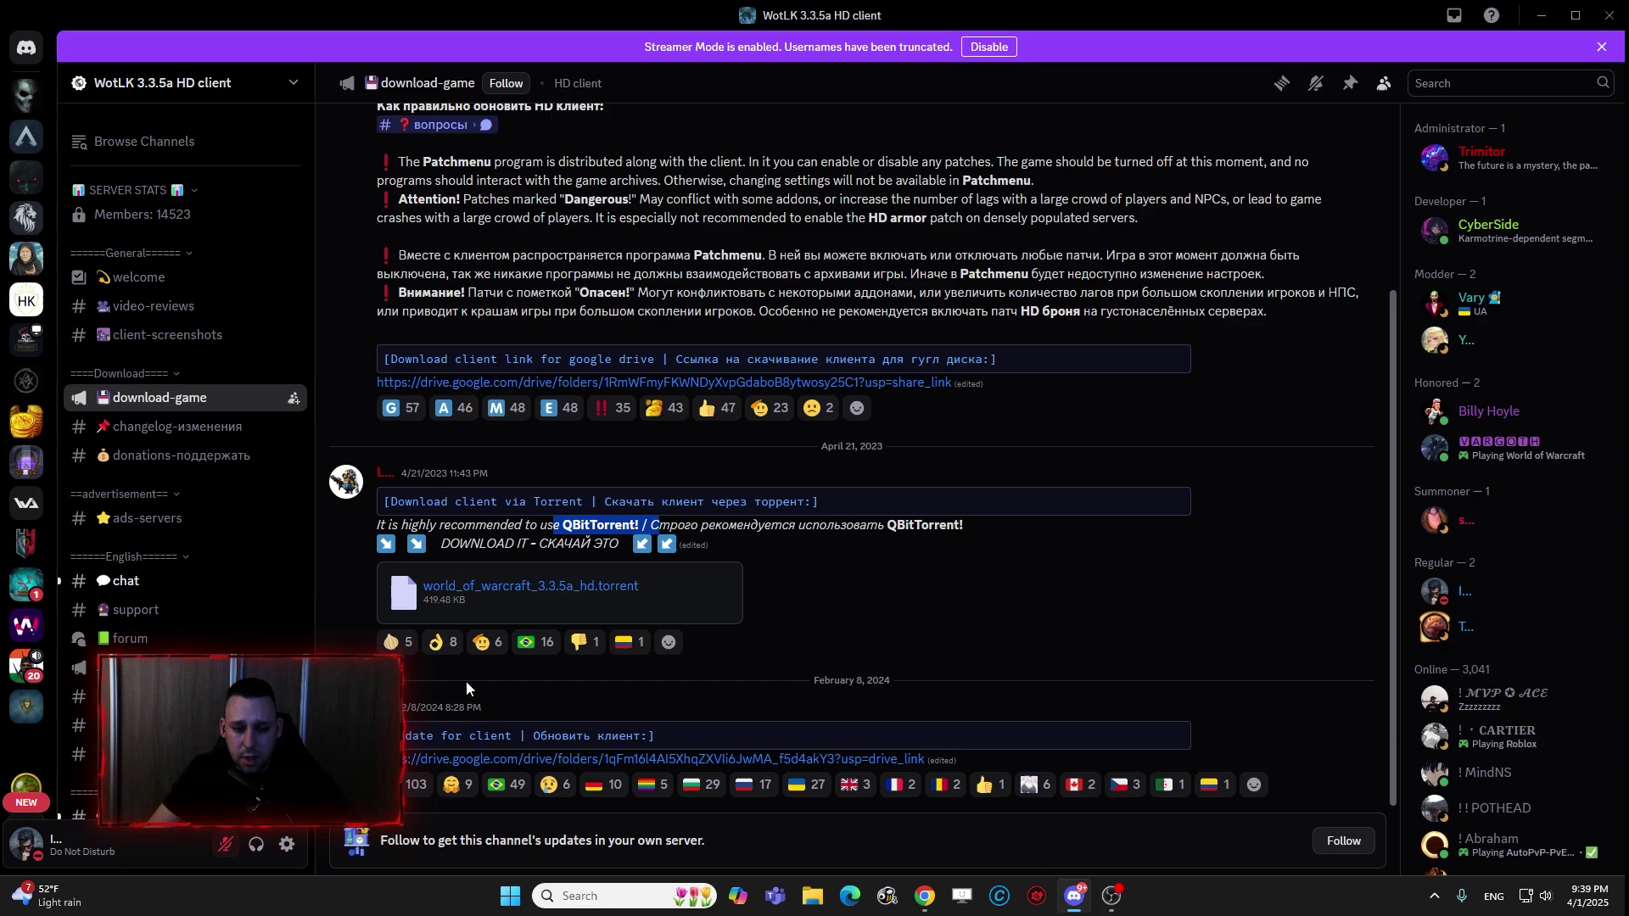
drag(404, 736, 641, 738)
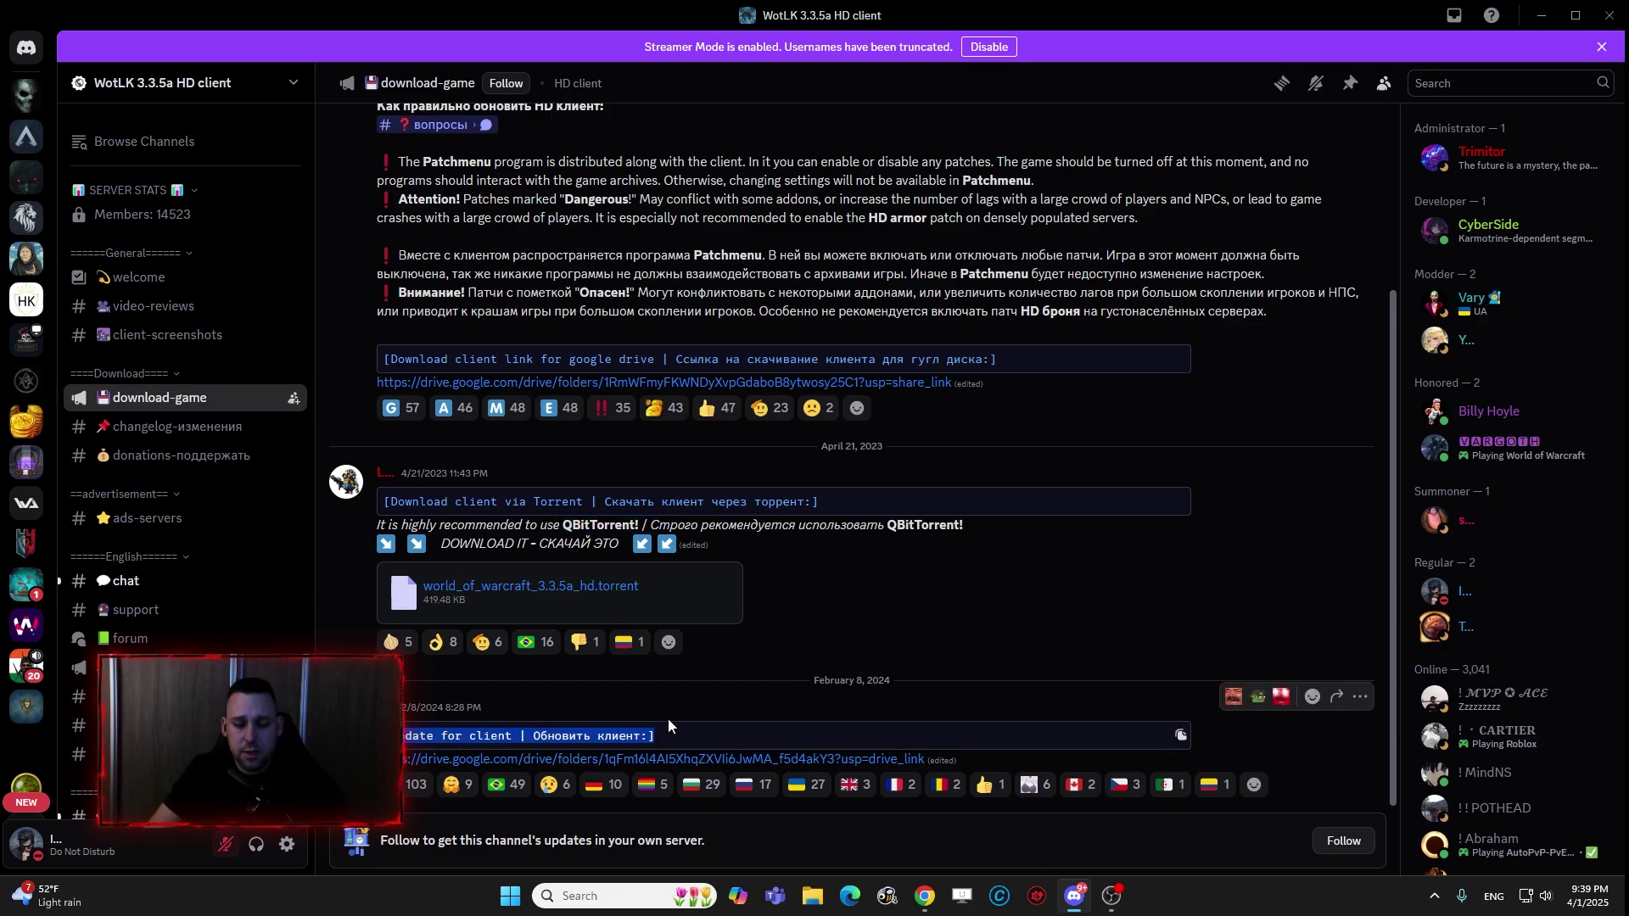
click(672, 728)
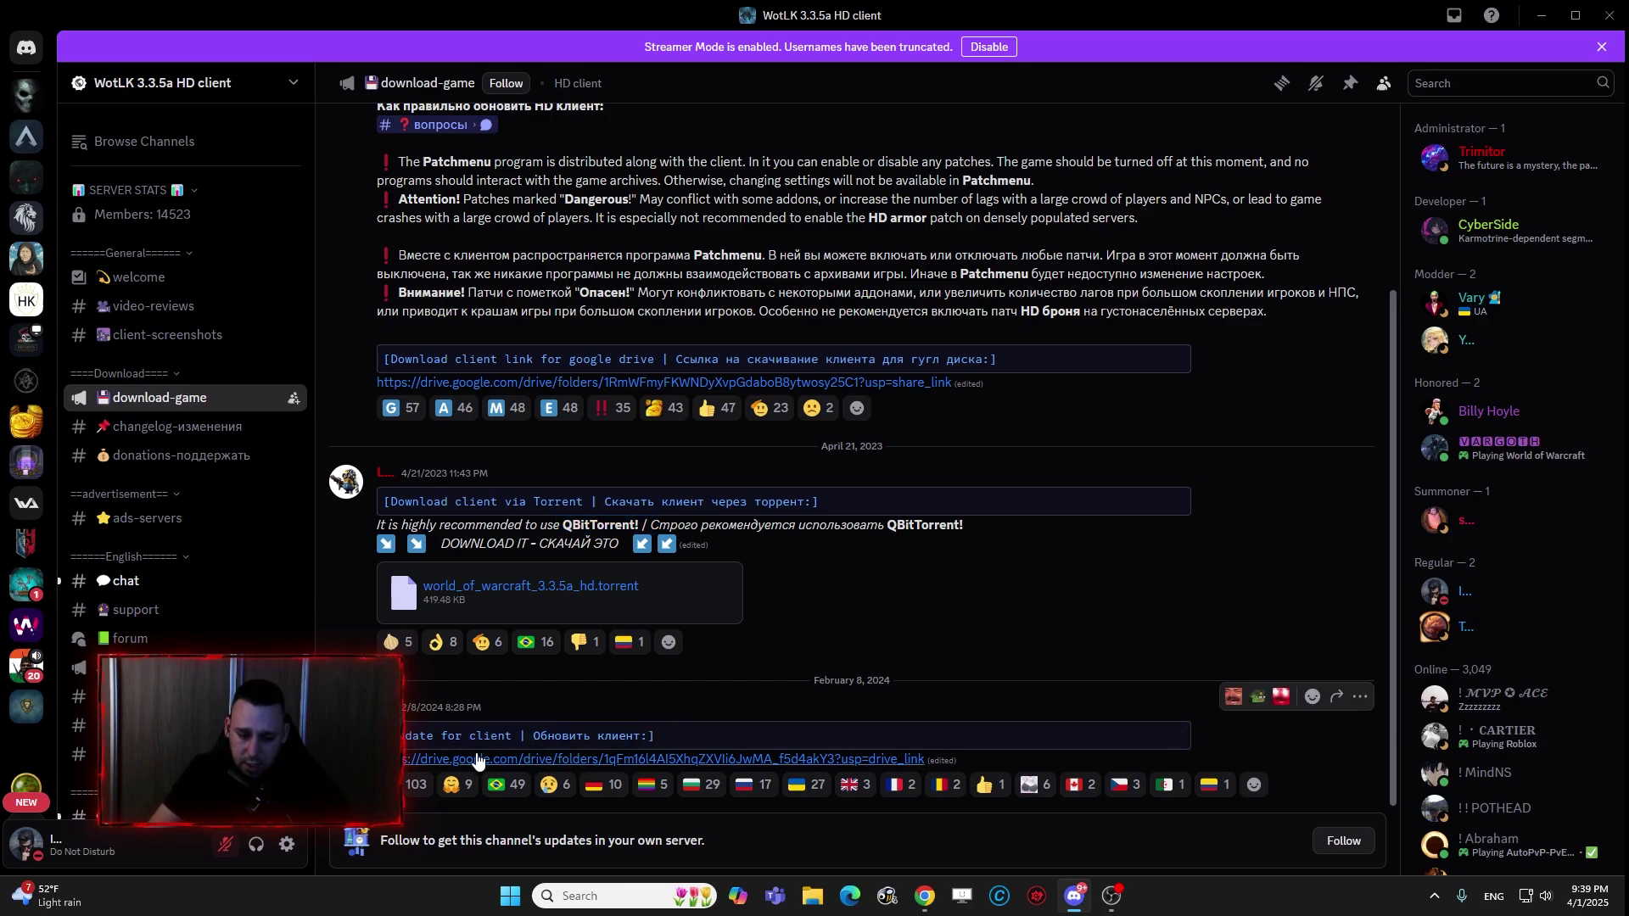
Step: Switch to Google Drive and open the ☆Updates☆ folder under Wotlk HD Client
mouse_move(924, 896)
click(921, 848)
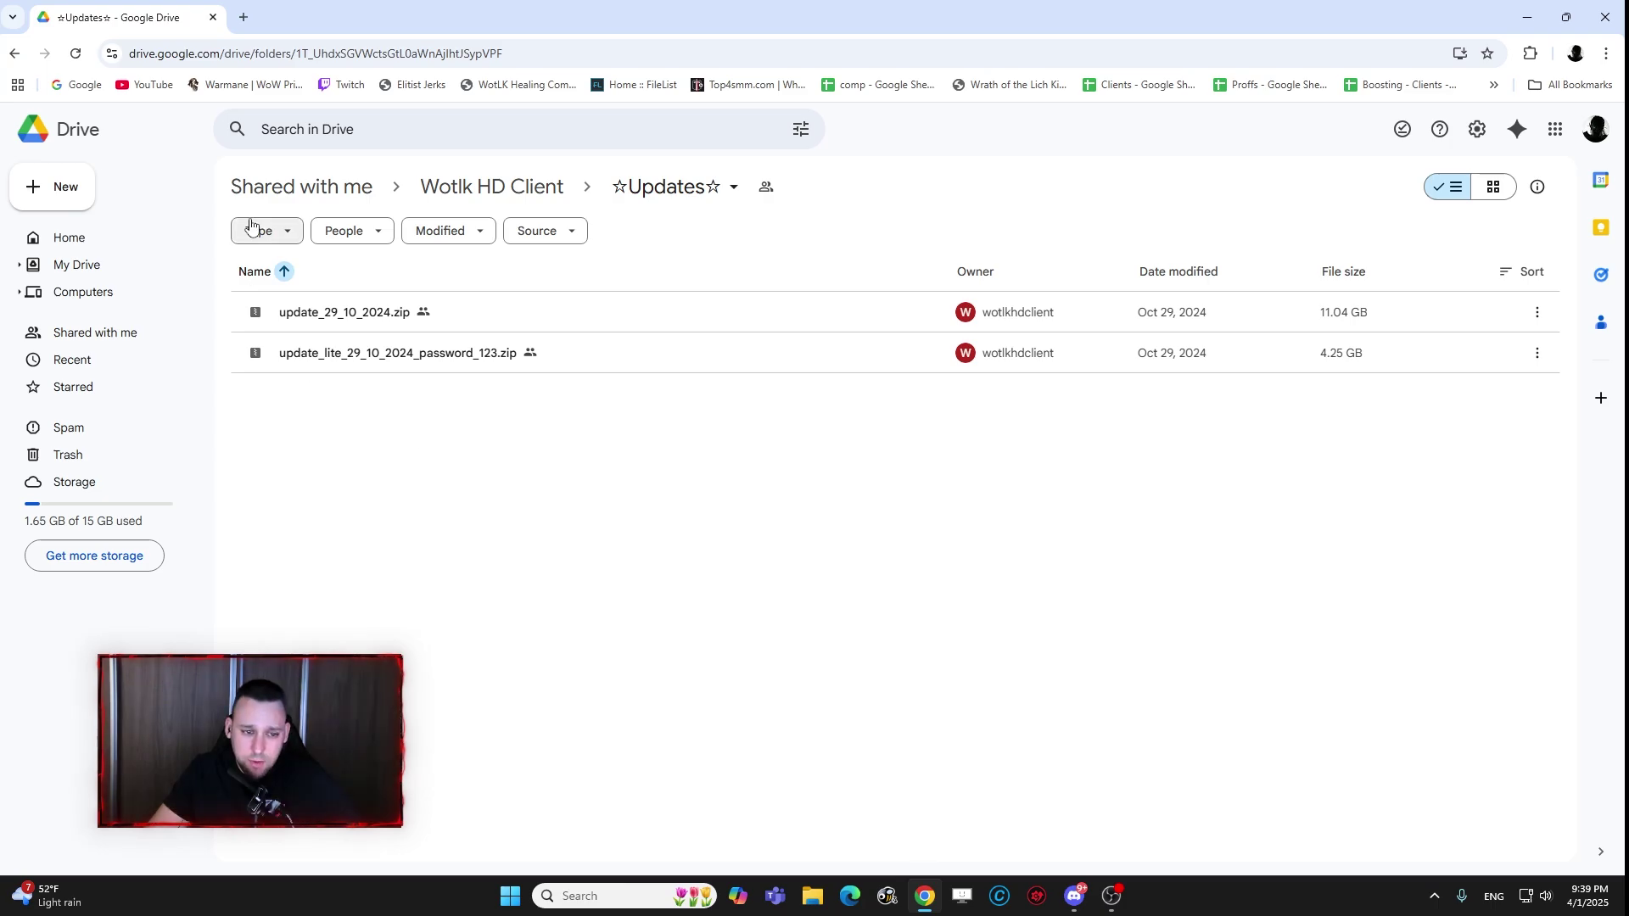
click(14, 53)
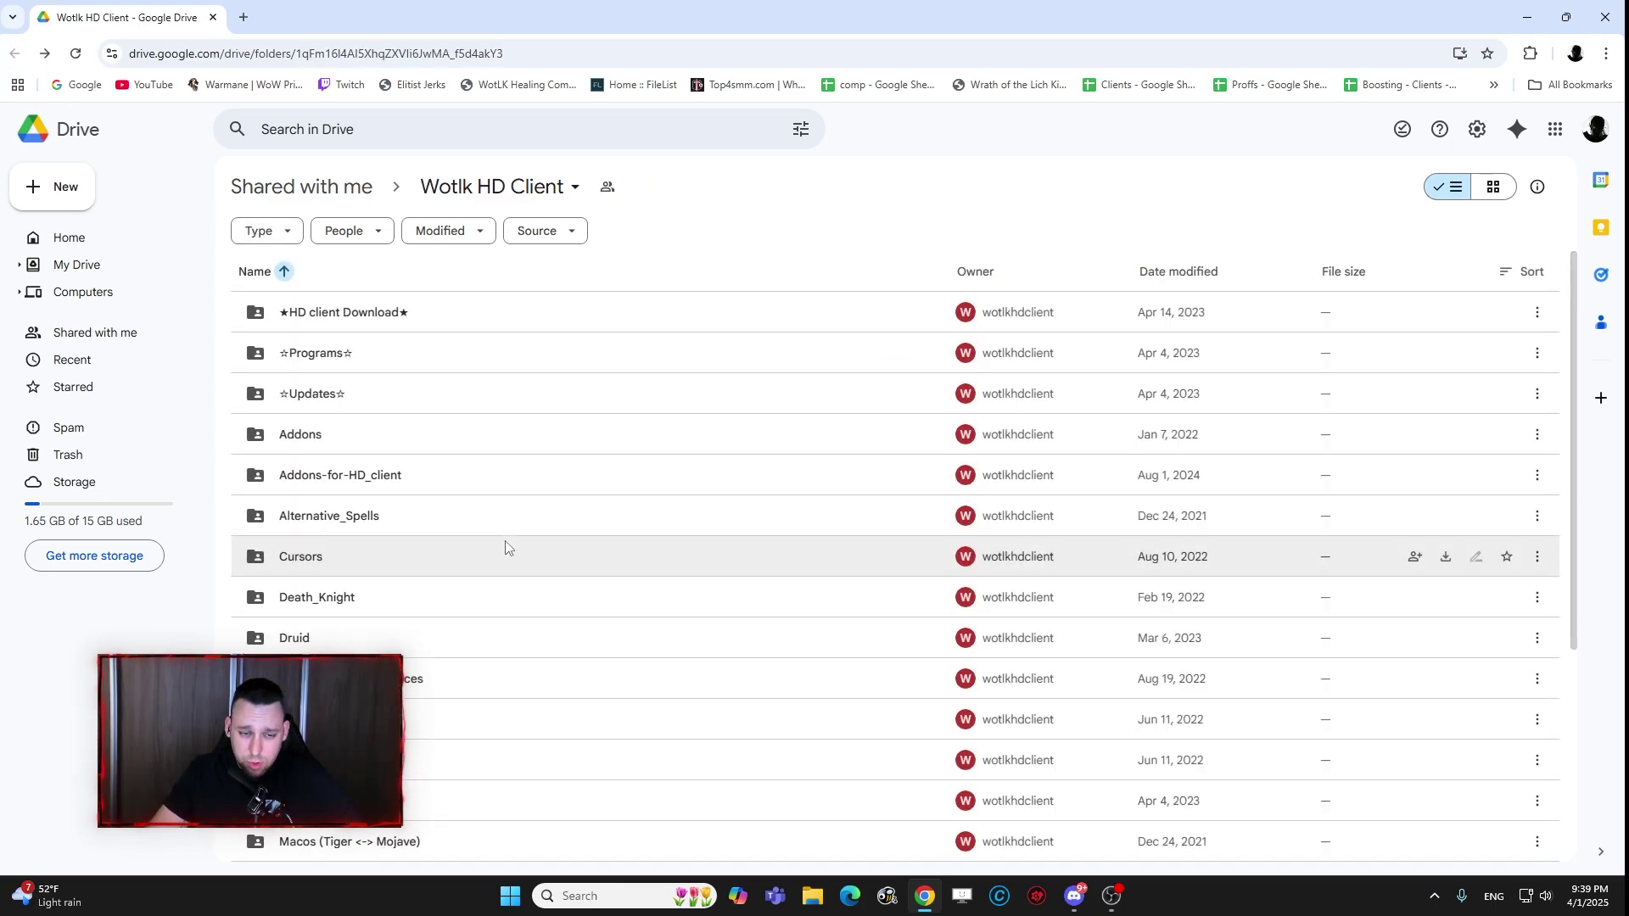
double_click(353, 393)
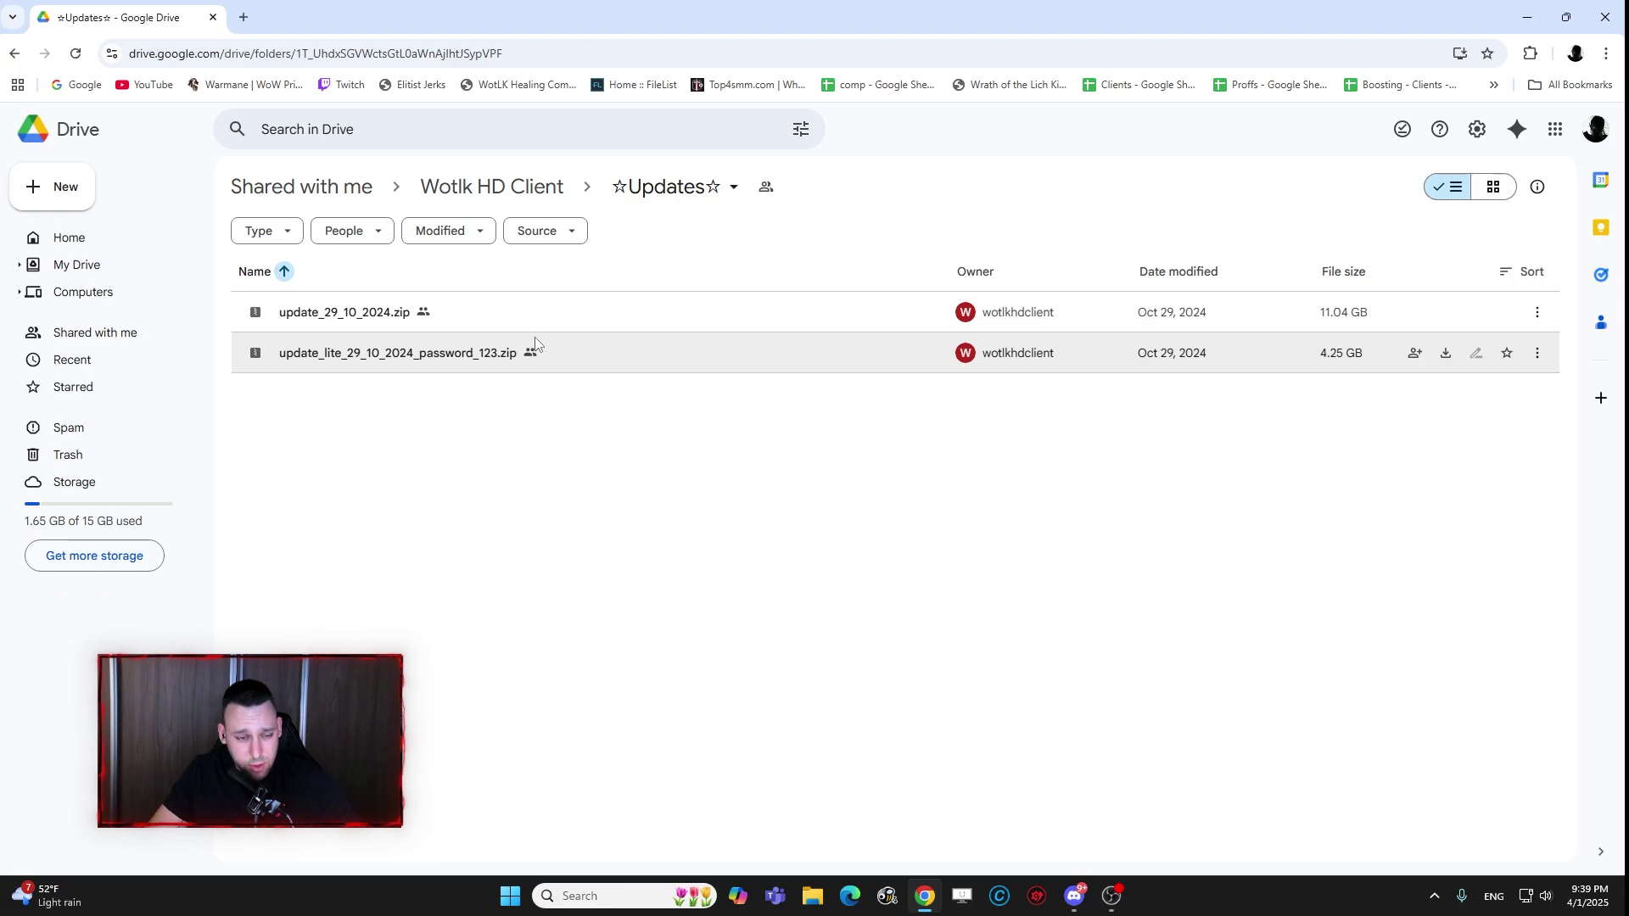
Step: Return to Discord and open the DXVK memory-usage post from #forum in full view
click(1531, 15)
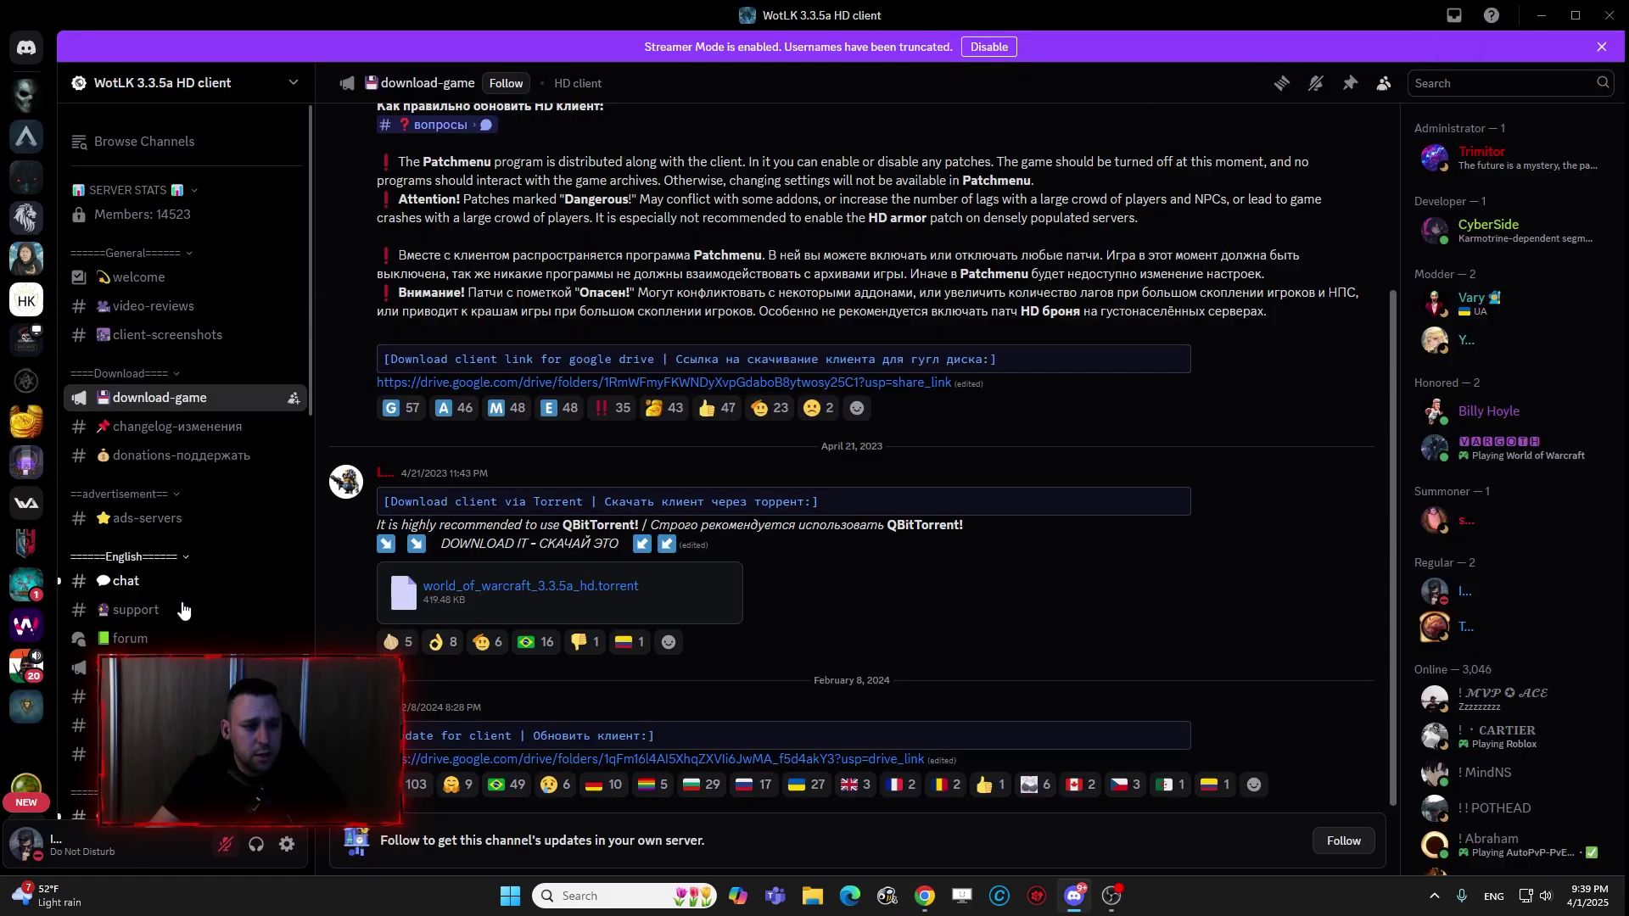
scroll(170, 519, down, 1)
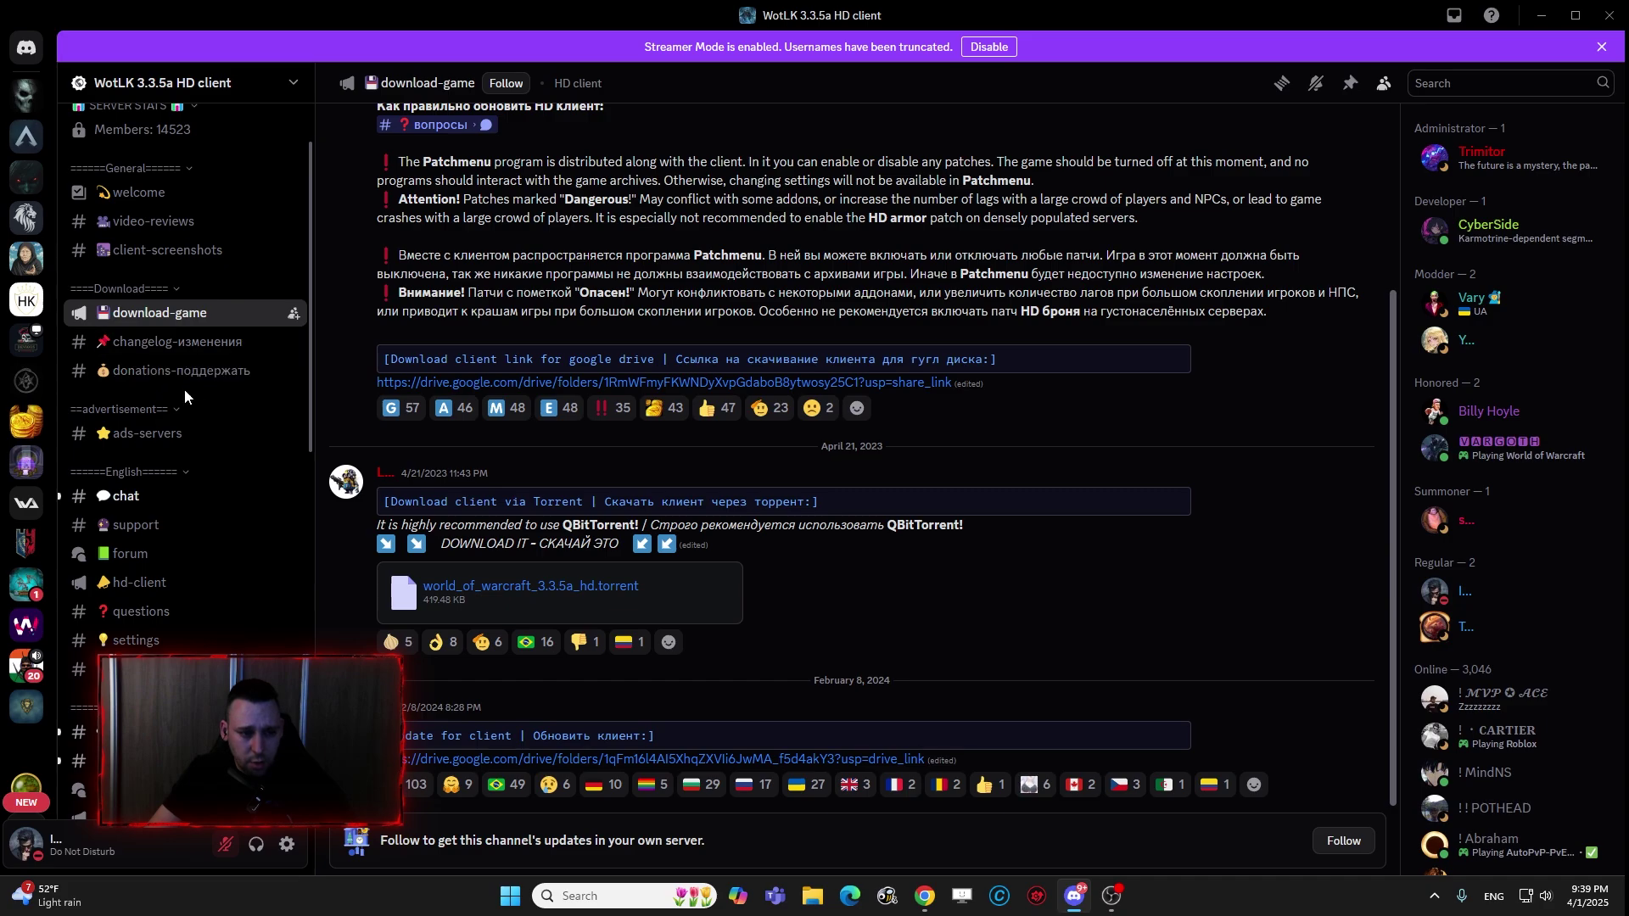
scroll(183, 407, down, 1)
click(148, 481)
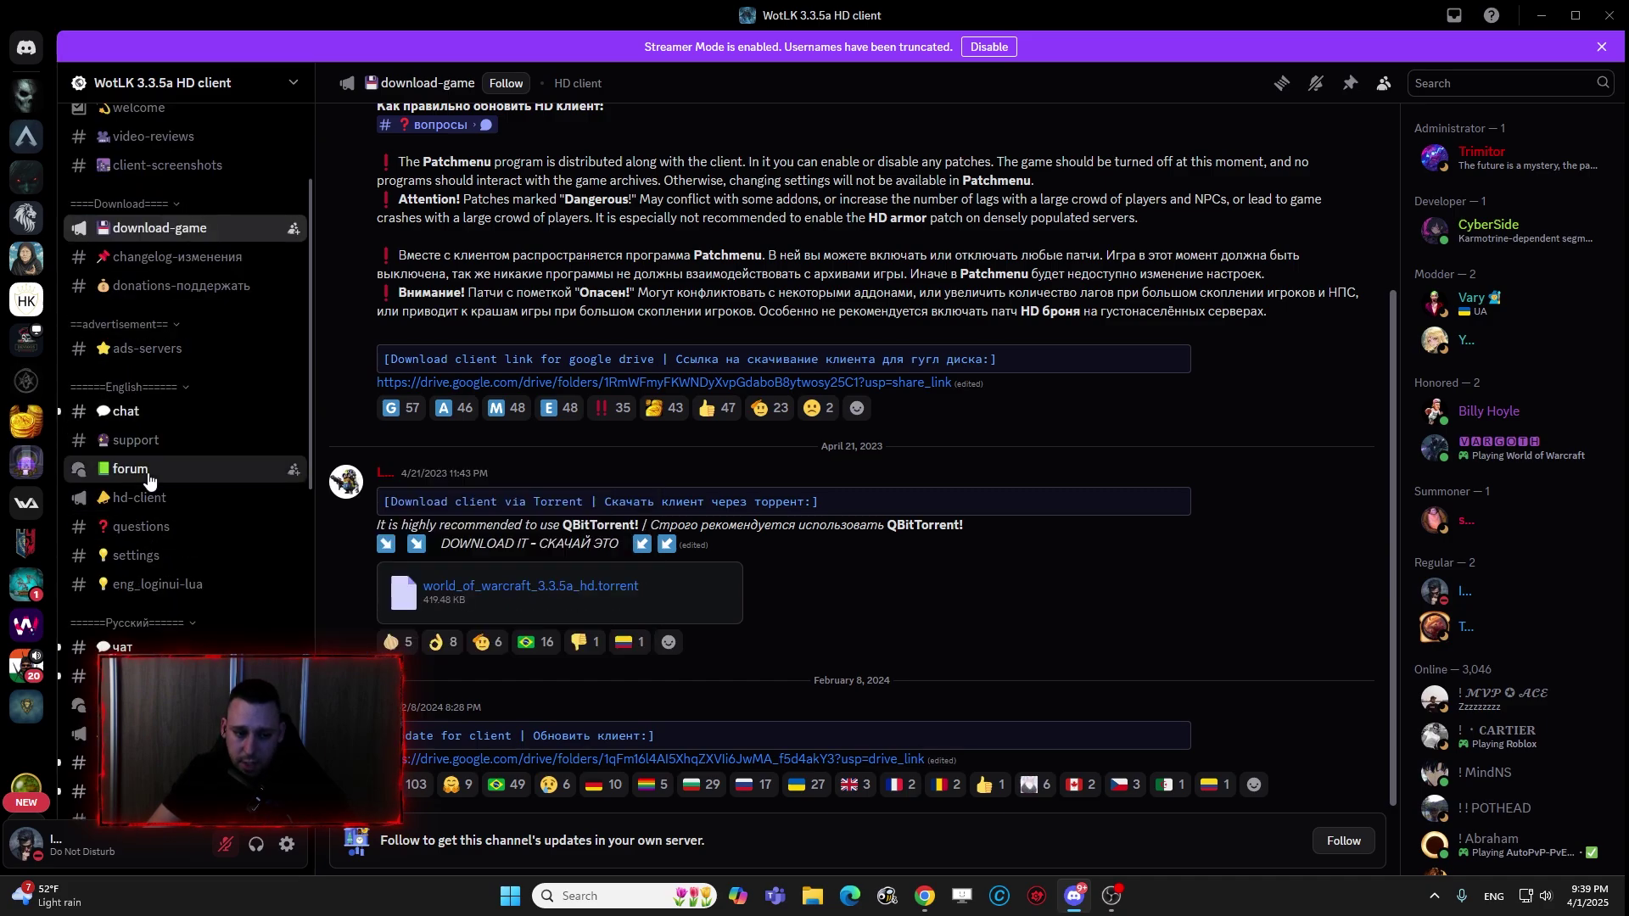
scroll(674, 381, down, 3)
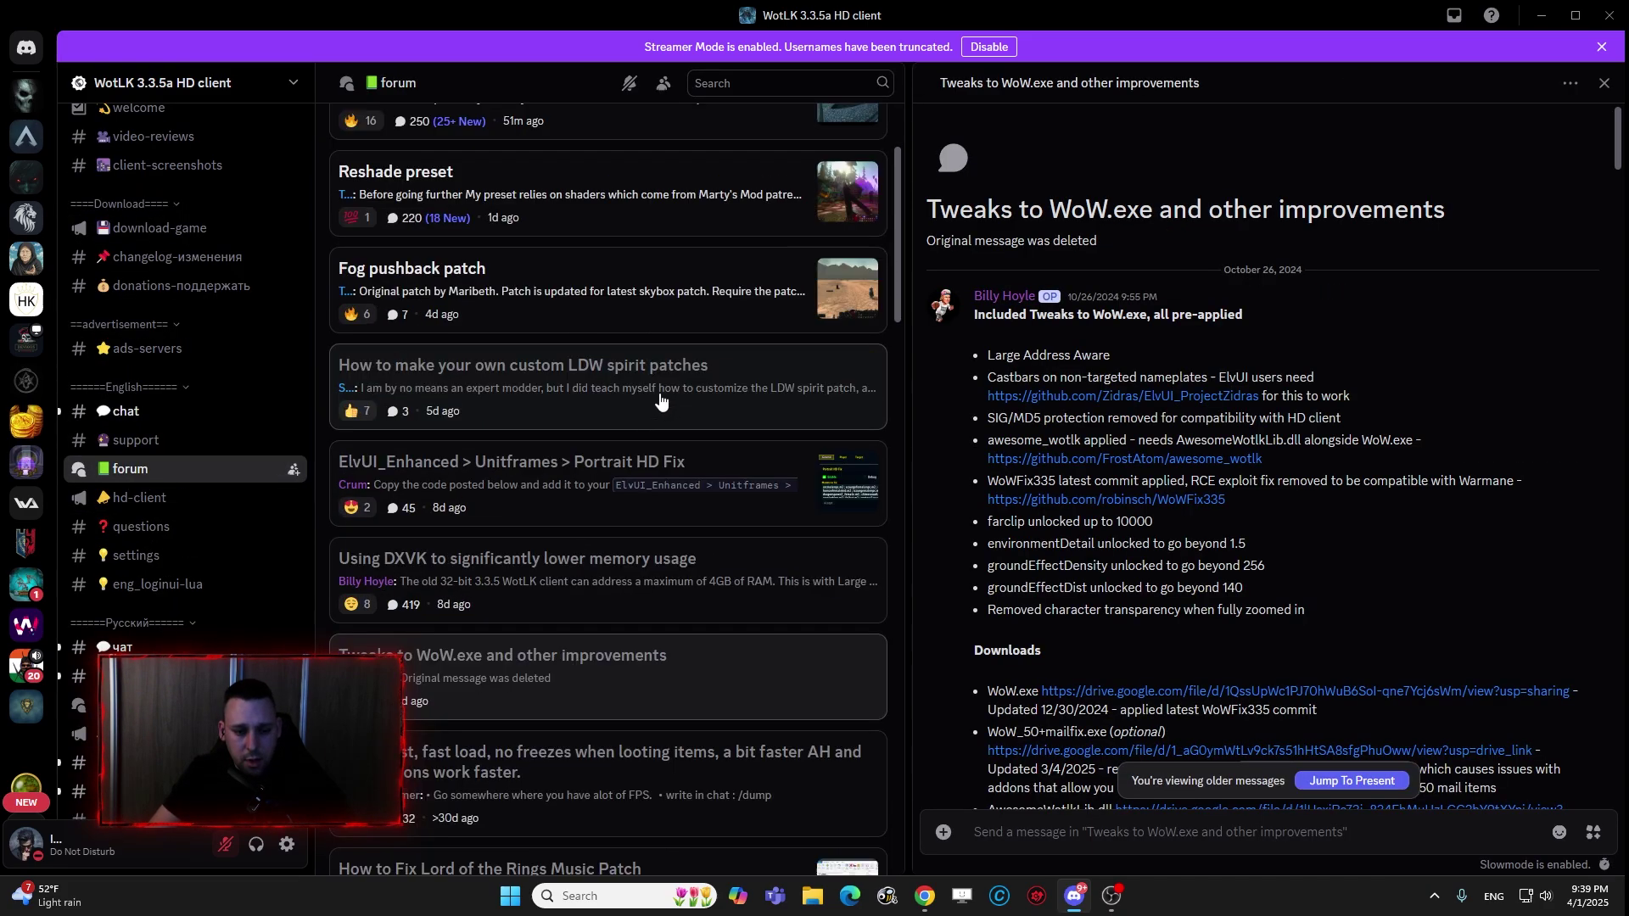
scroll(506, 530, down, 1)
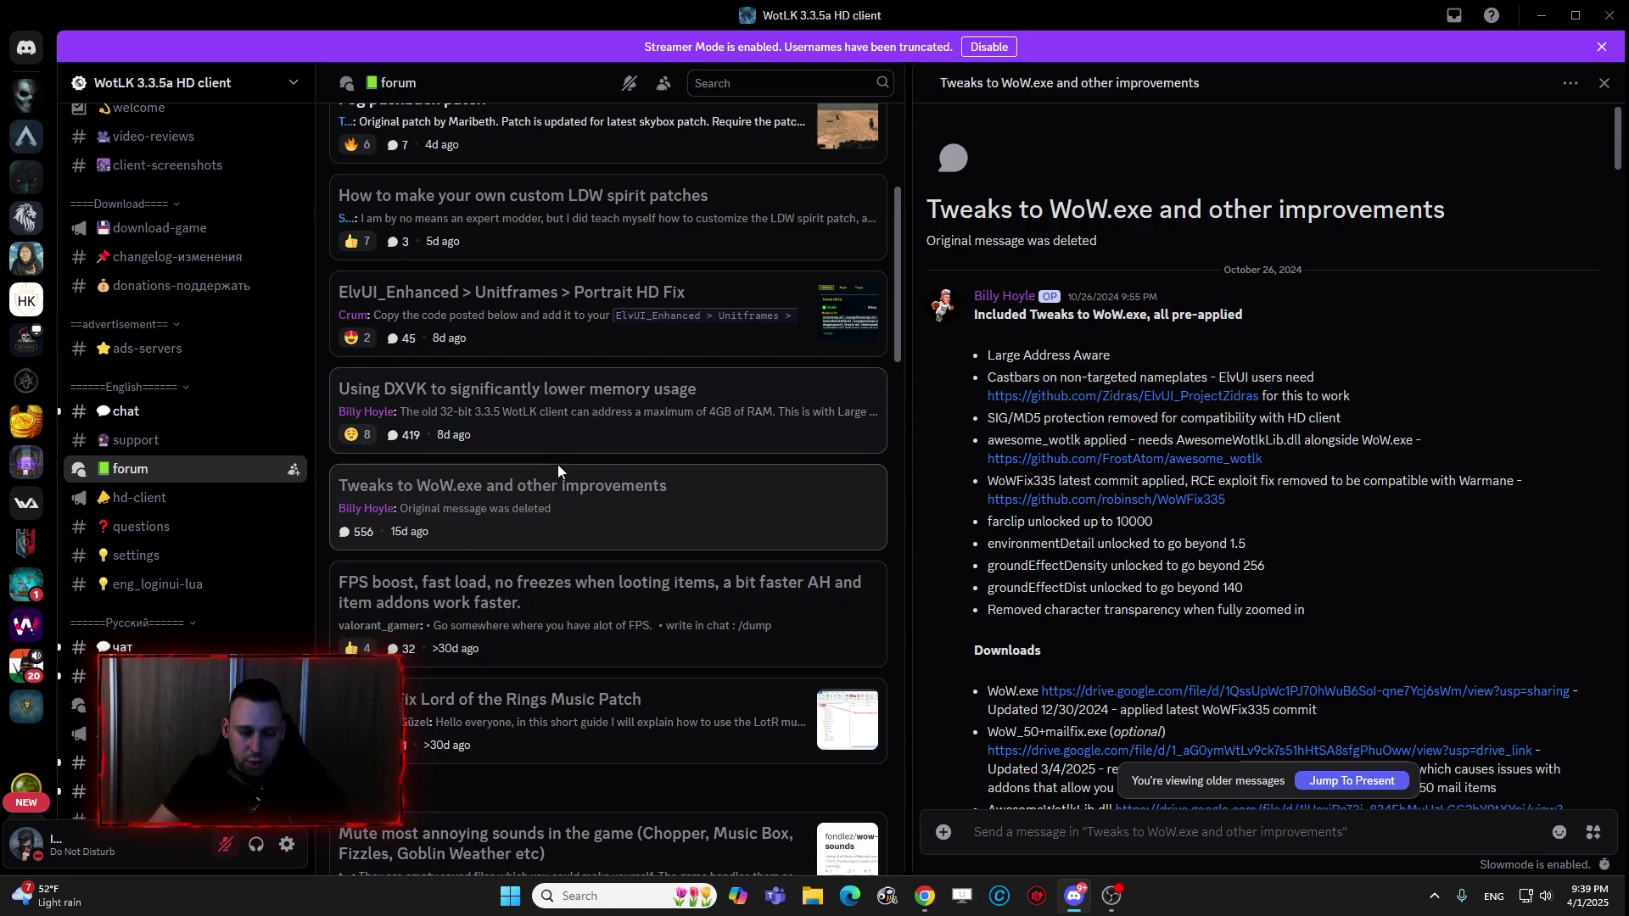
click(552, 415)
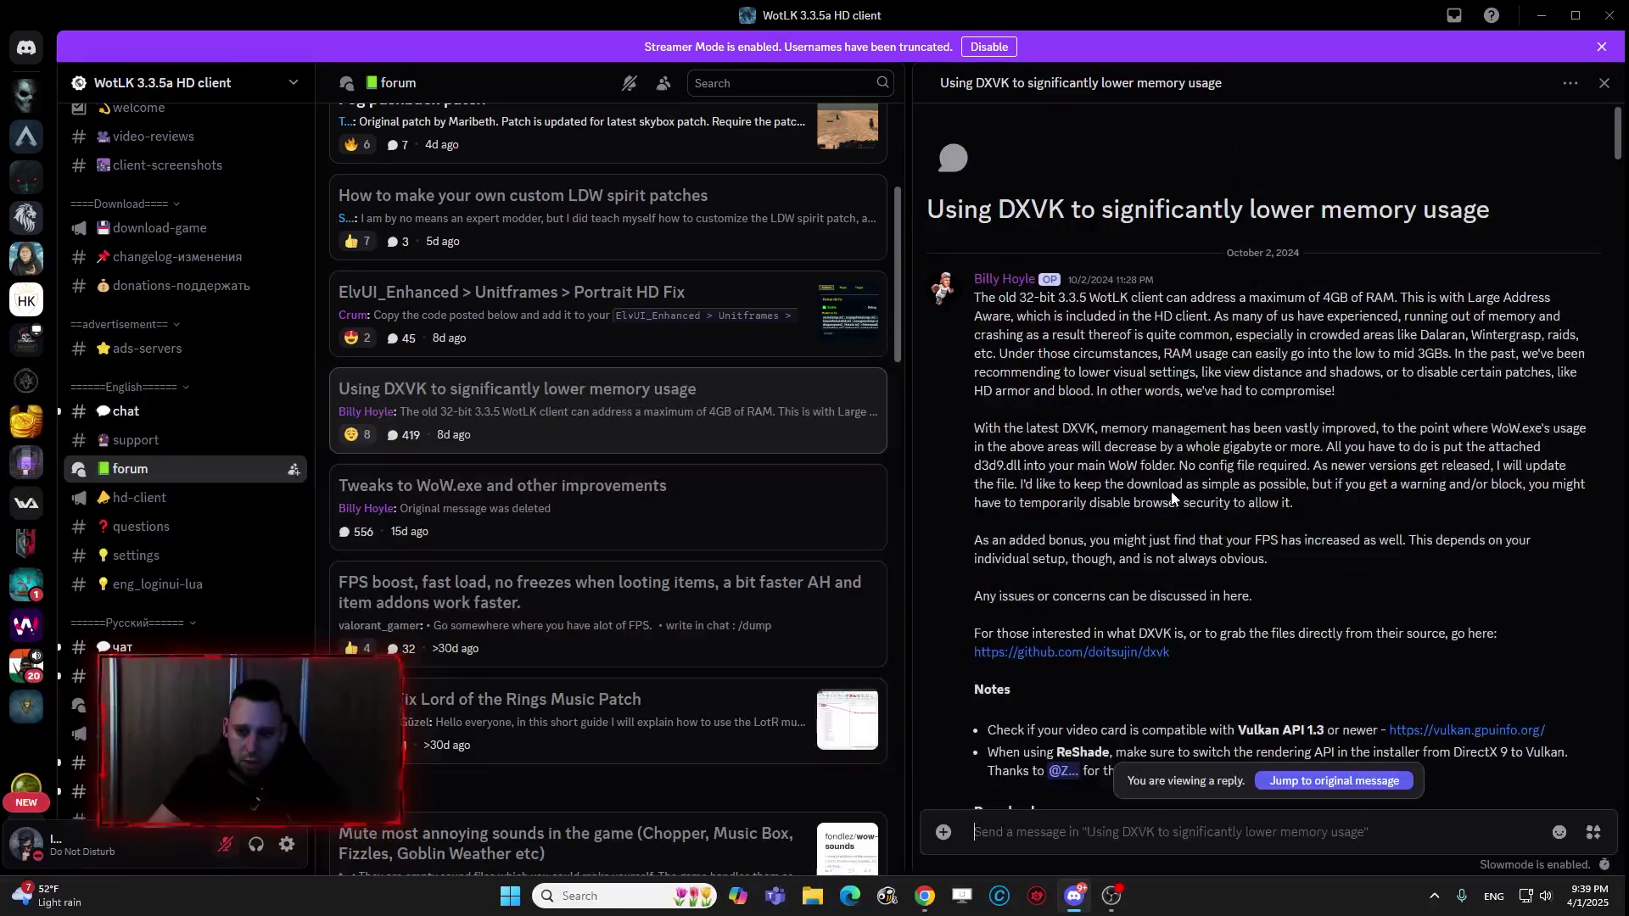
click(1573, 89)
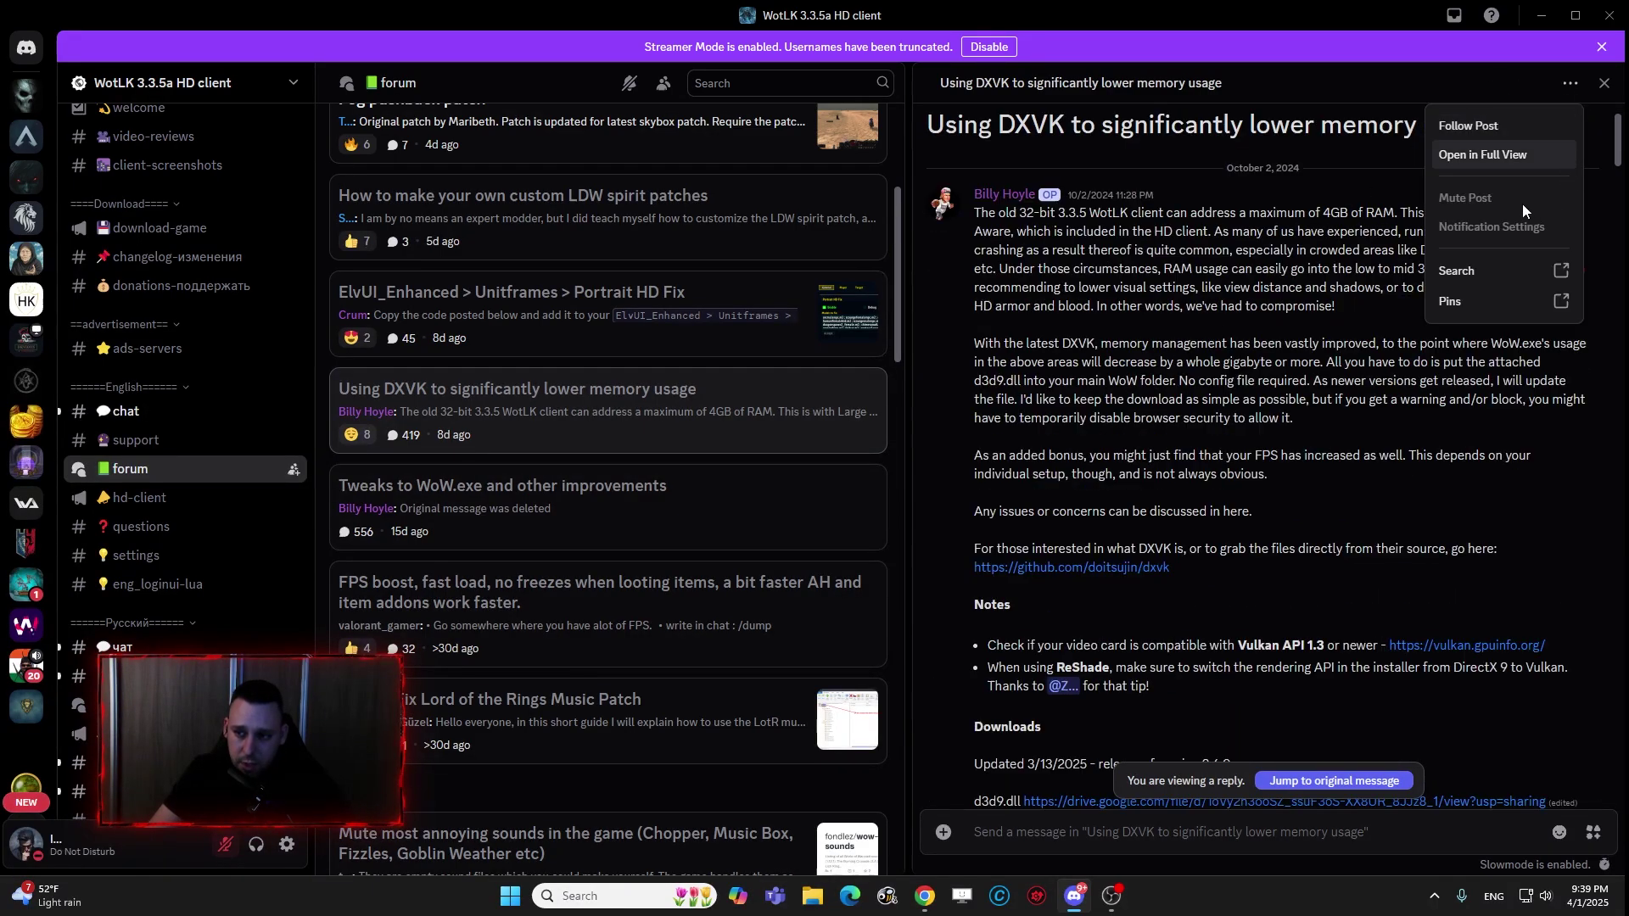
click(1492, 156)
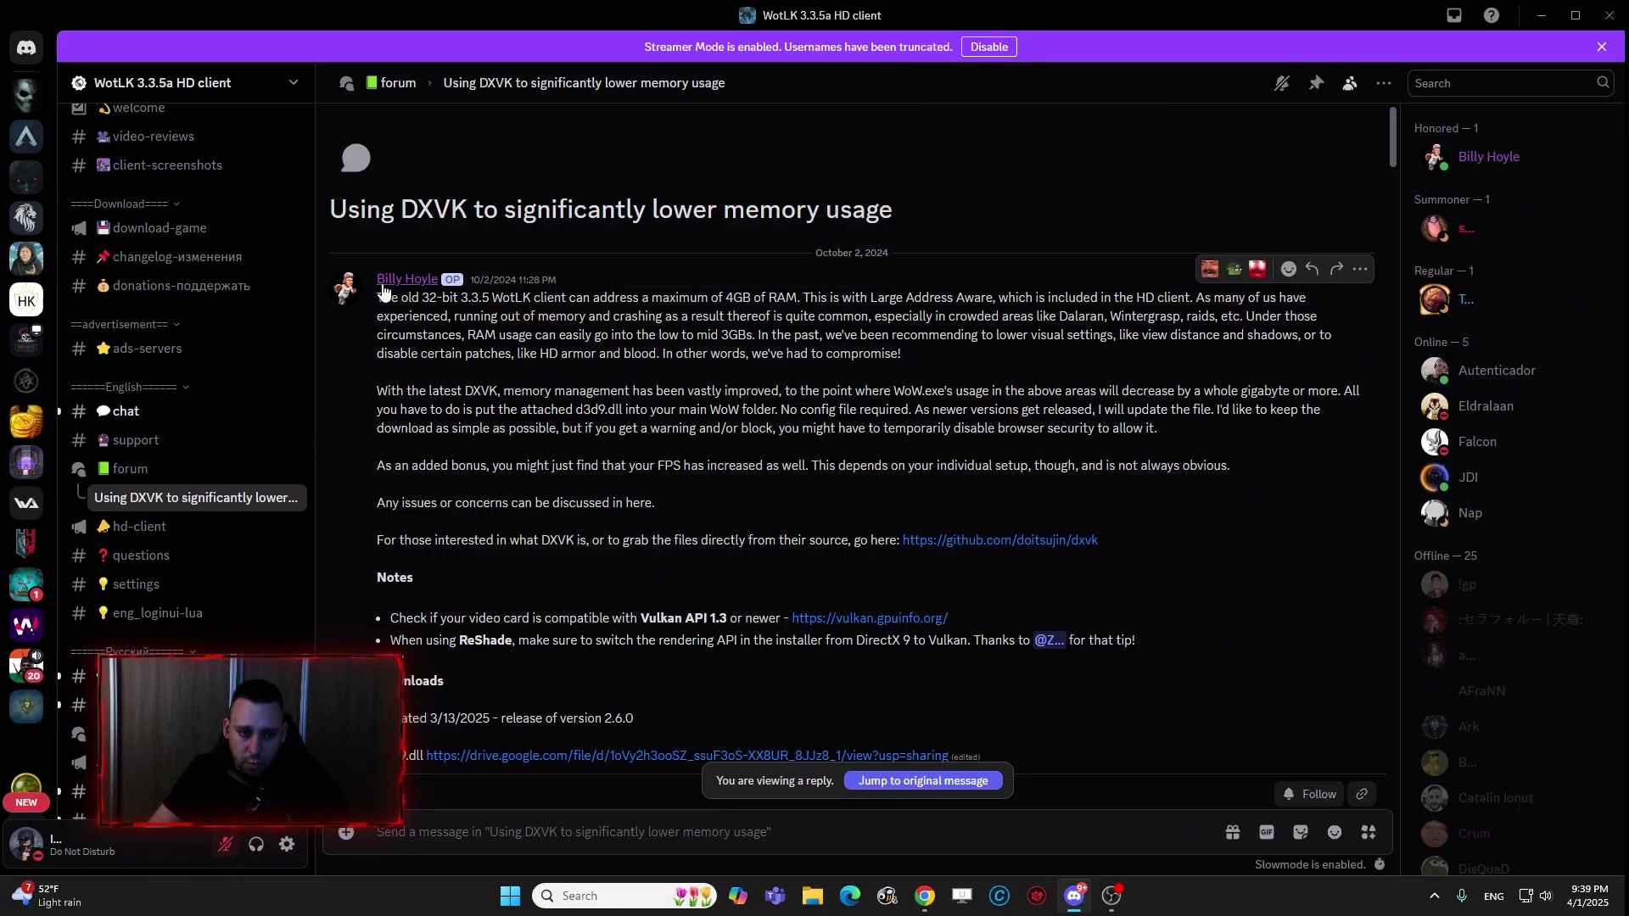
Step: Read the DXVK post, highlight its d3d9.dll download link, then go back to the forum list
scroll(415, 313, down, 1)
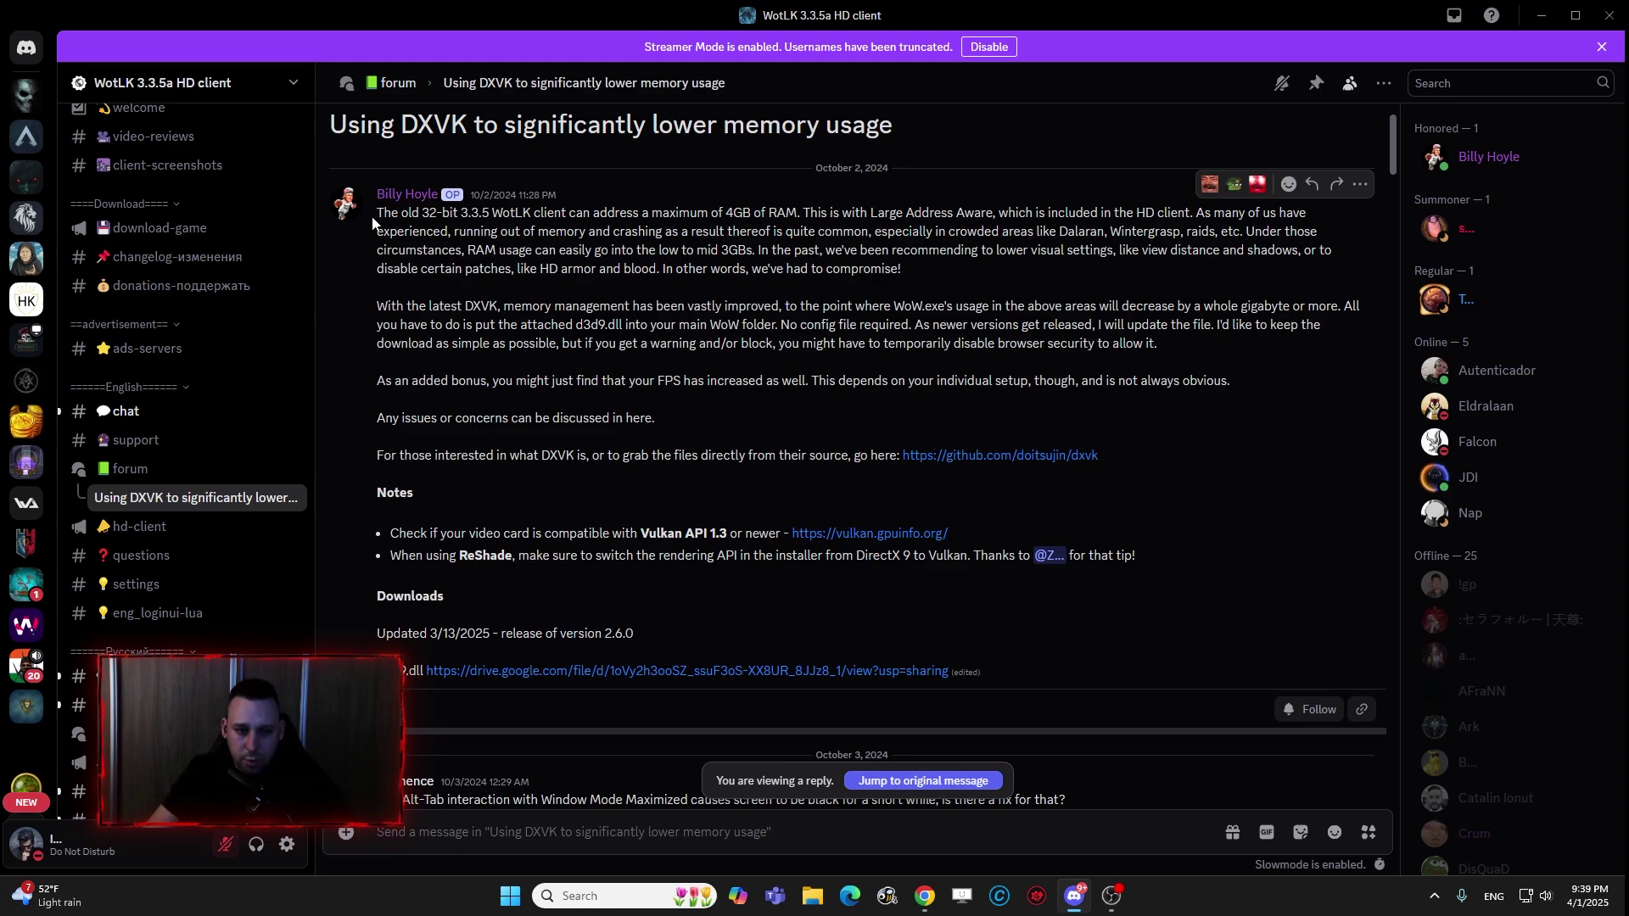
mouse_move(376, 214)
mouse_down()
mouse_move(529, 259)
mouse_move(863, 480)
mouse_move(810, 536)
mouse_move(1060, 581)
mouse_up()
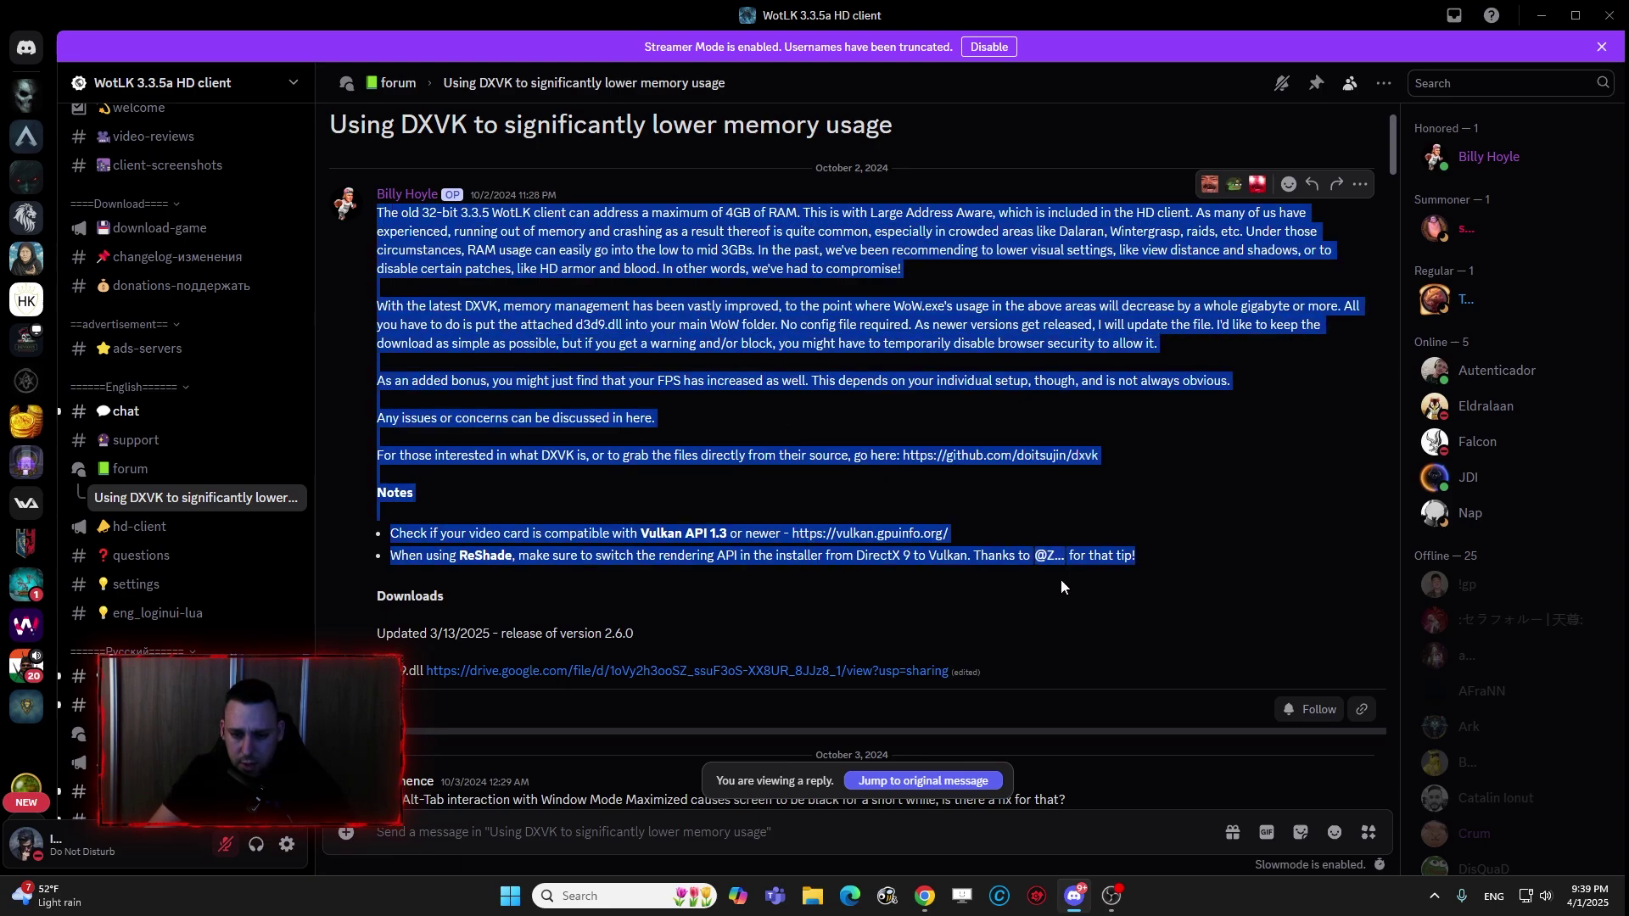
click(873, 368)
scroll(760, 409, down, 2)
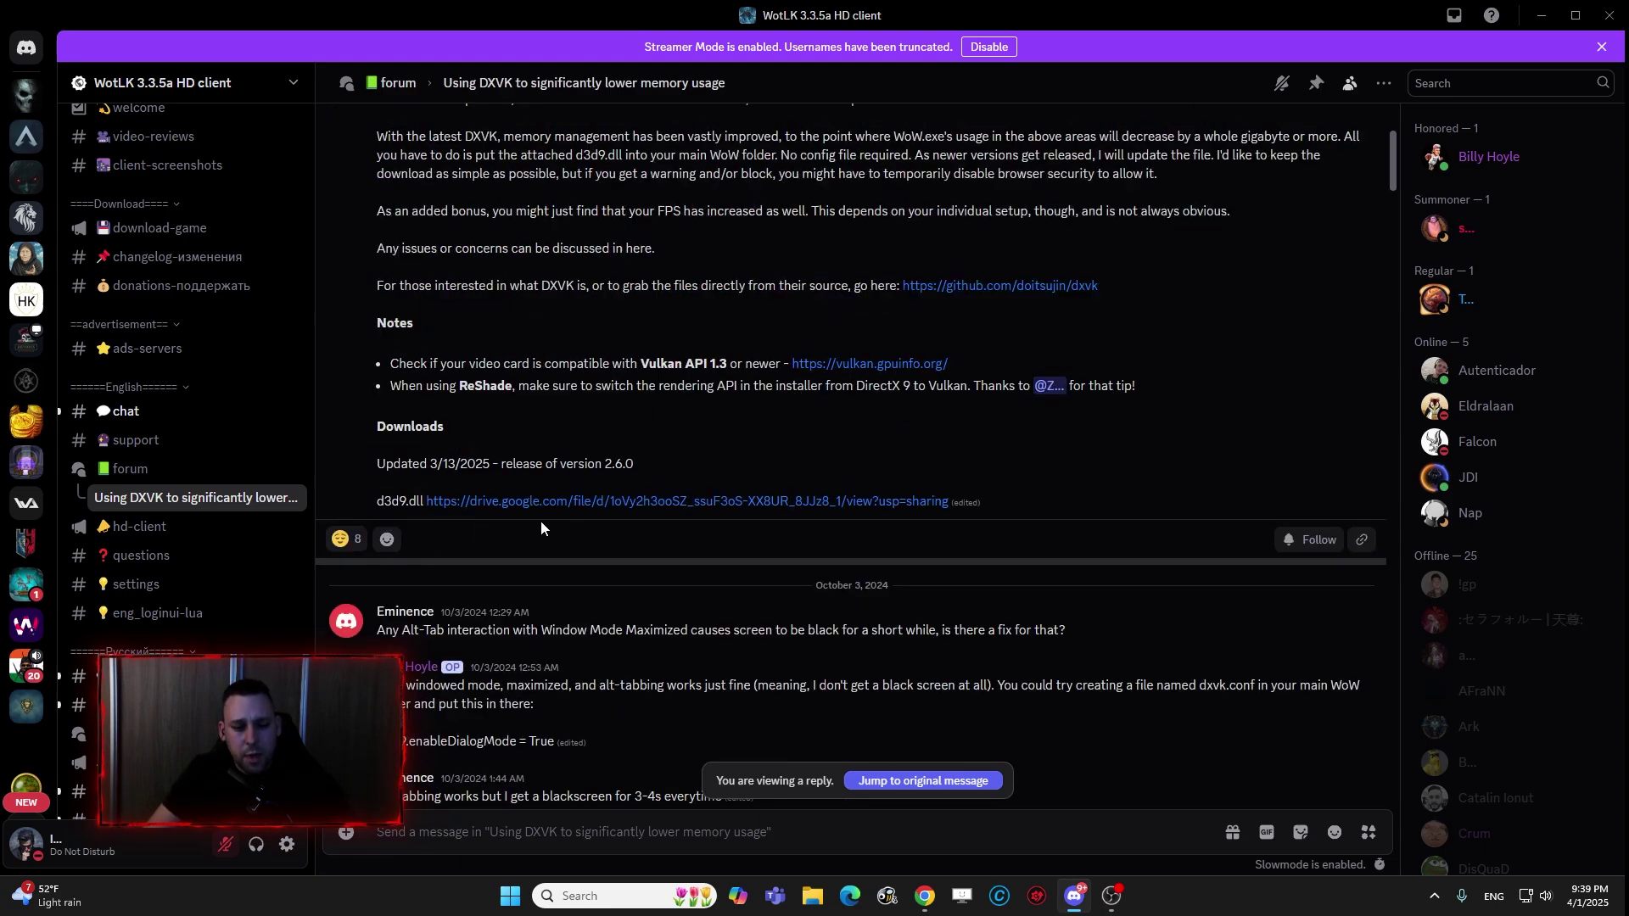
drag(375, 500, 995, 491)
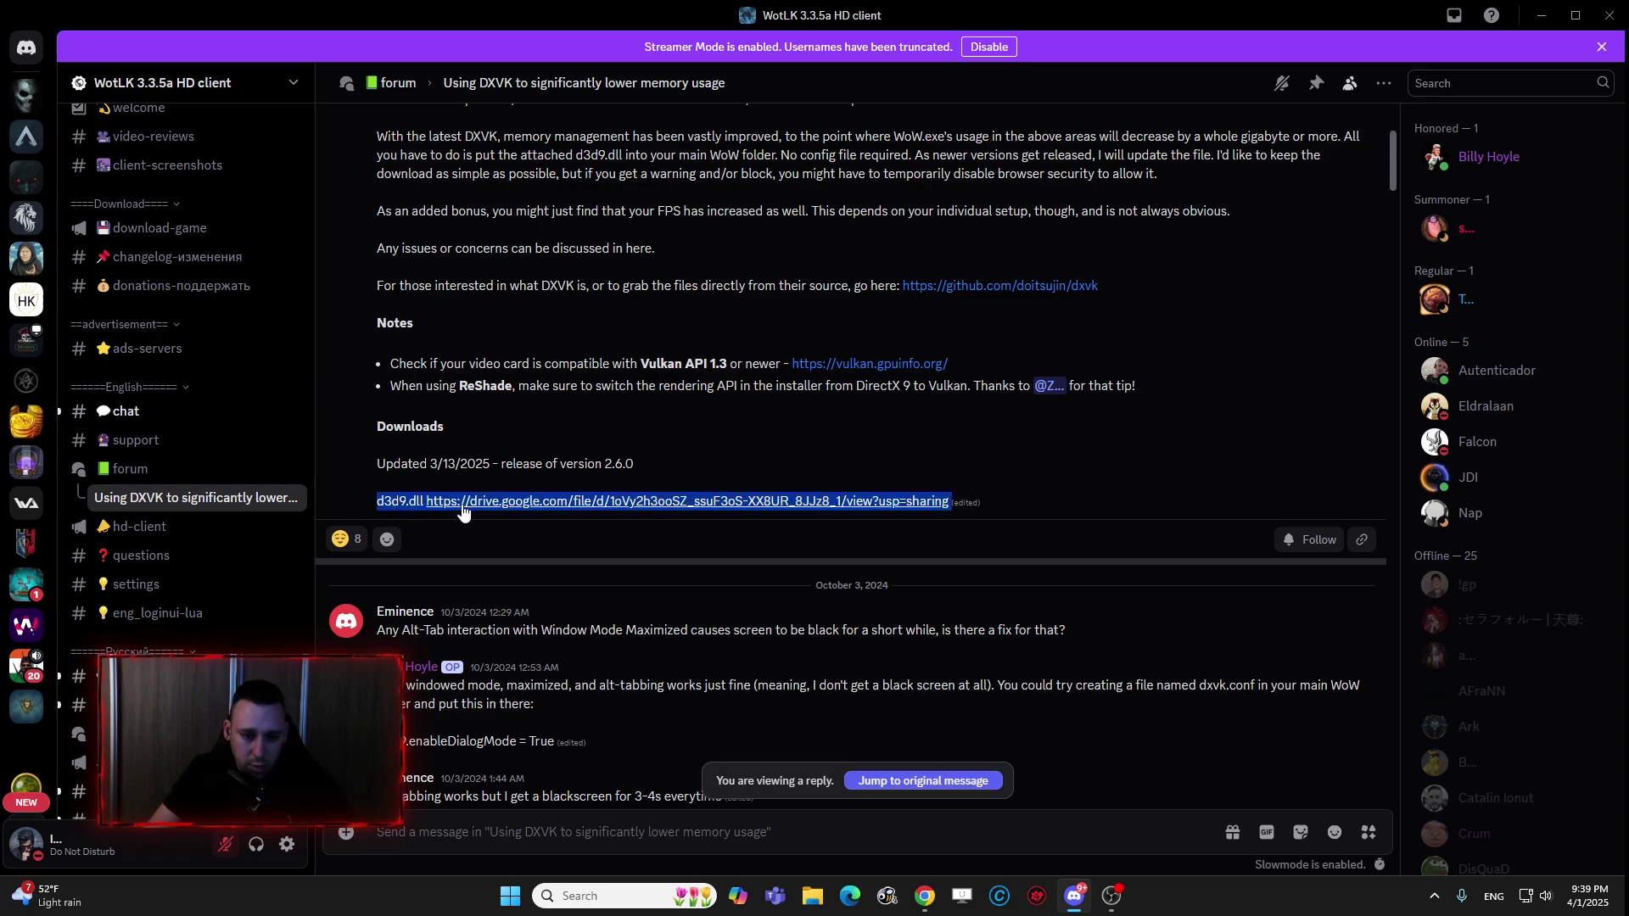
click(674, 464)
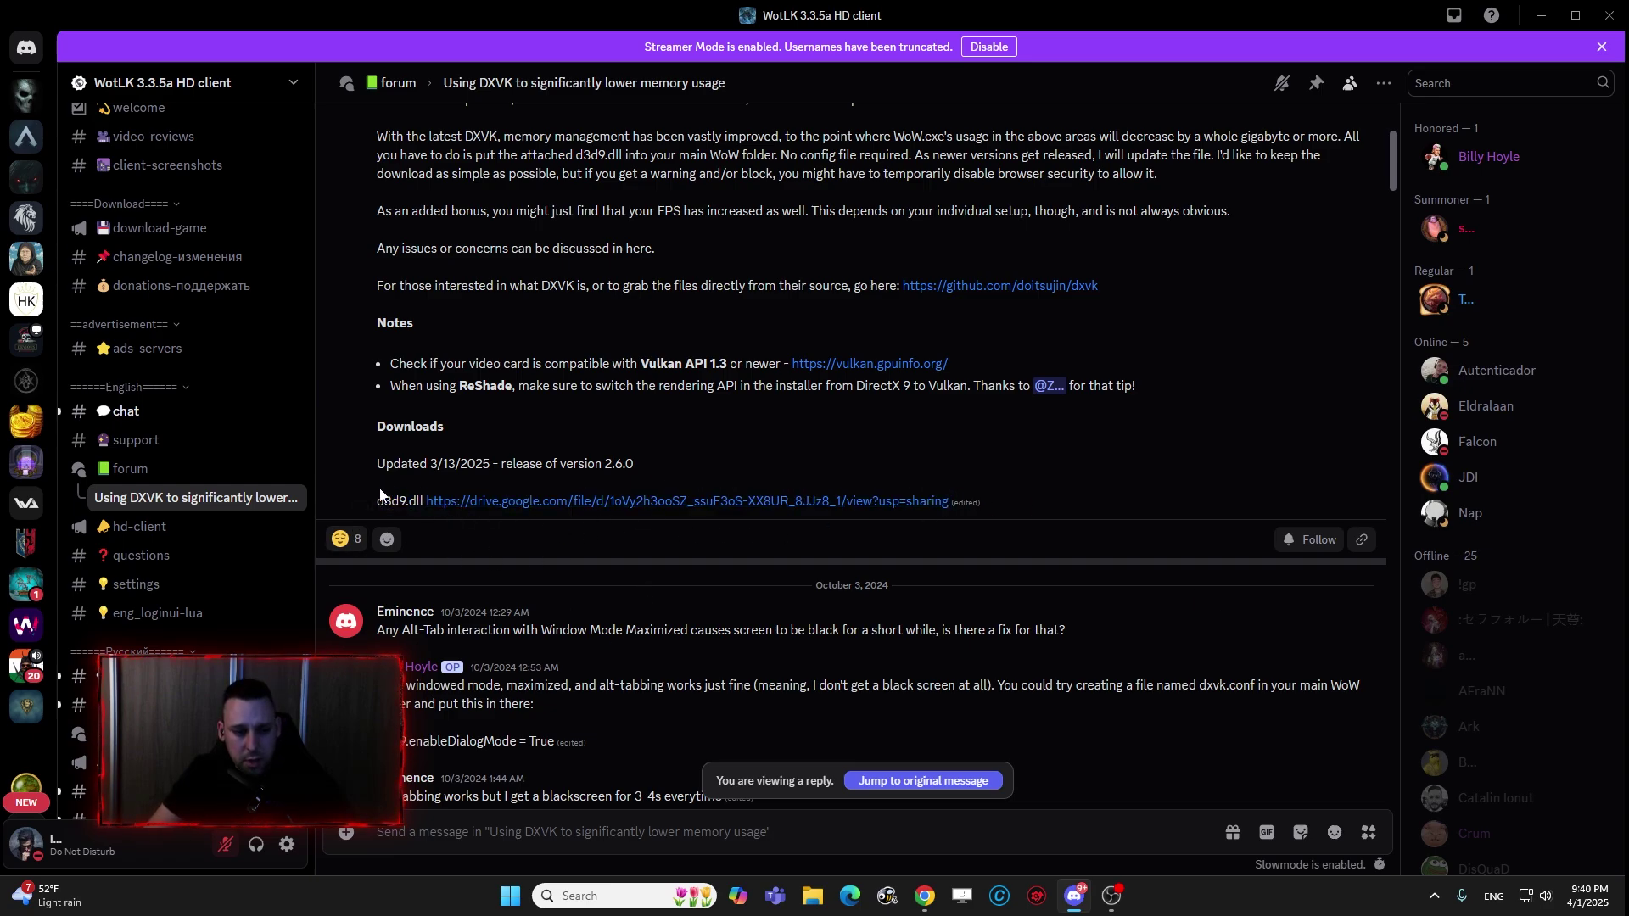
mouse_move(194, 478)
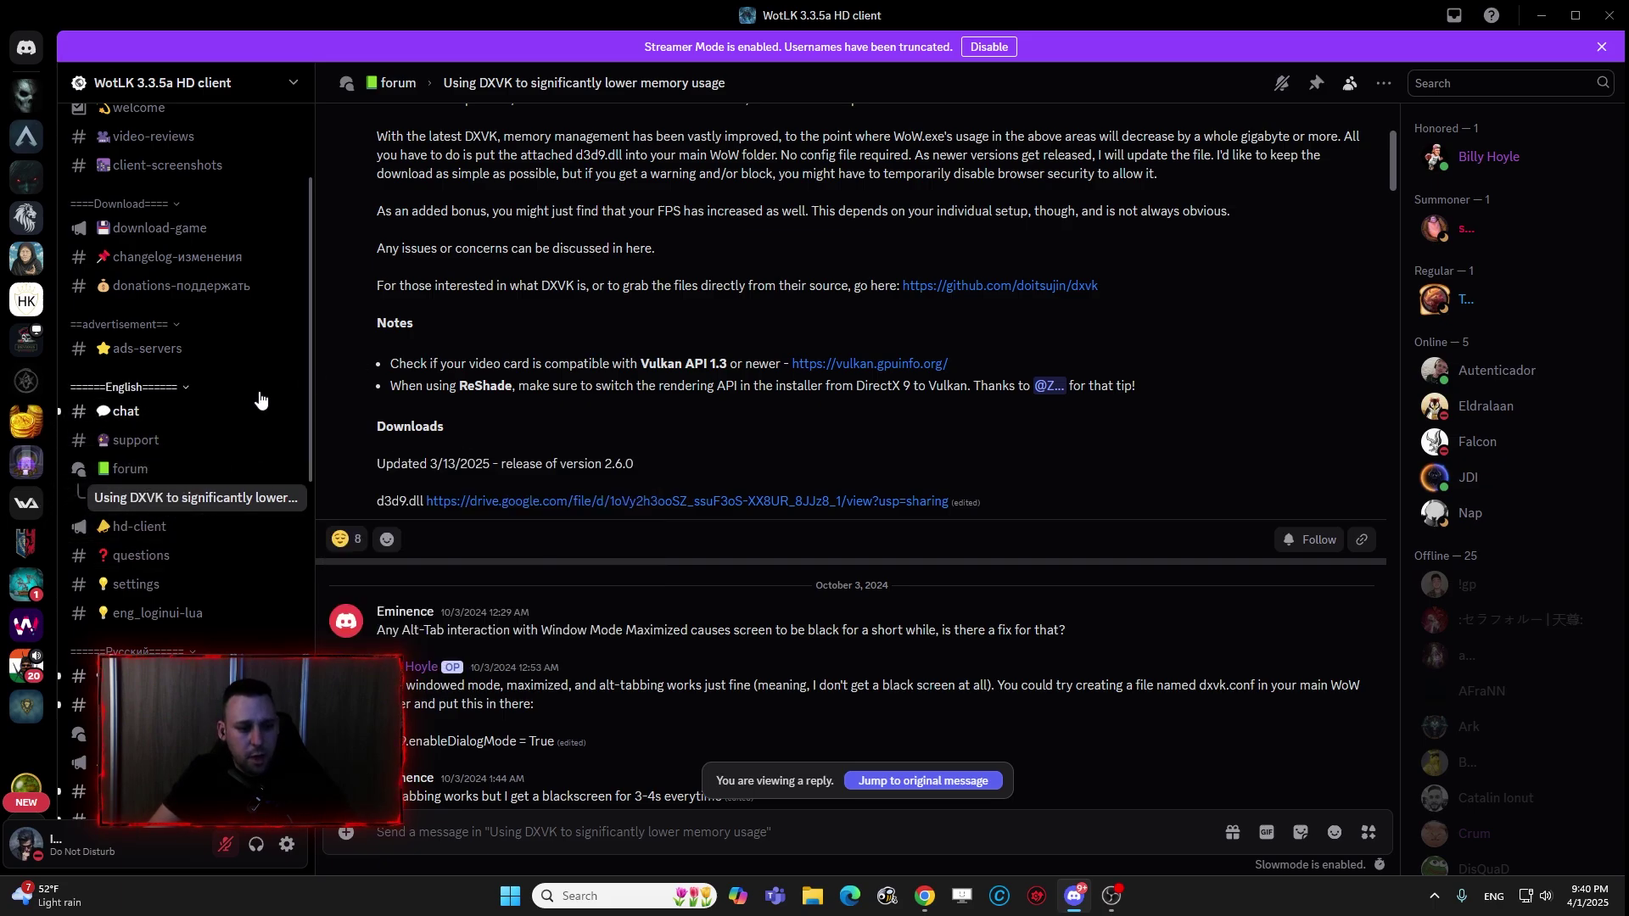
click(144, 469)
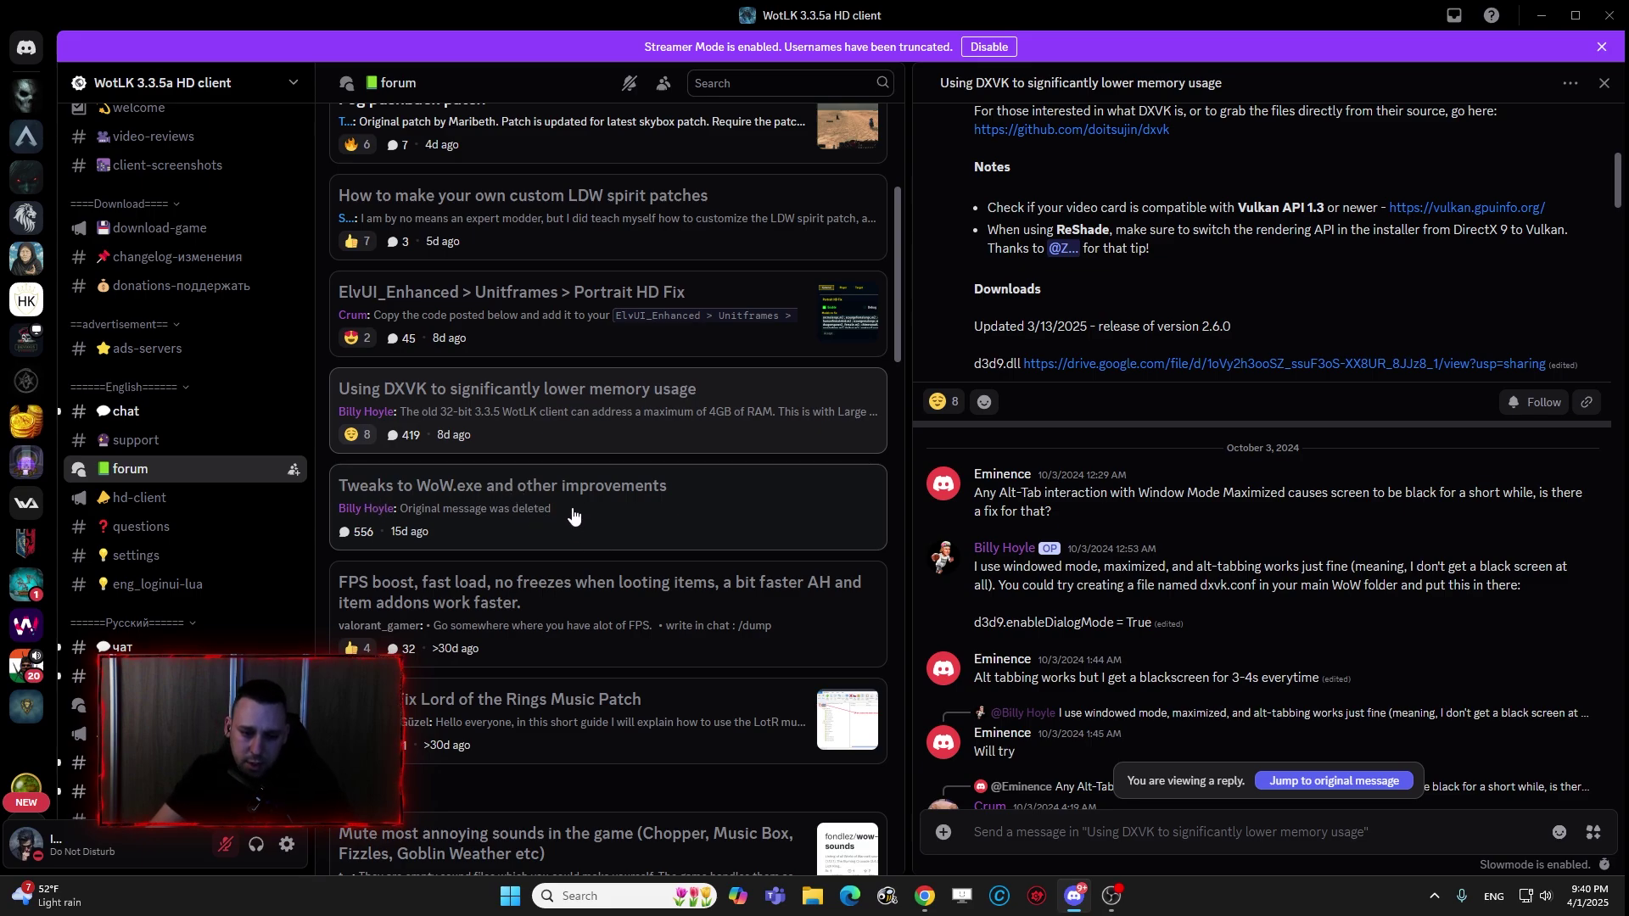
click(581, 512)
scroll(976, 363, down, 1)
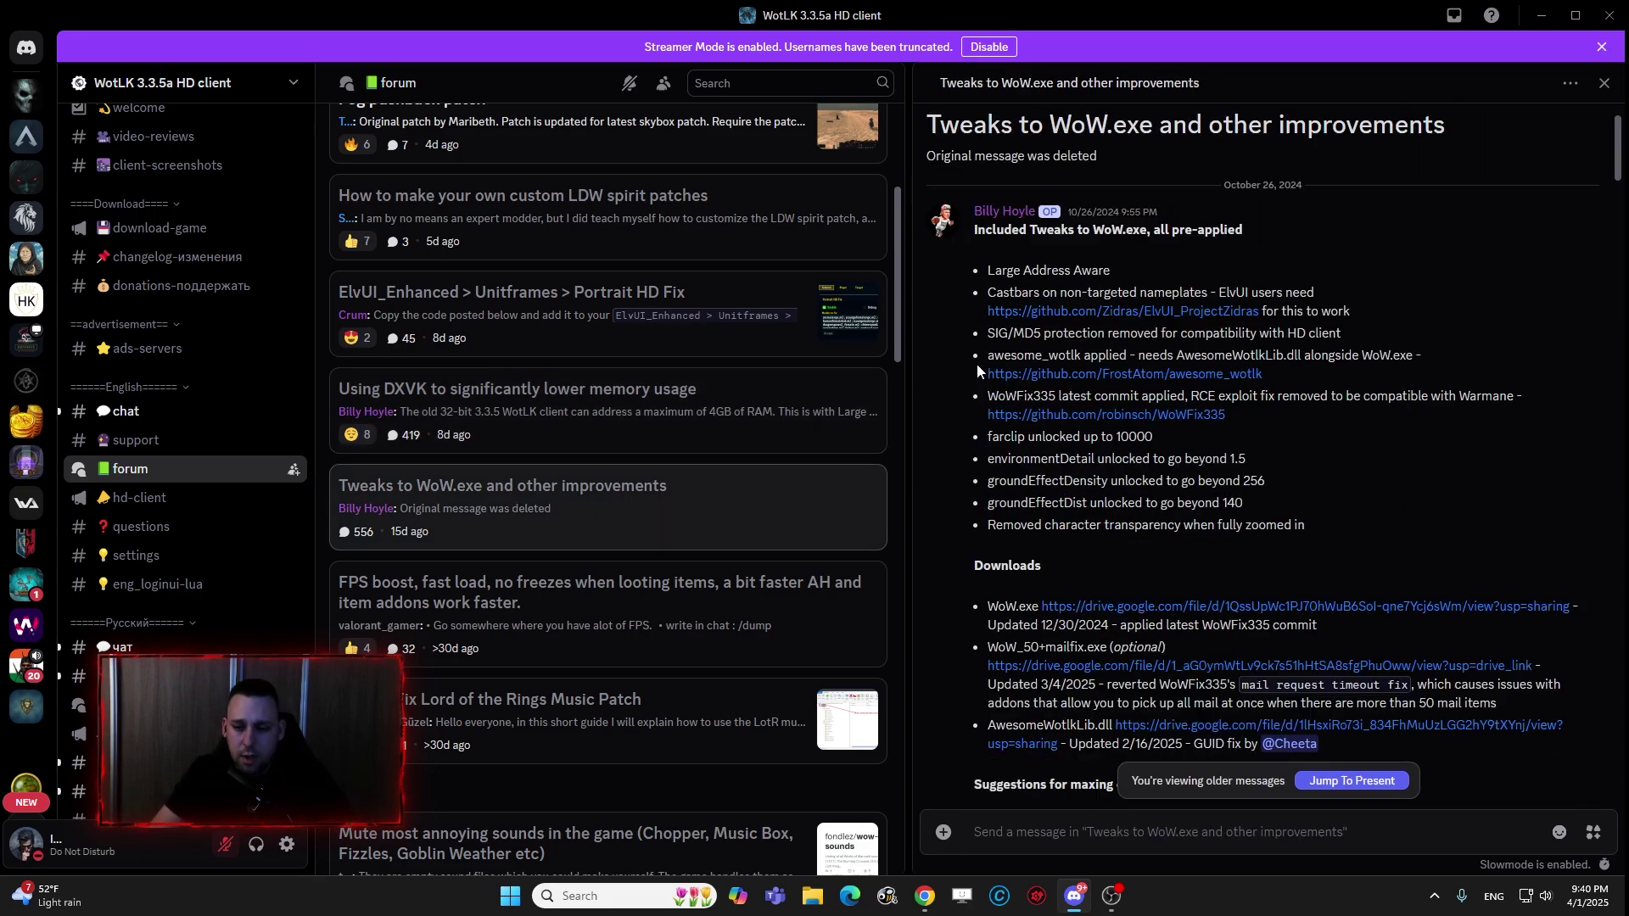
click(1570, 83)
click(1490, 155)
scroll(599, 419, up, 4)
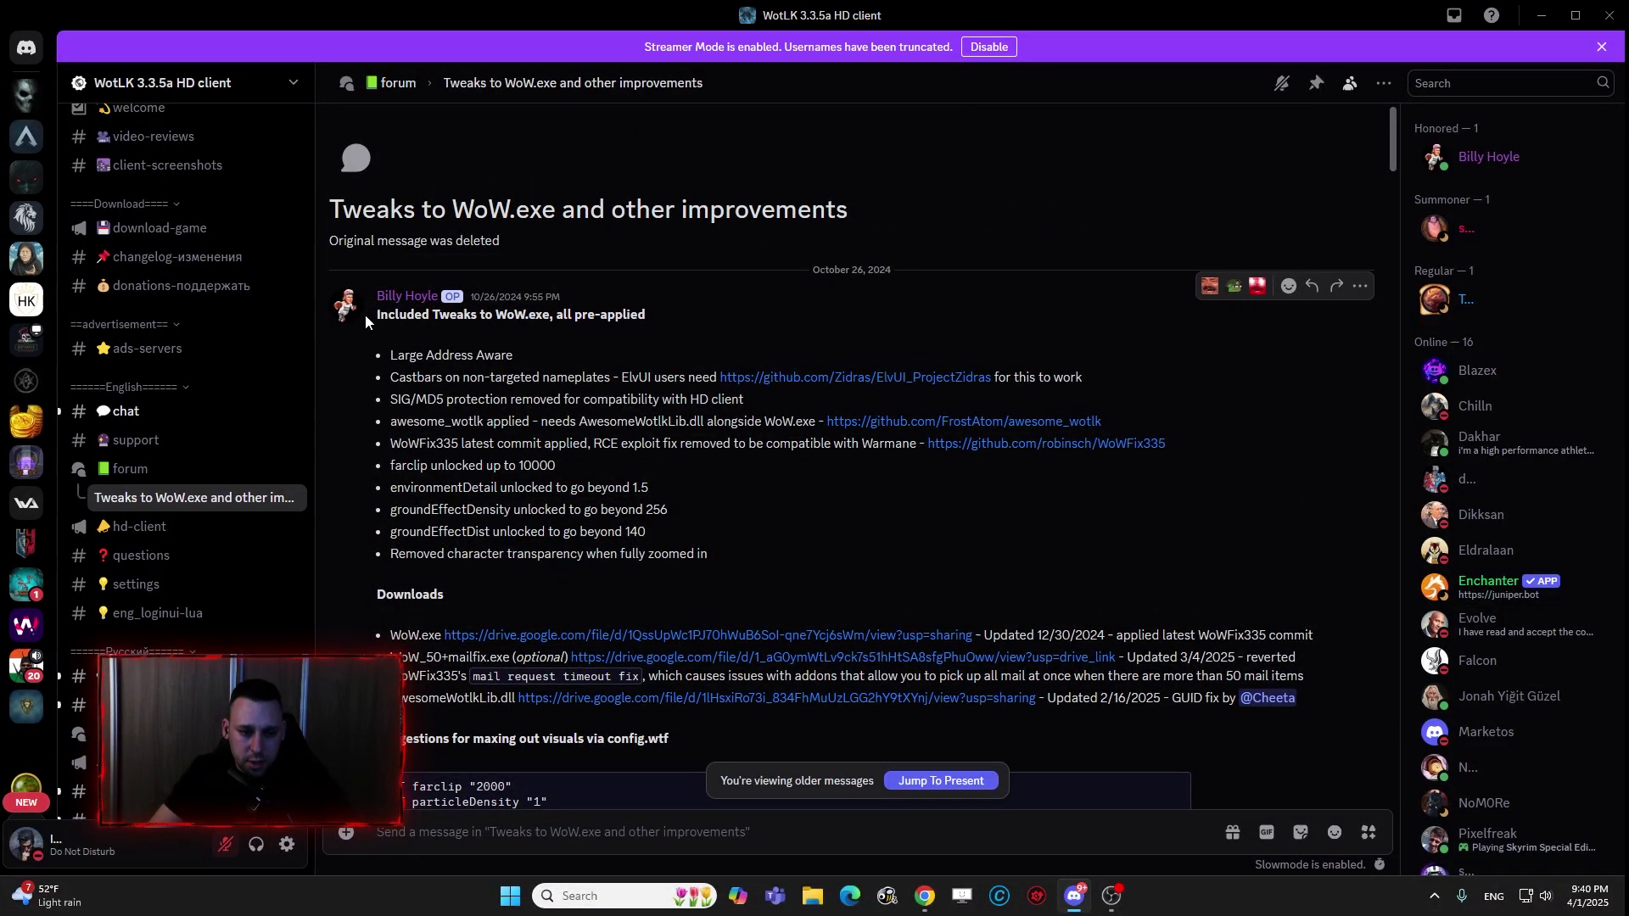
mouse_move(365, 314)
mouse_down()
mouse_move(463, 356)
mouse_move(593, 491)
mouse_move(730, 552)
mouse_up()
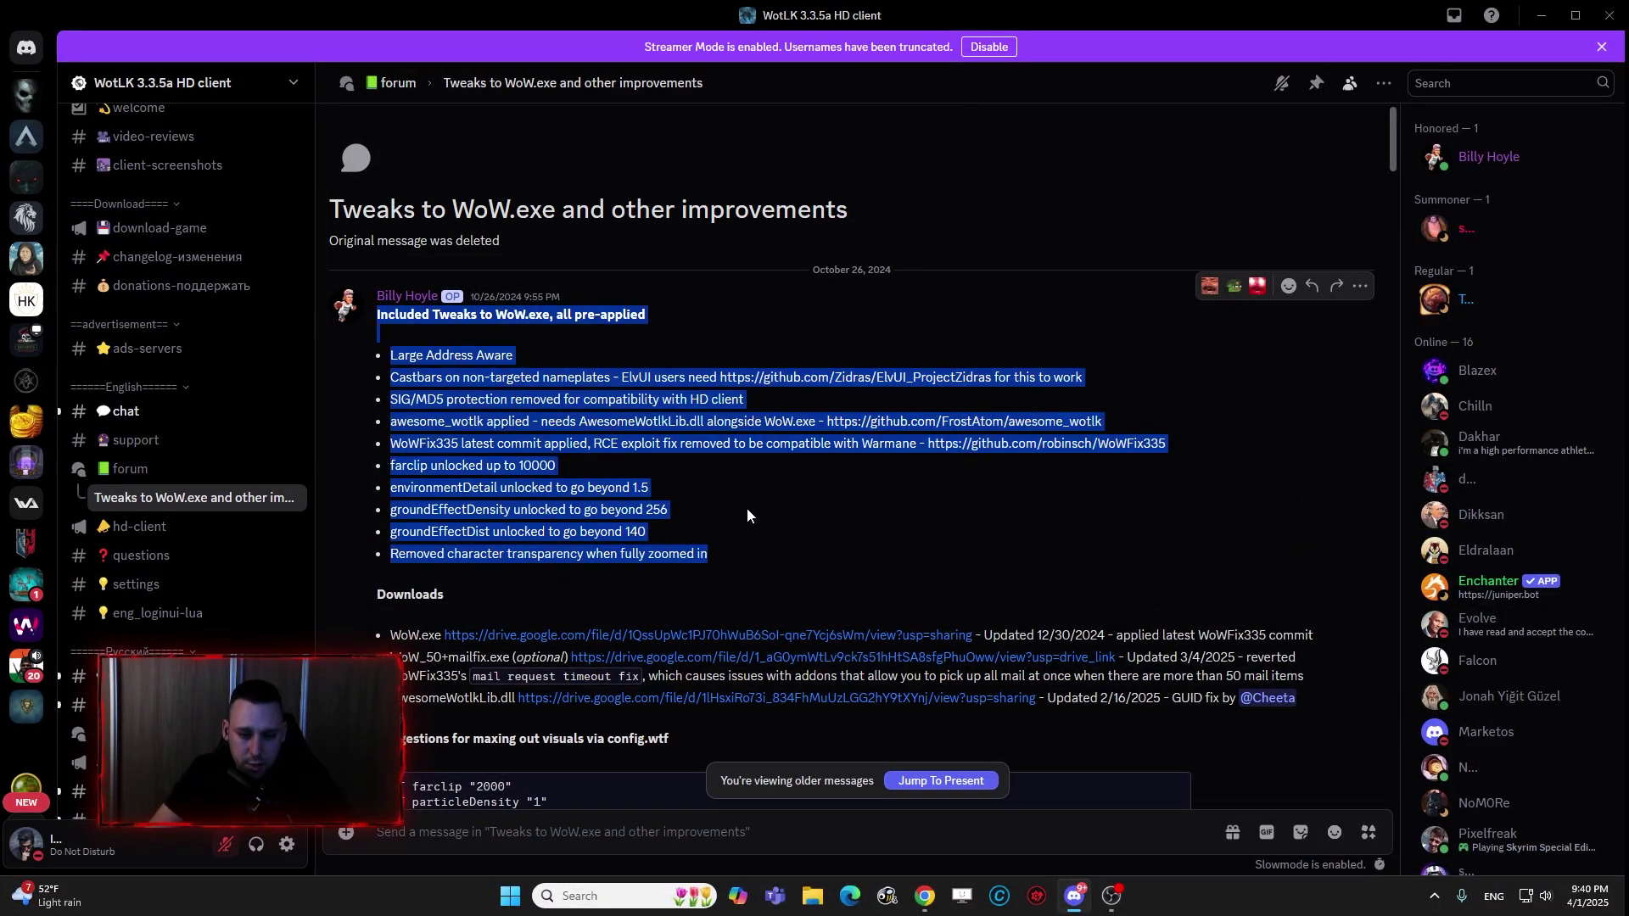
click(734, 518)
scroll(421, 413, down, 3)
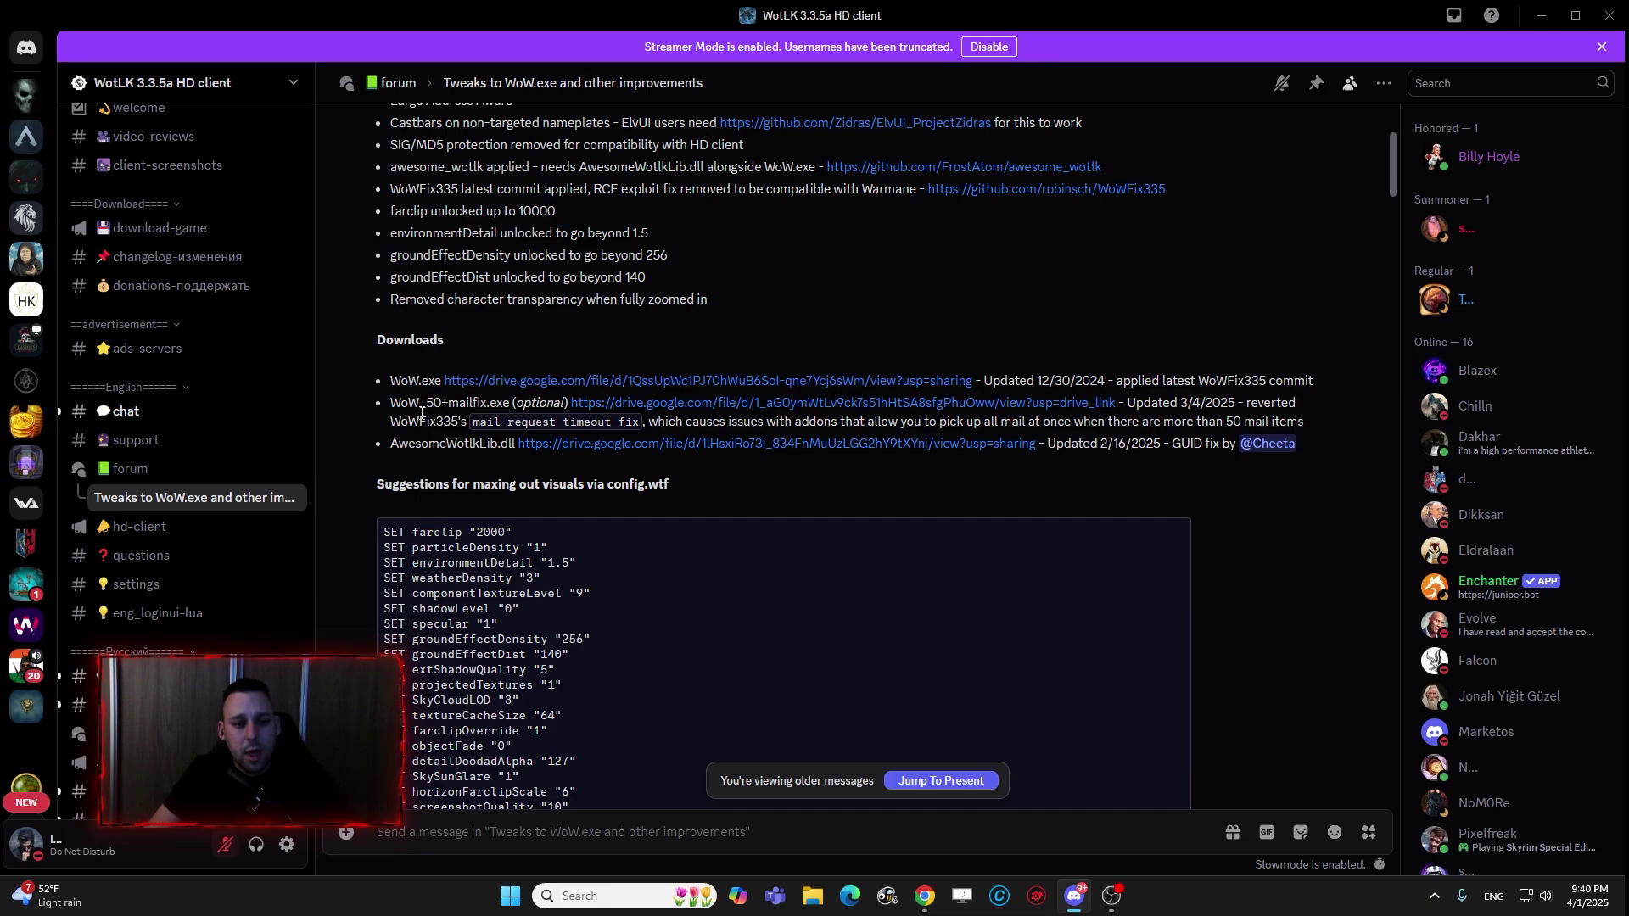
mouse_move(357, 382)
mouse_down()
mouse_move(1272, 406)
mouse_move(1297, 367)
mouse_move(1325, 386)
mouse_up()
mouse_move(365, 441)
mouse_down()
mouse_move(805, 467)
mouse_move(1221, 442)
mouse_move(1317, 456)
mouse_up()
click(1073, 307)
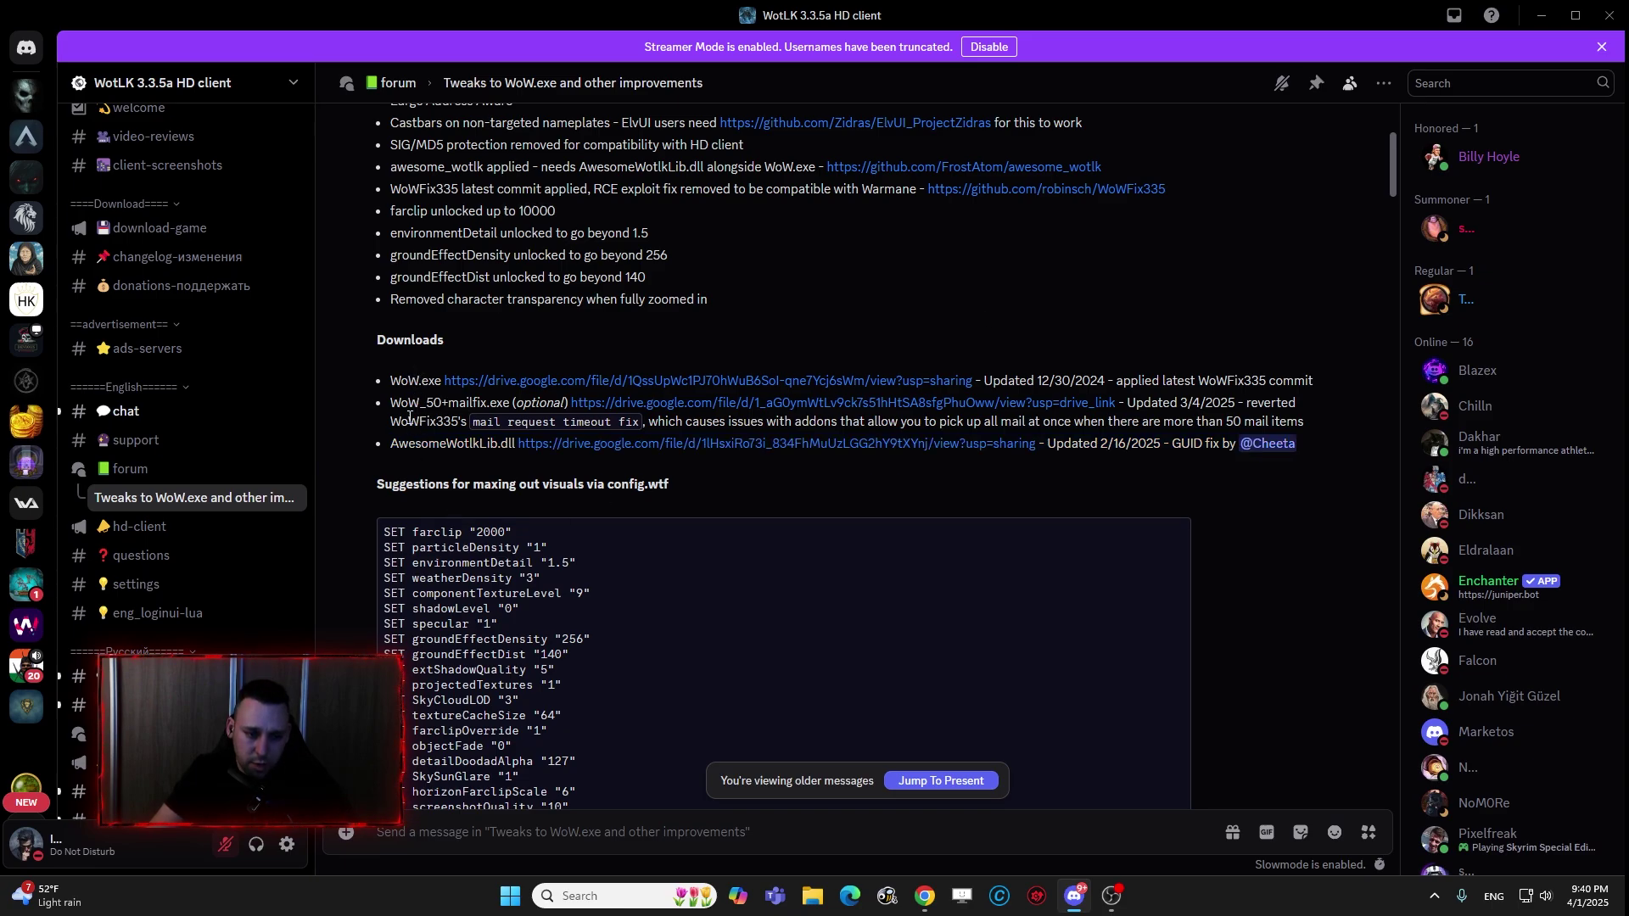
mouse_move(375, 405)
mouse_down()
mouse_move(1181, 405)
mouse_move(1338, 422)
mouse_up()
click(1185, 303)
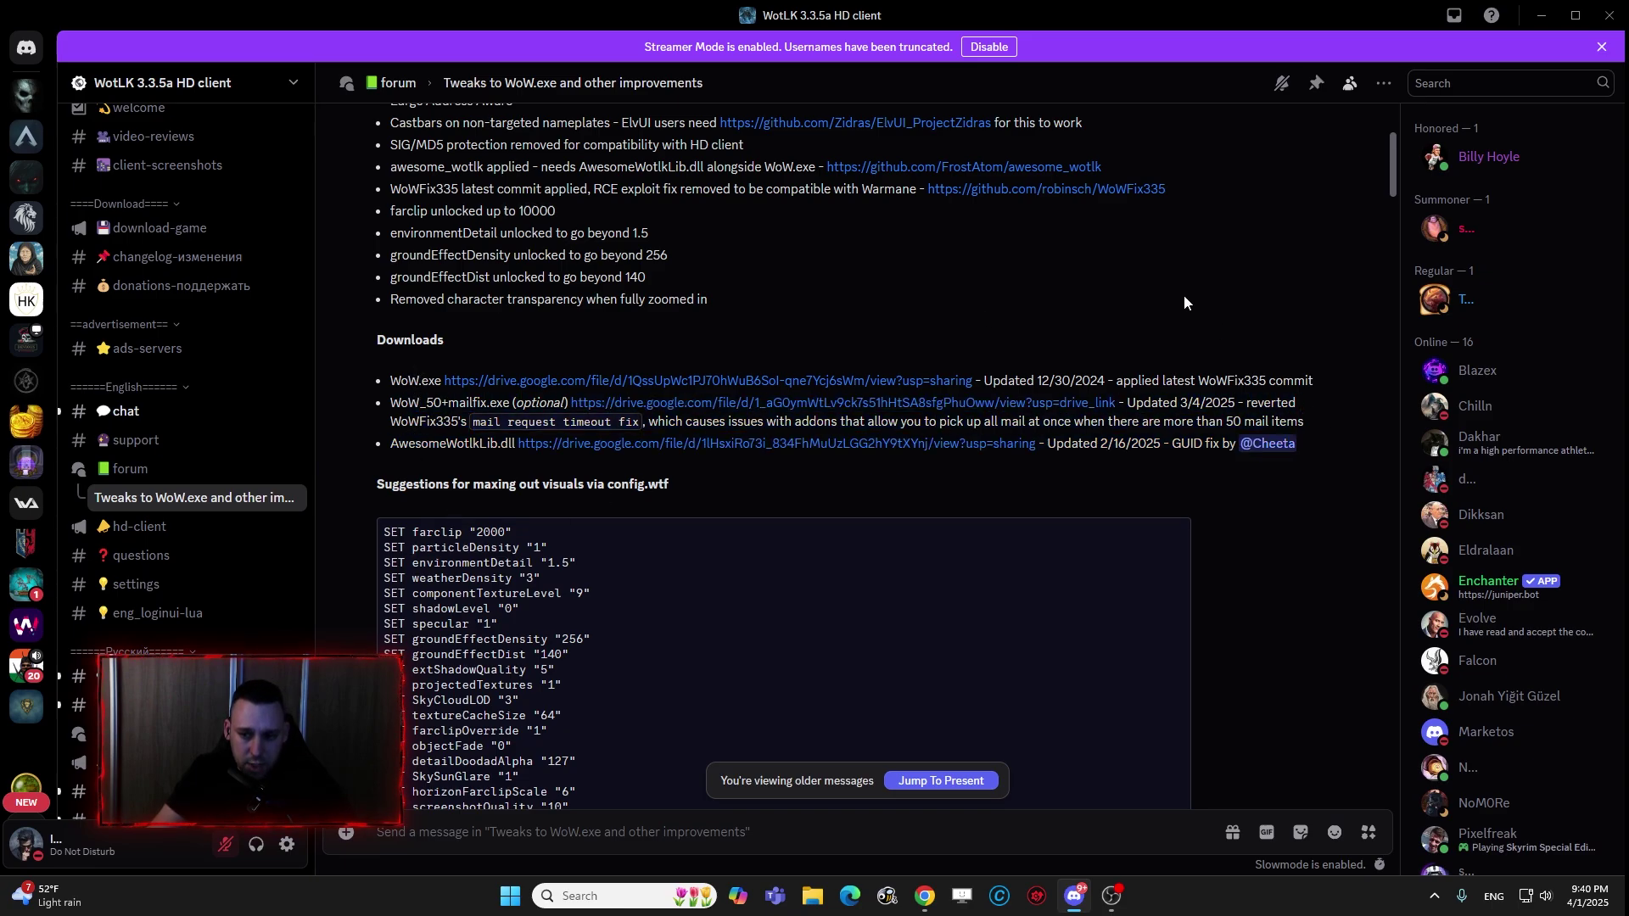
drag(1013, 422, 1353, 424)
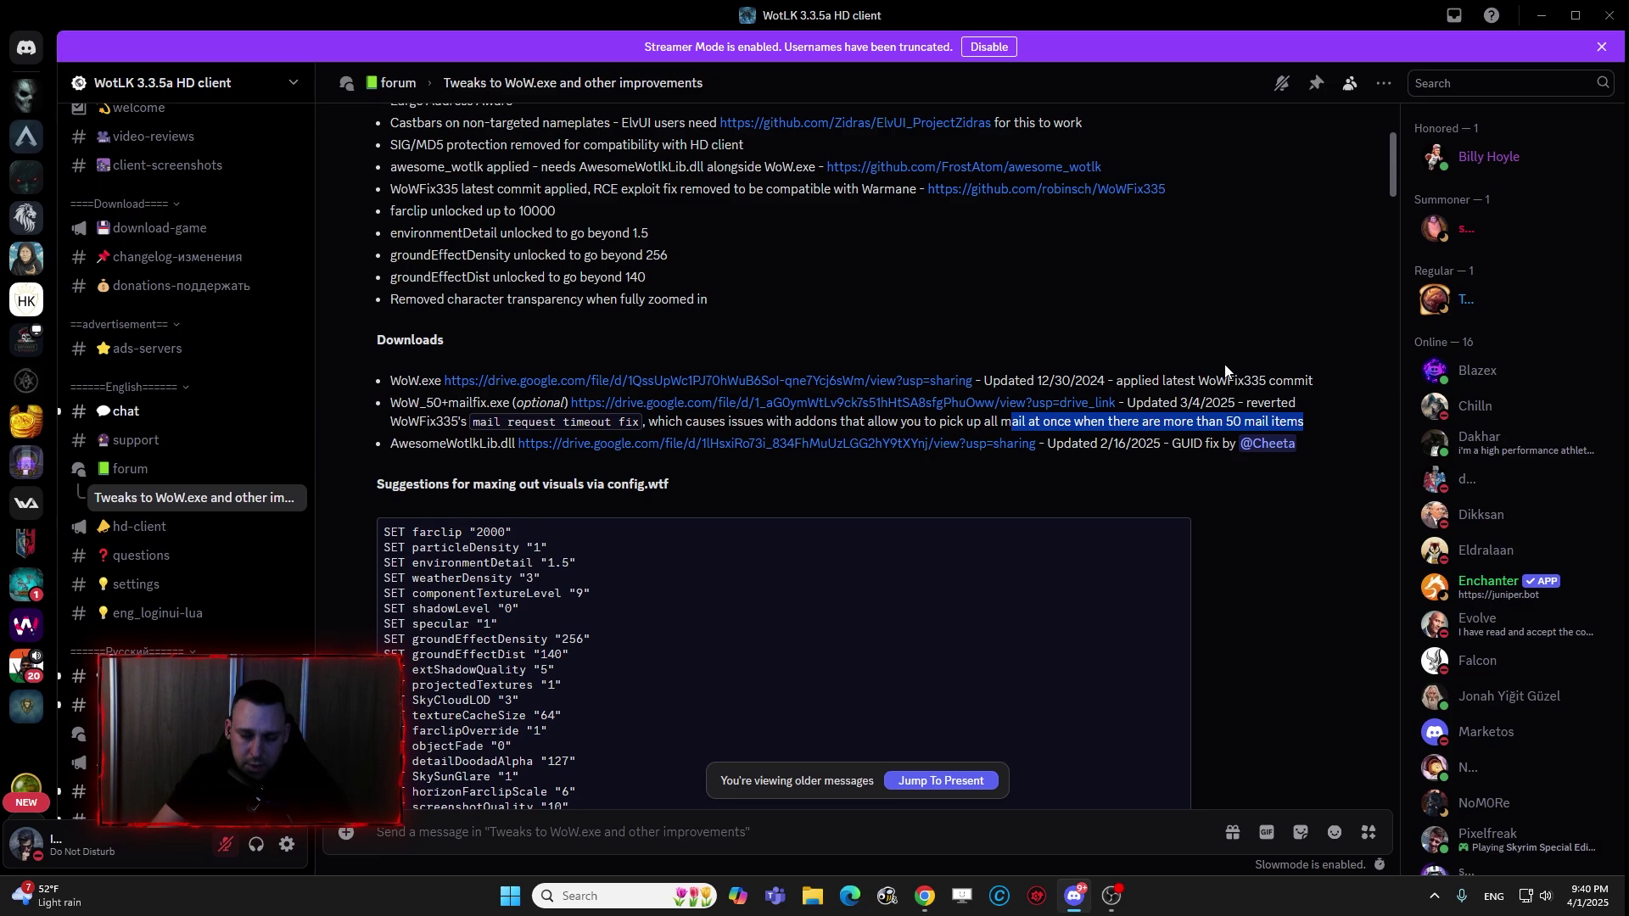
click(1080, 306)
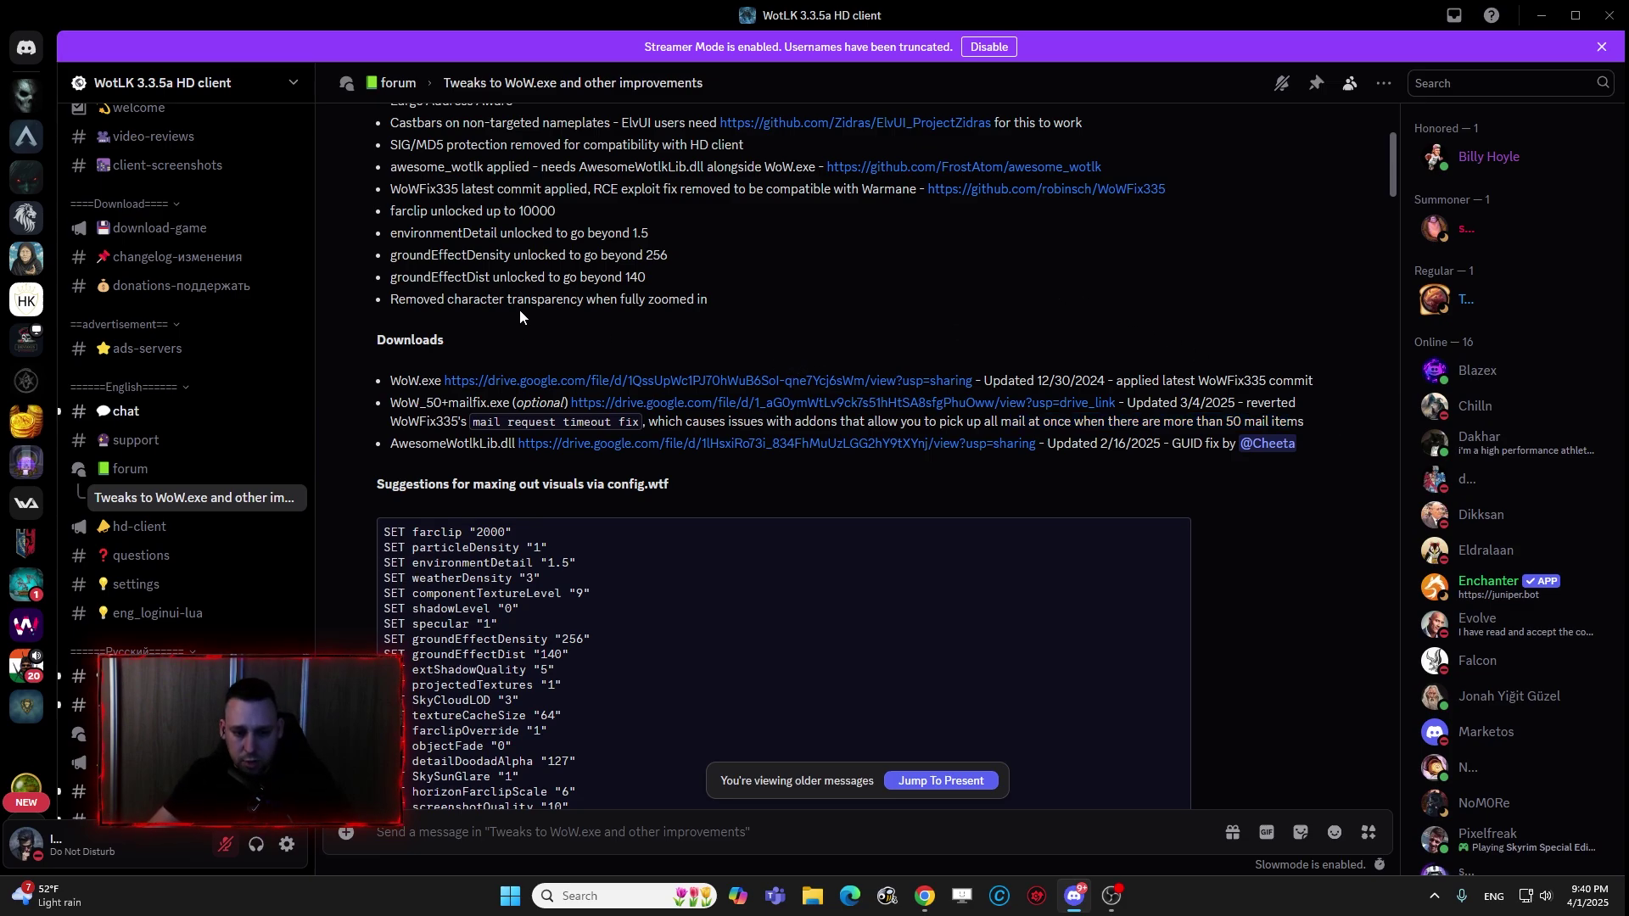
scroll(502, 325, down, 2)
scroll(485, 321, up, 5)
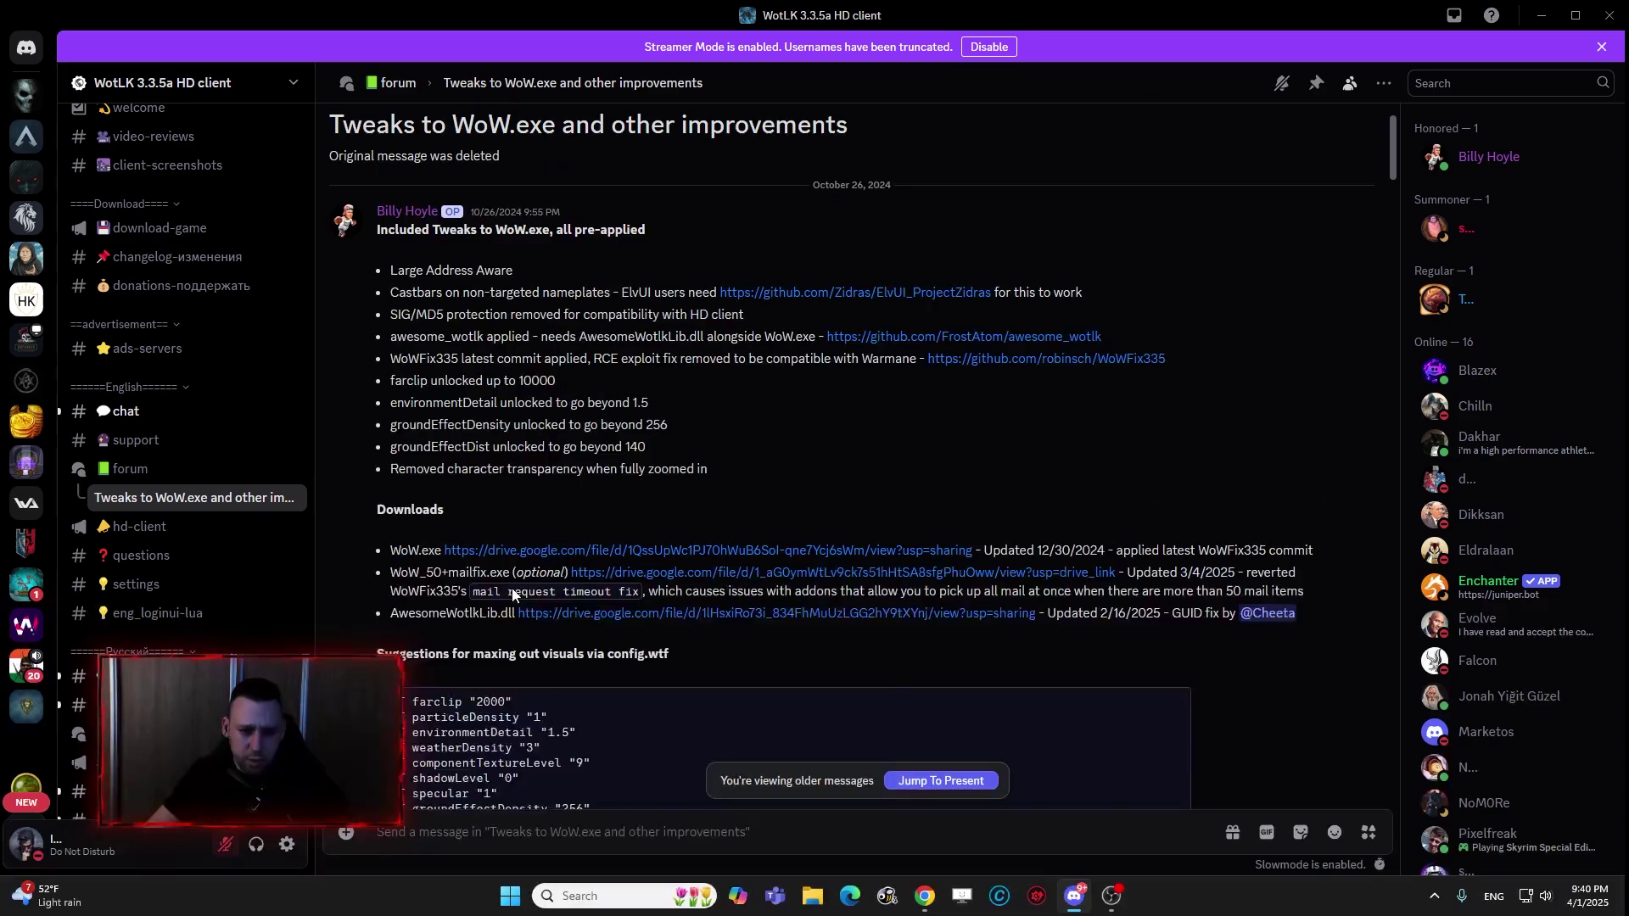
scroll(451, 337, down, 5)
scroll(451, 337, up, 4)
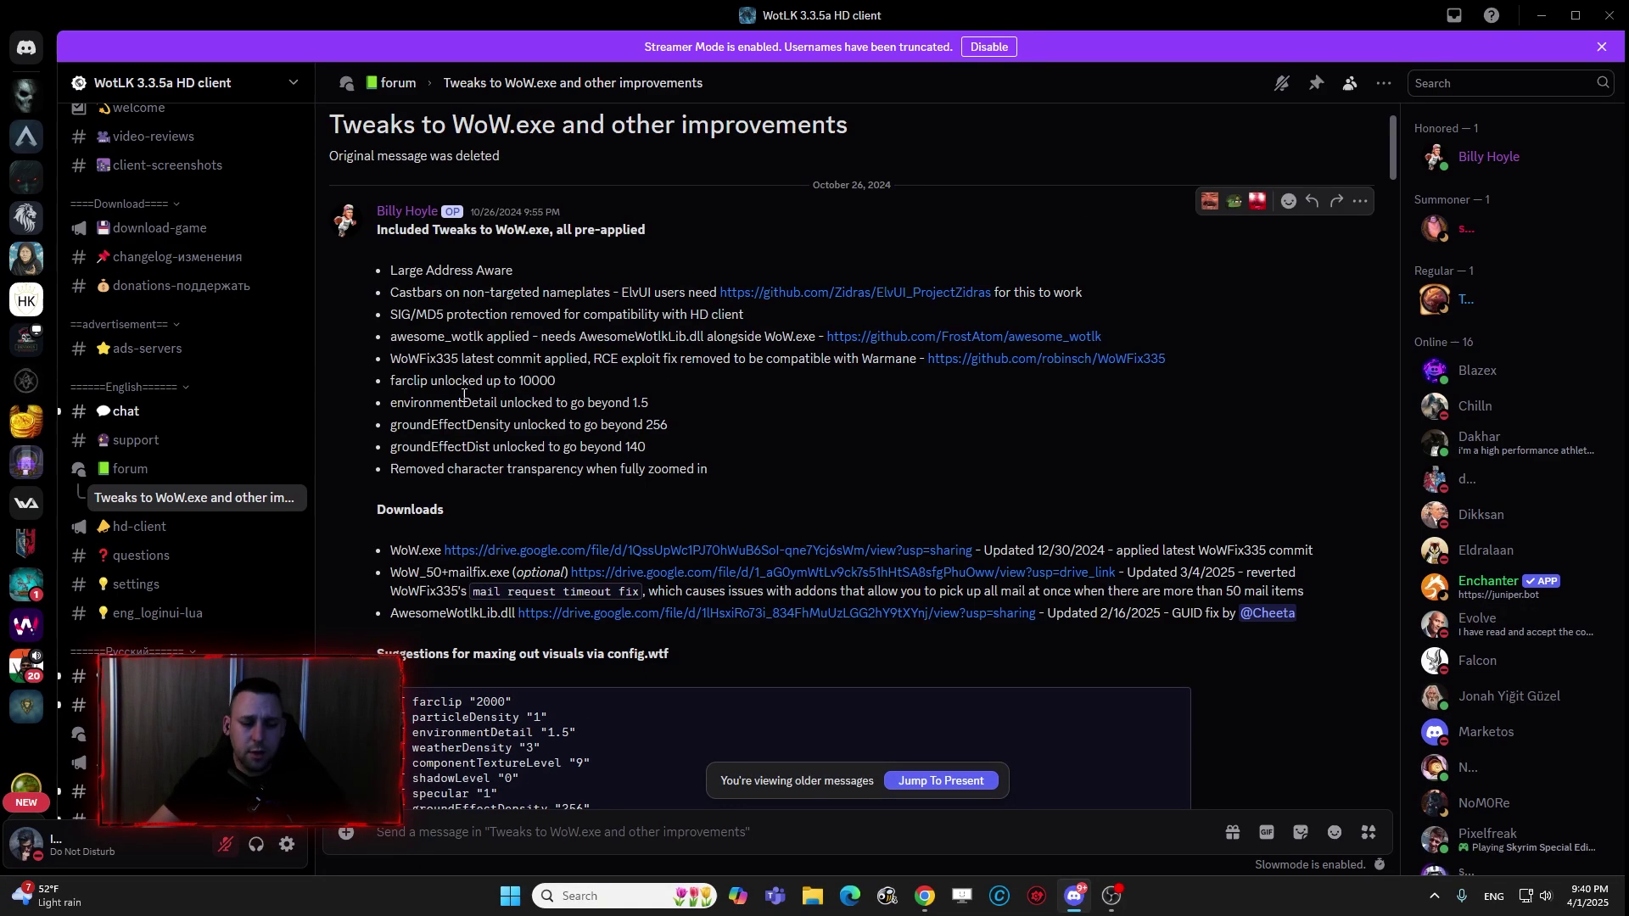
scroll(473, 519, down, 5)
mouse_move(519, 594)
mouse_down()
mouse_move(383, 534)
mouse_move(379, 276)
mouse_up()
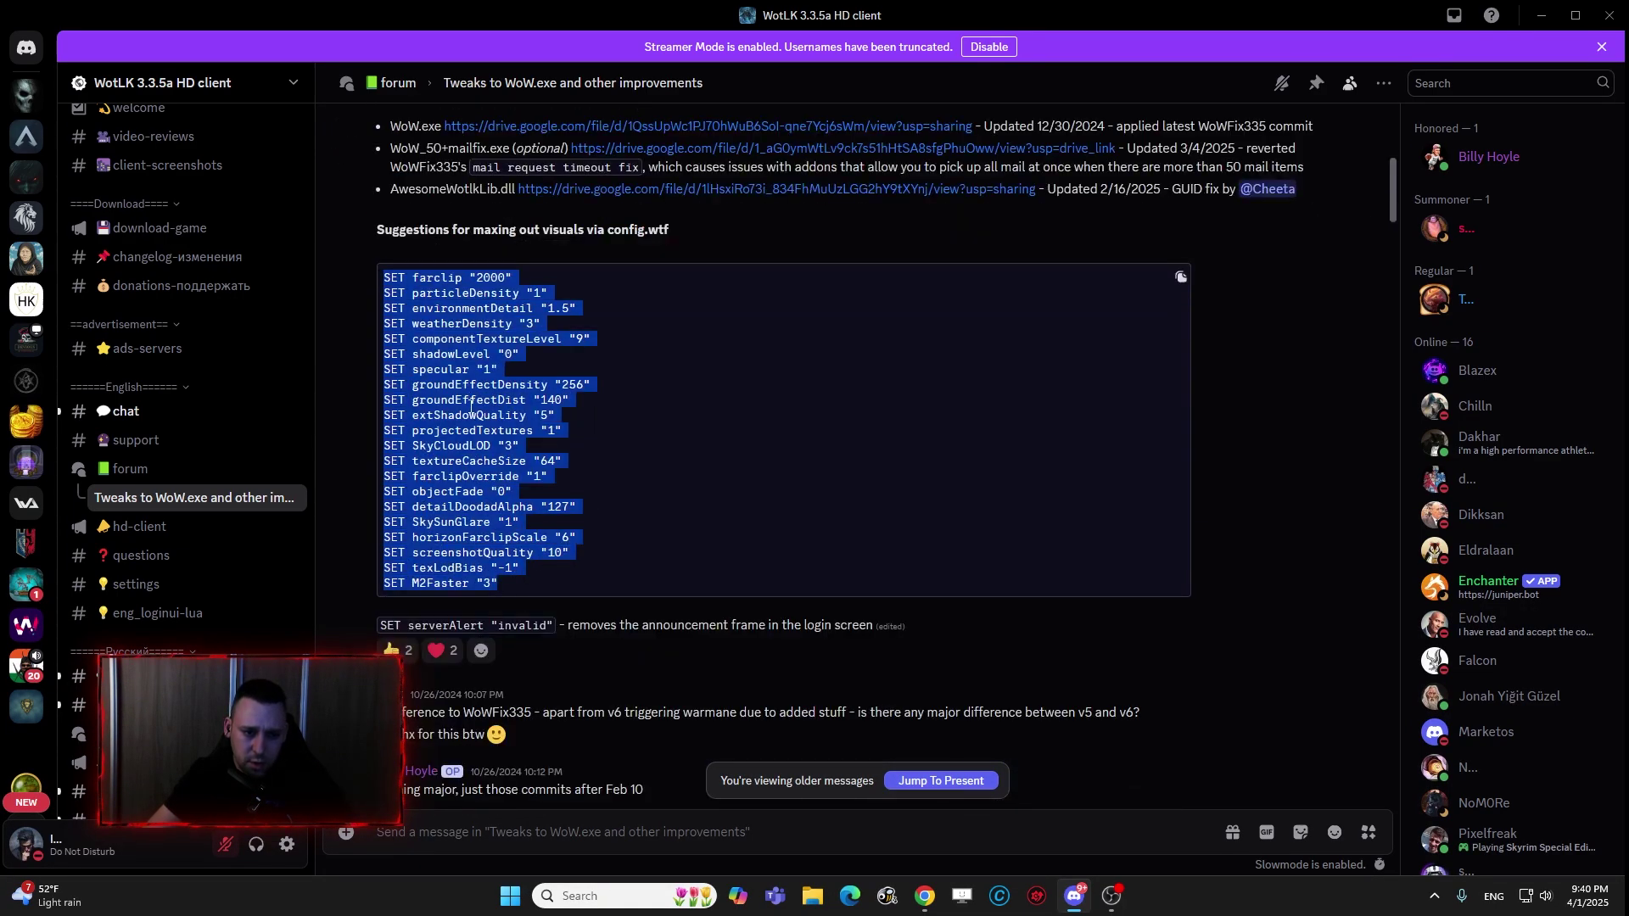
click(628, 461)
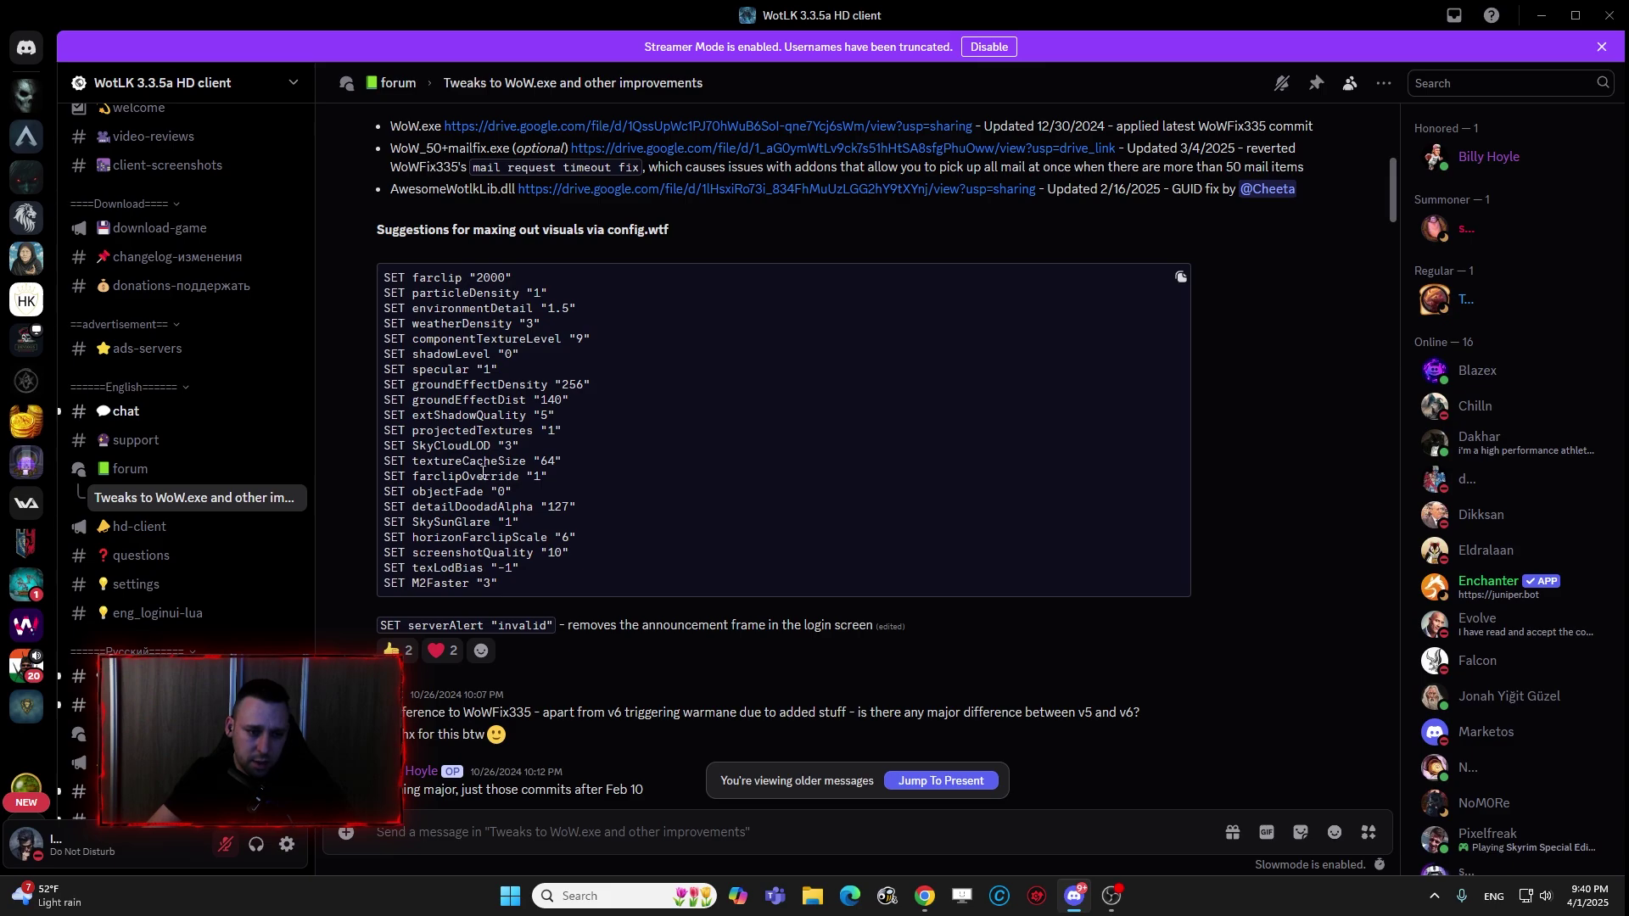
scroll(481, 473, up, 5)
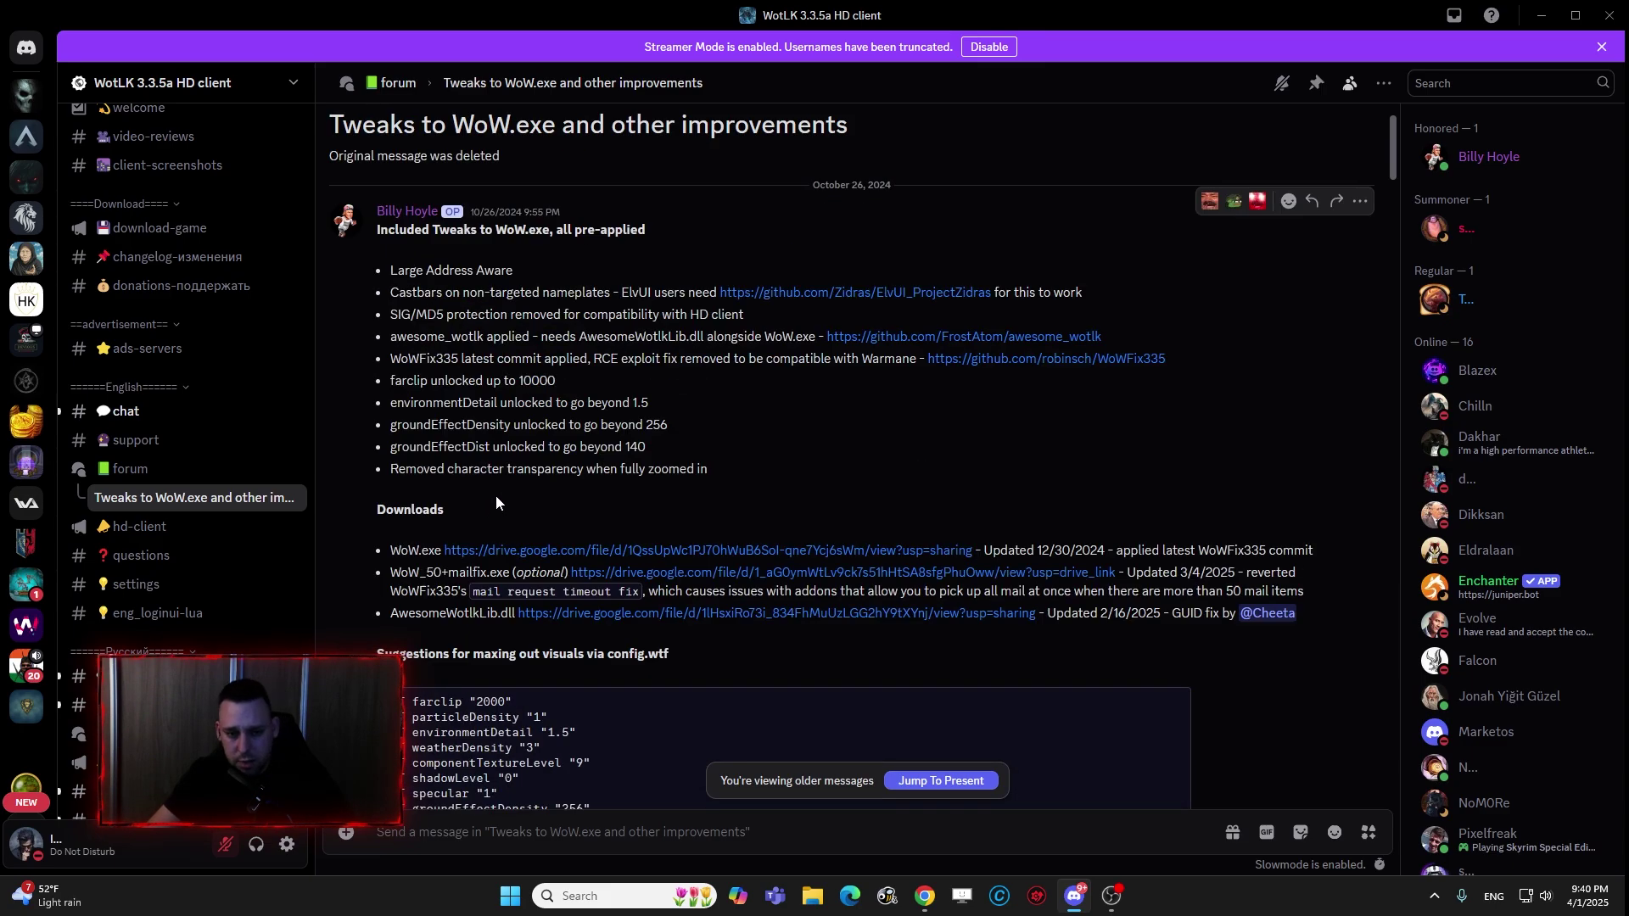
scroll(580, 437, up, 1)
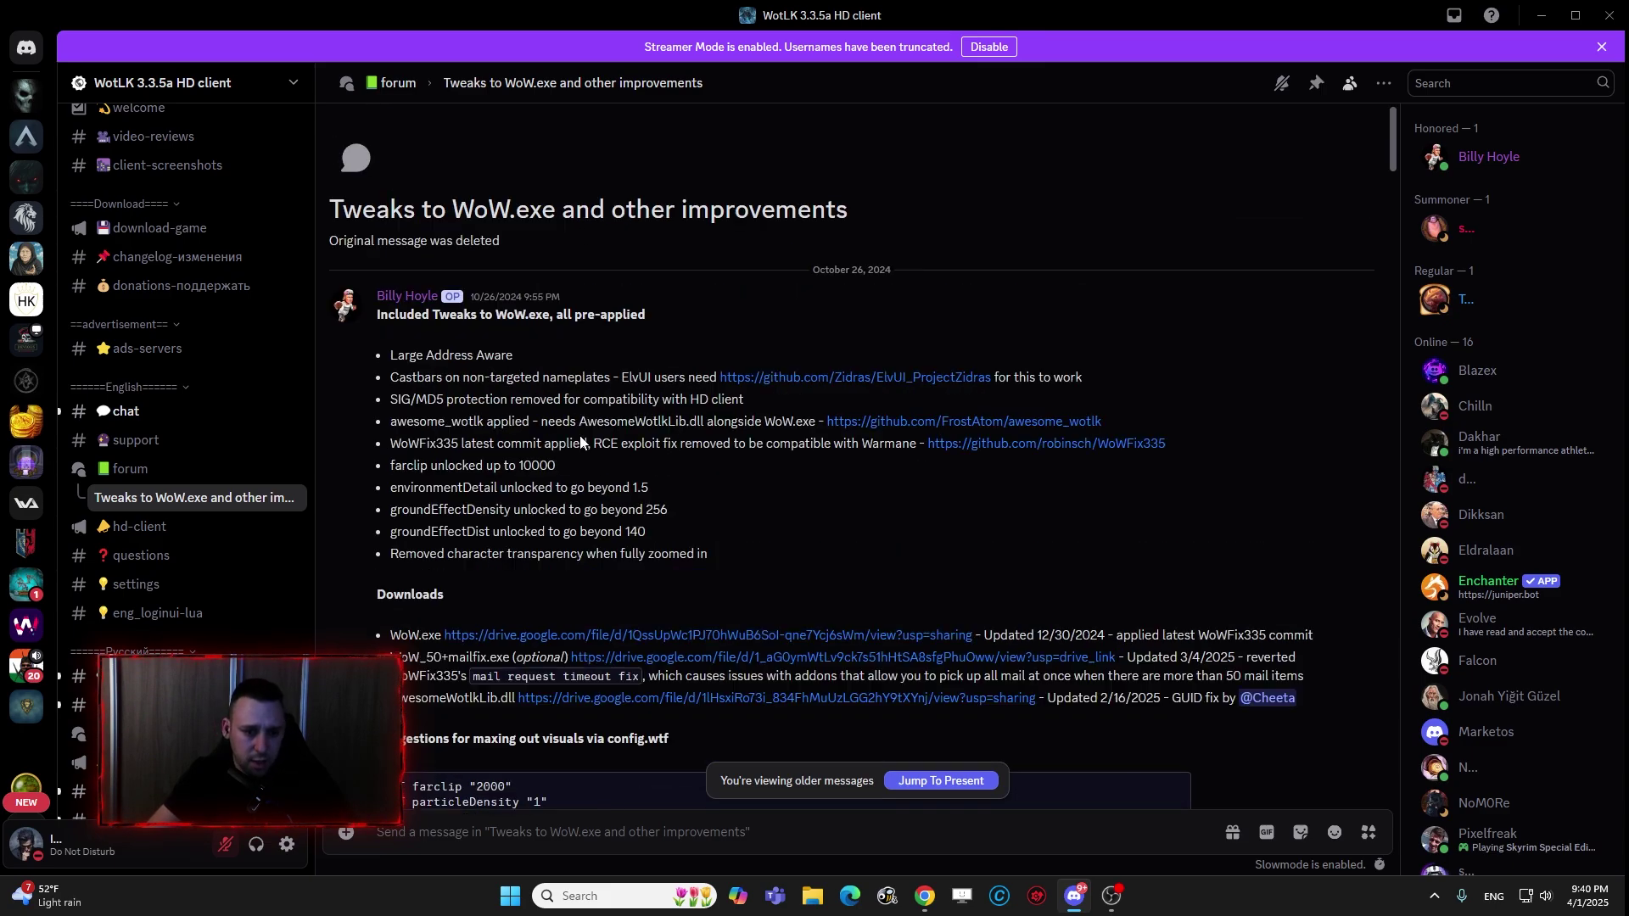
scroll(580, 441, down, 1)
scroll(567, 461, up, 1)
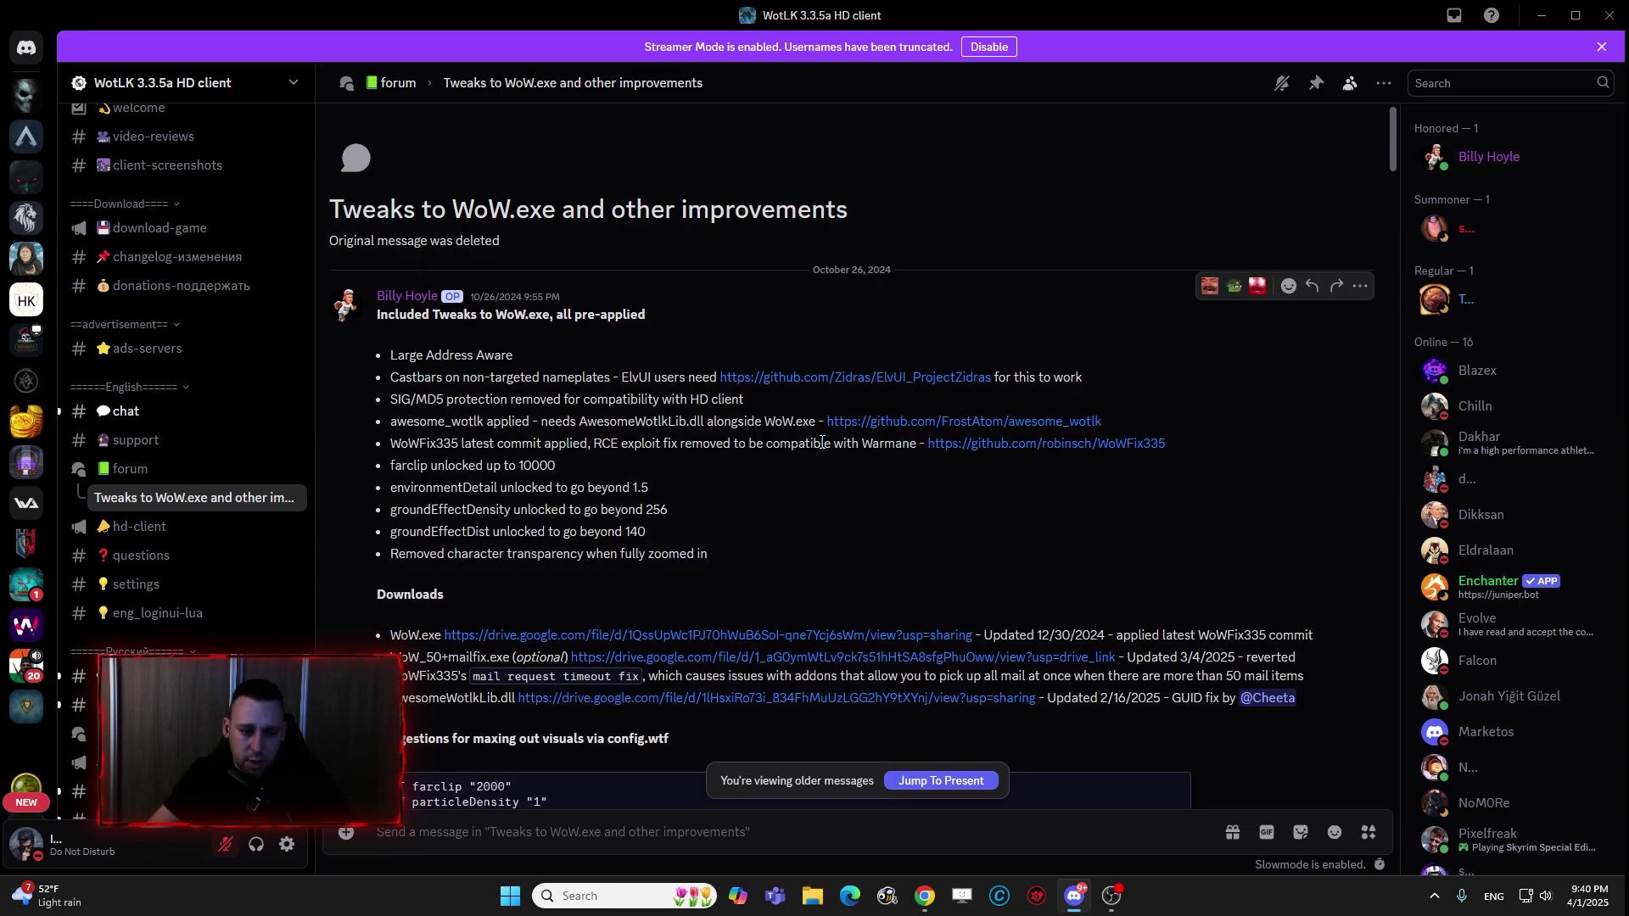
Step: Open the WoW HD Client desktop folder and select the game folder and update zip
click(1541, 17)
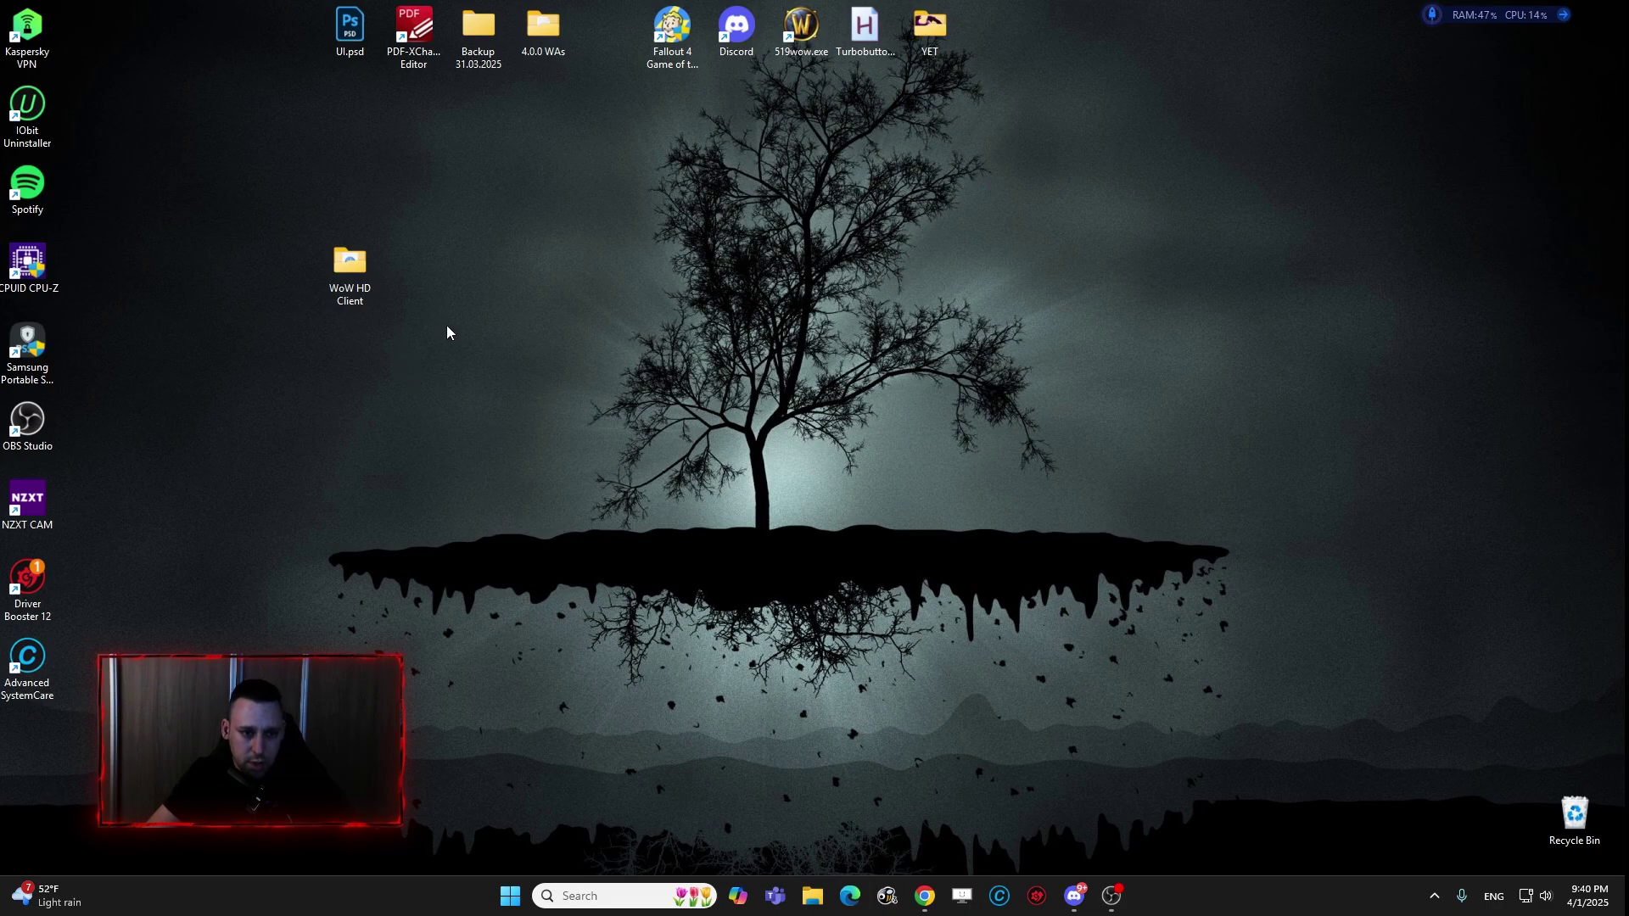
double_click(340, 275)
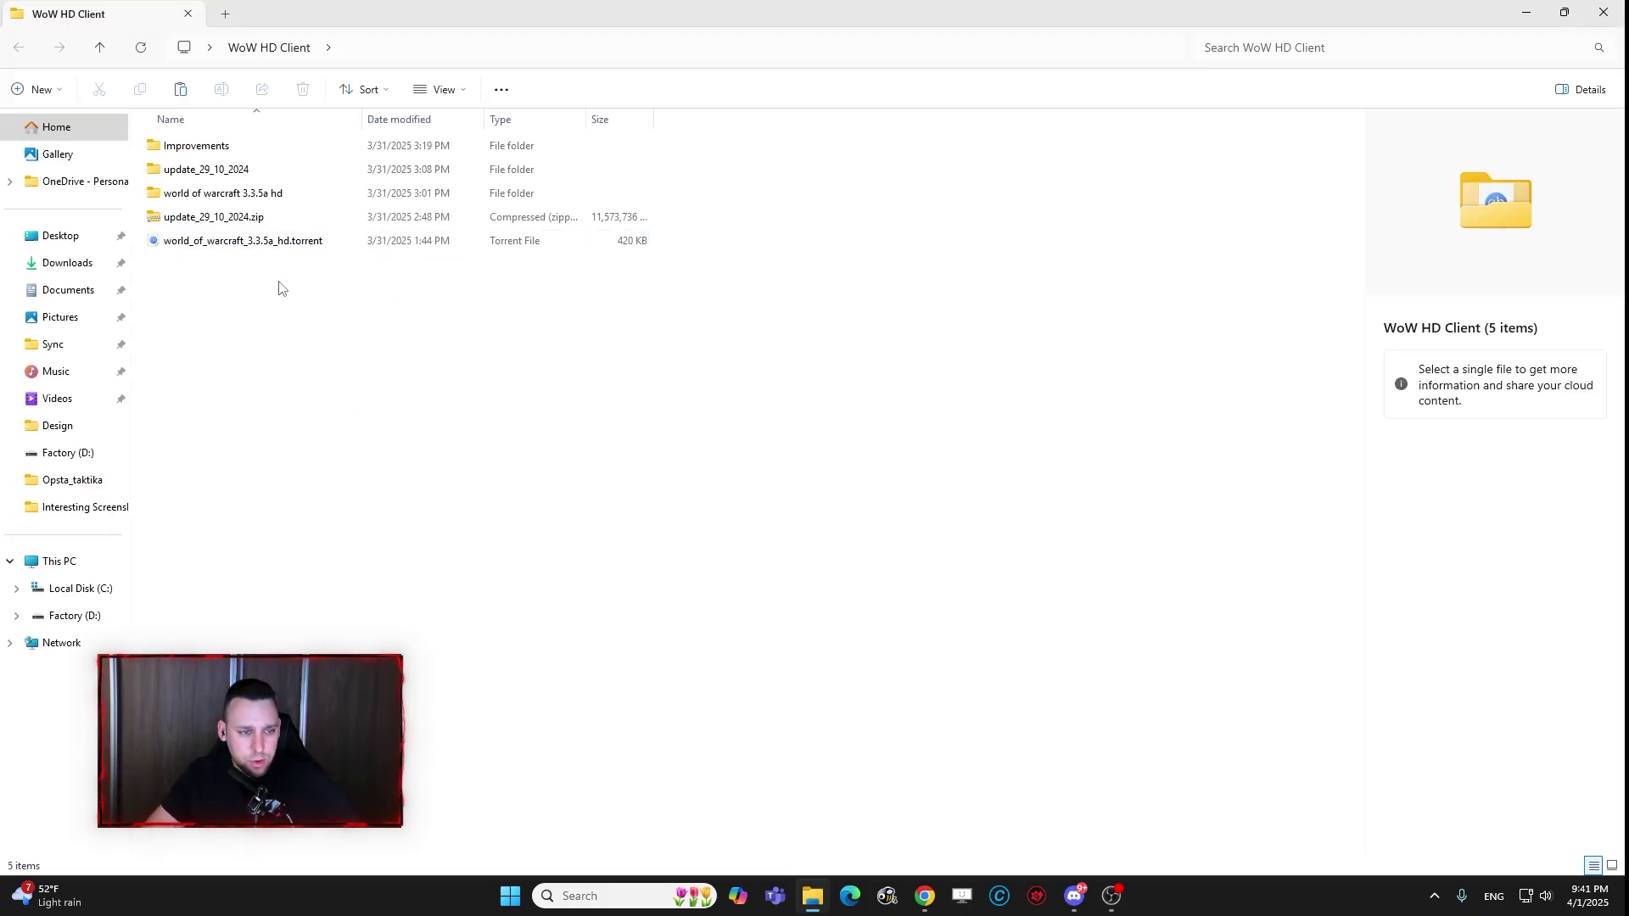
click(202, 194)
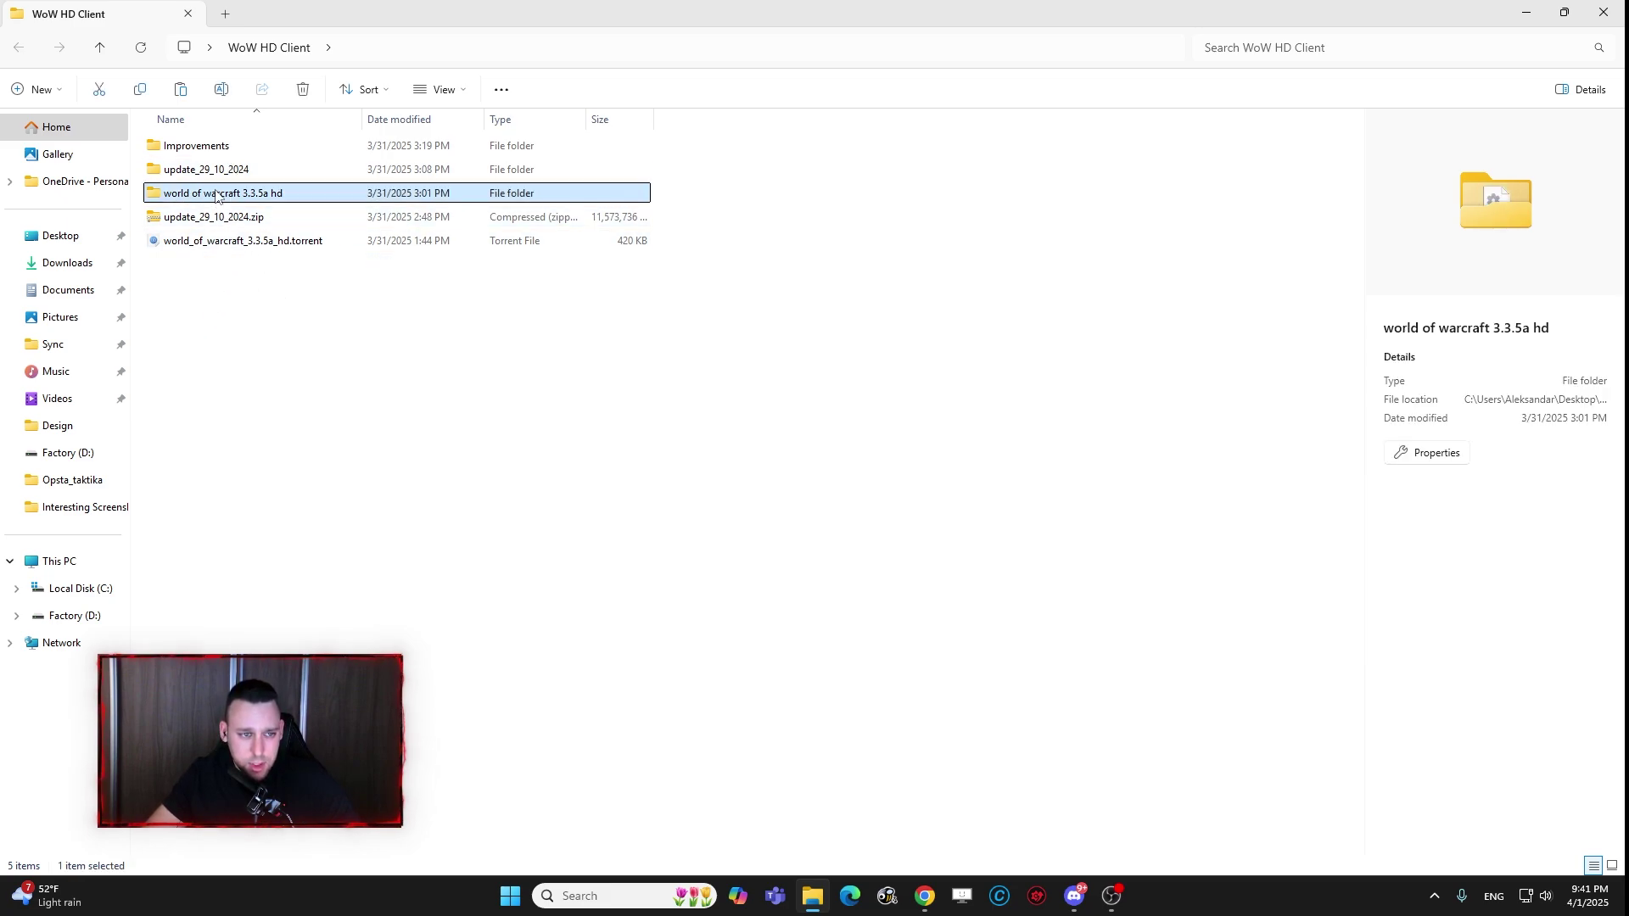
click(212, 219)
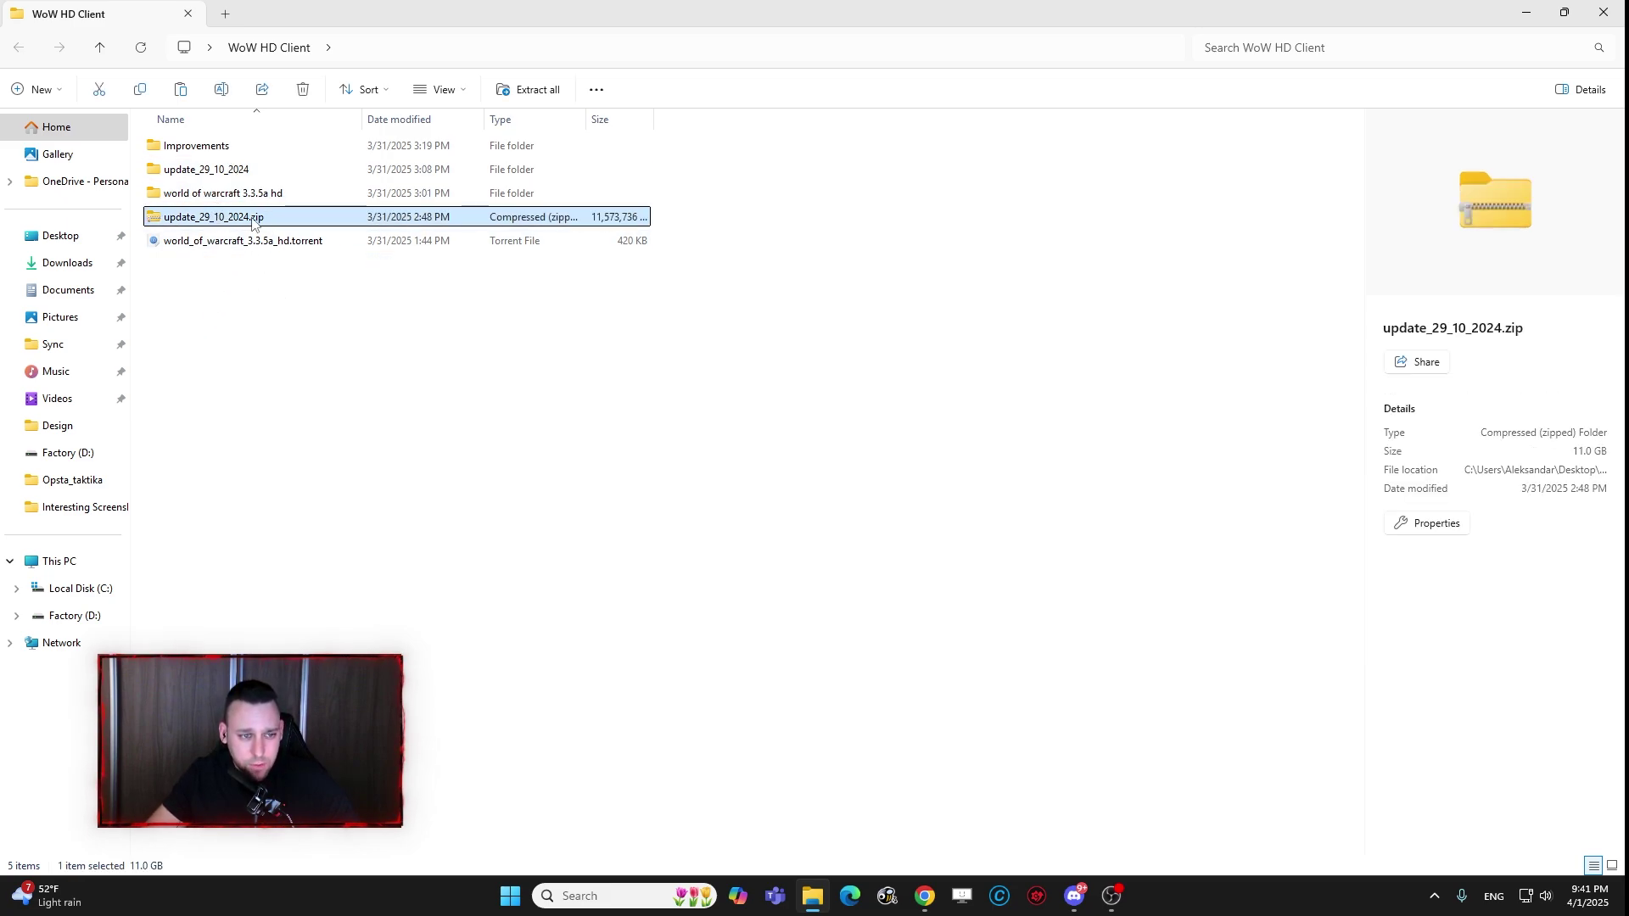
Step: Inspect the Improvements and extracted update_29_10_2024 folders, returning to WoW HD Client each time
double_click(205, 148)
drag(211, 266, 181, 137)
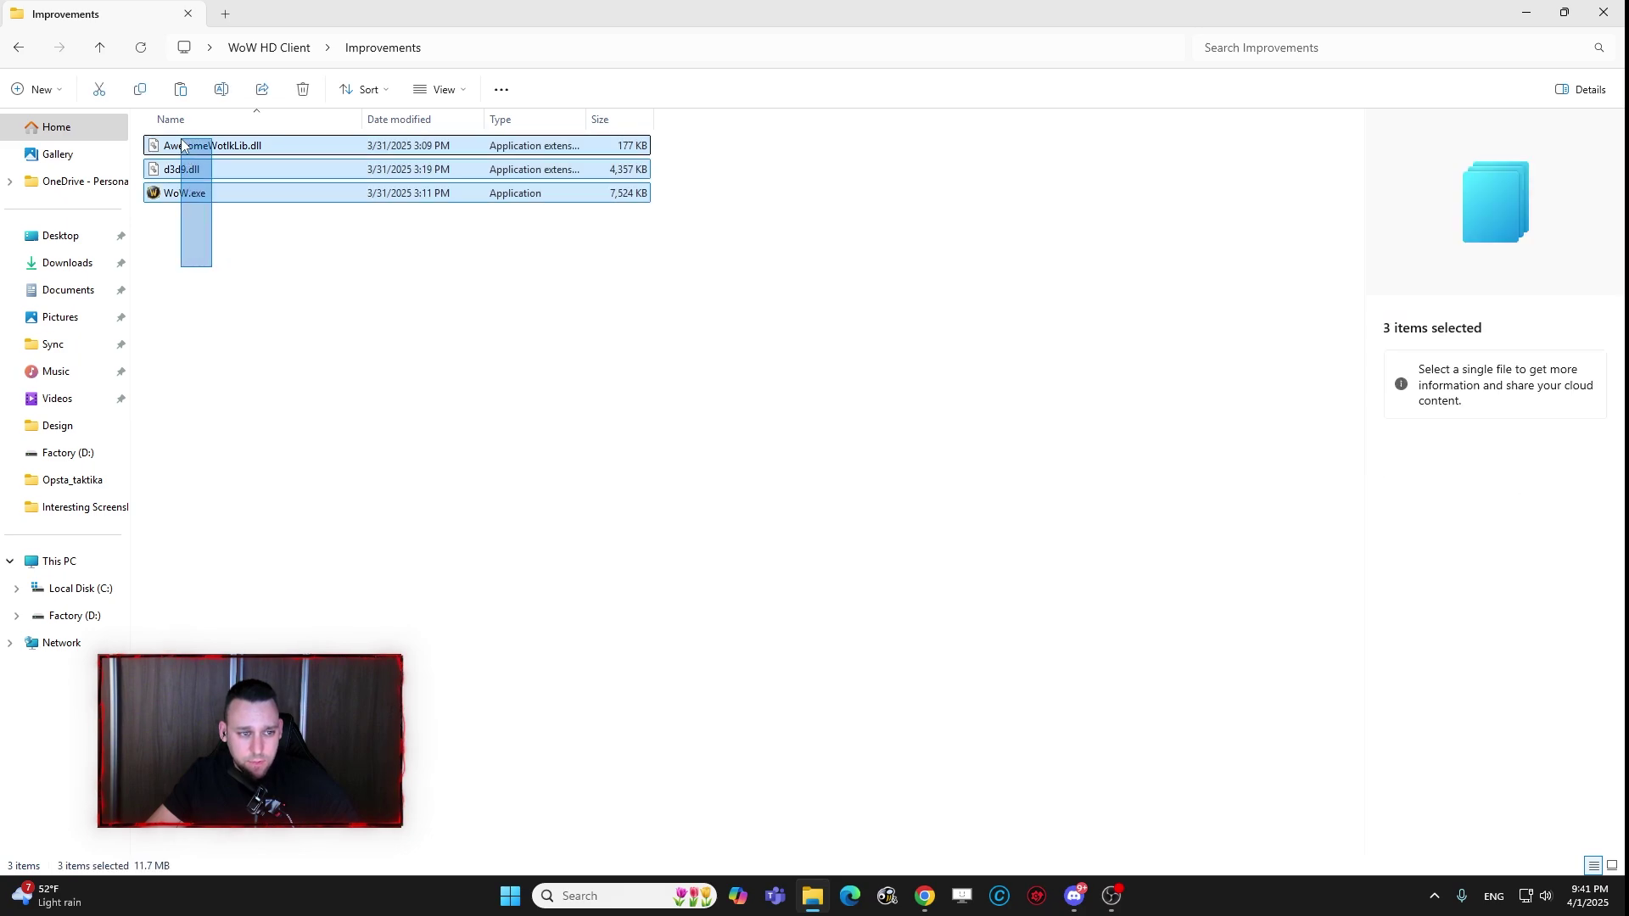
click(191, 367)
key(alt+Left)
click(191, 367)
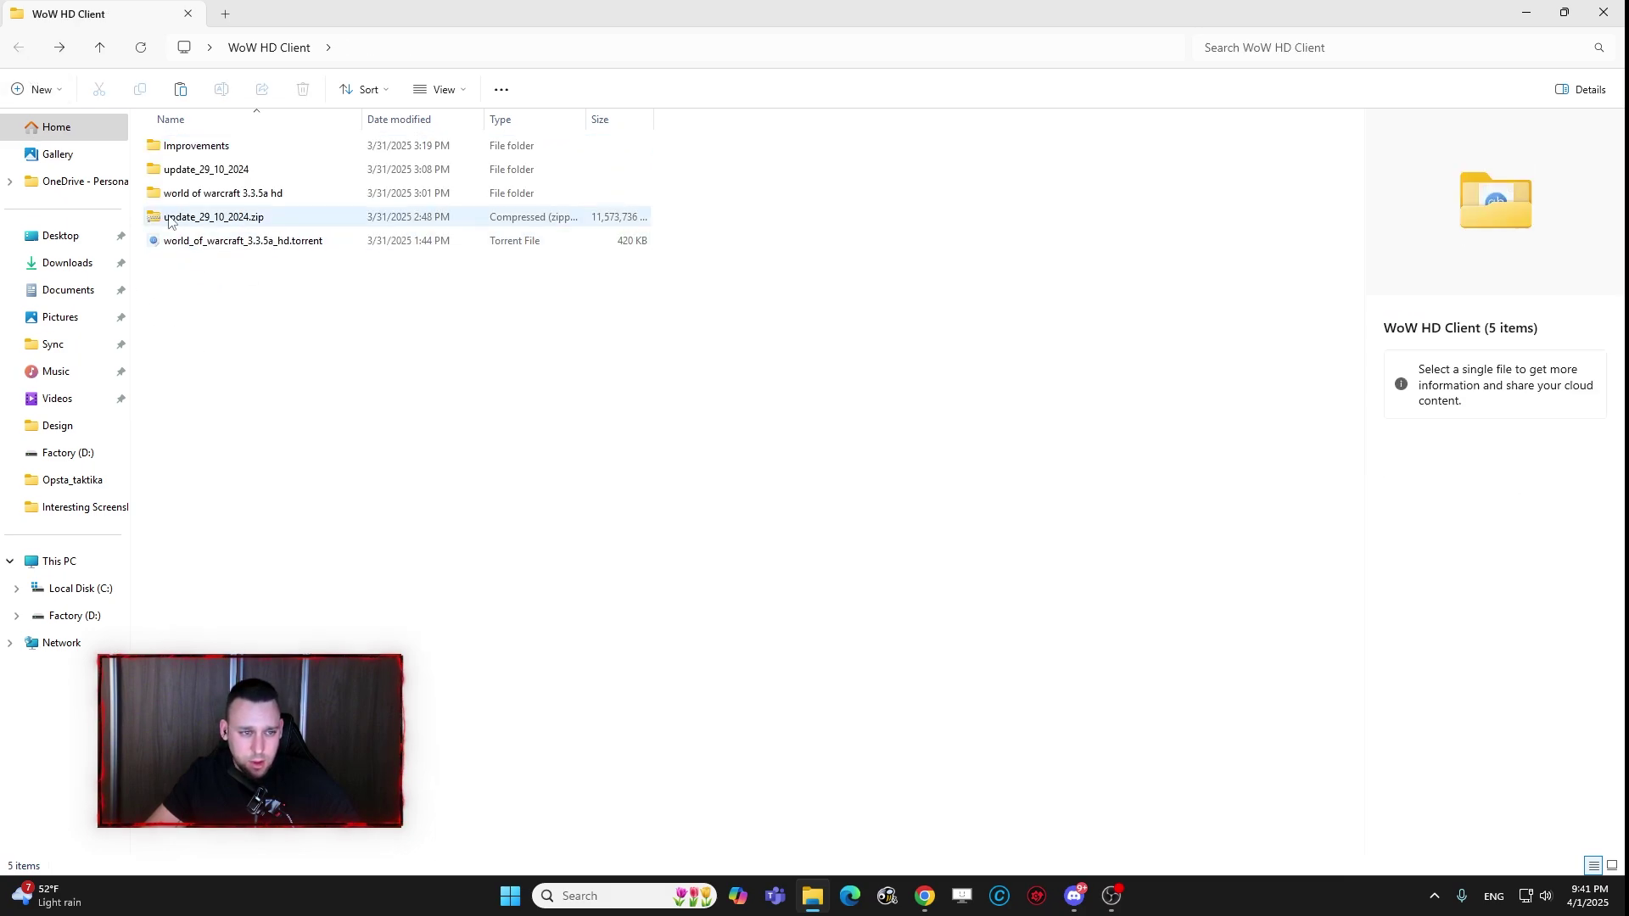
click(263, 217)
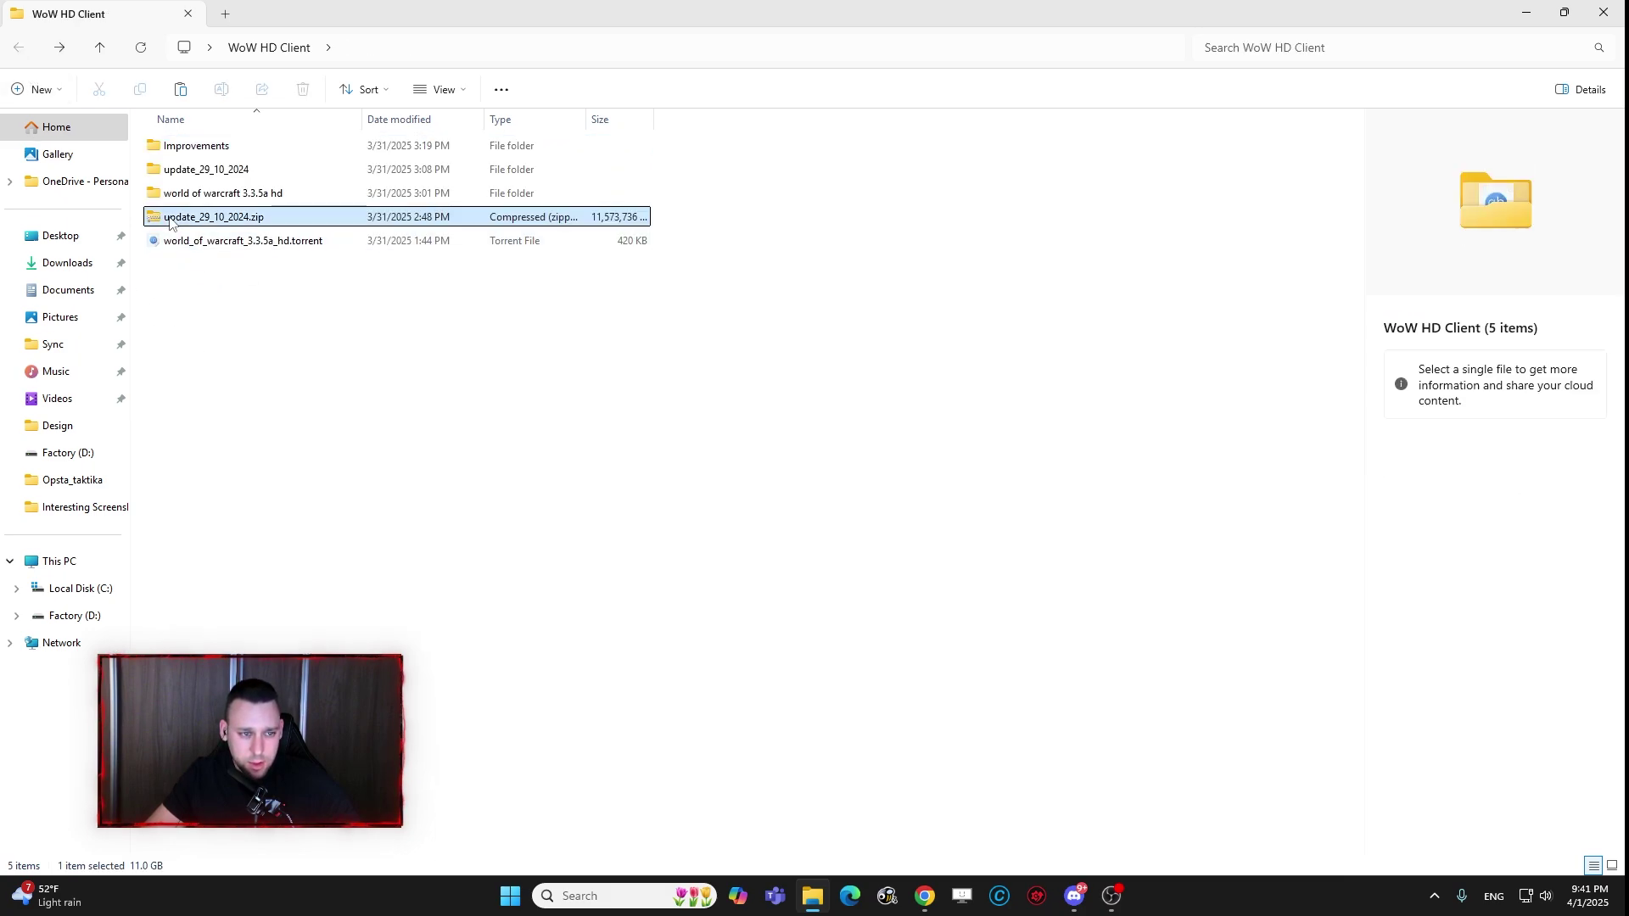
double_click(211, 174)
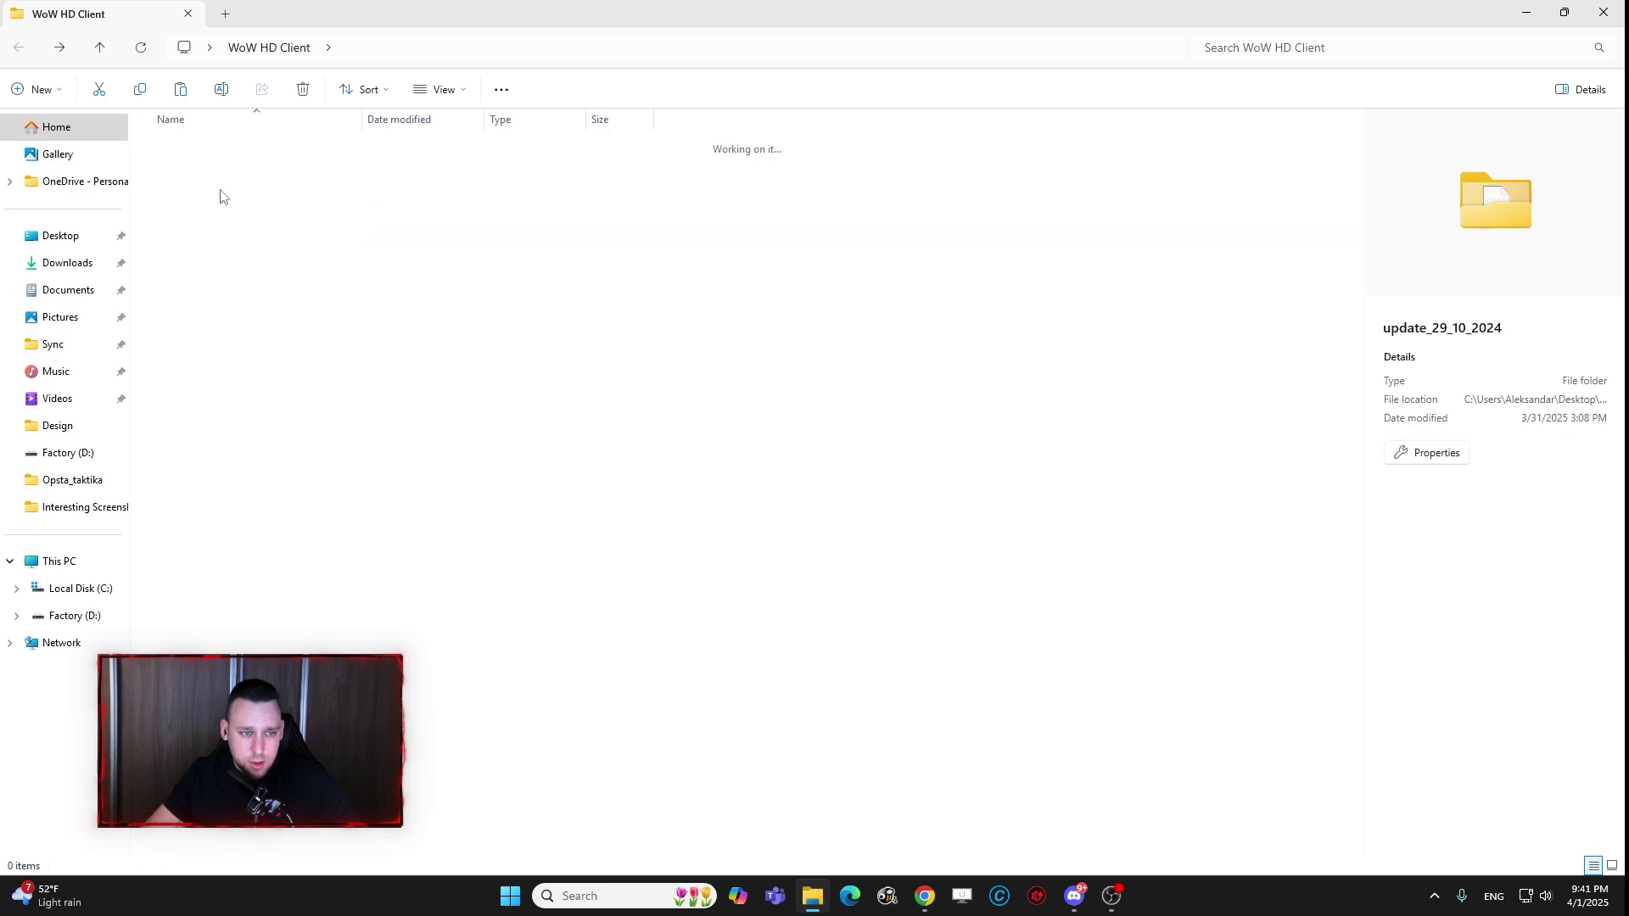
key(alt+Left)
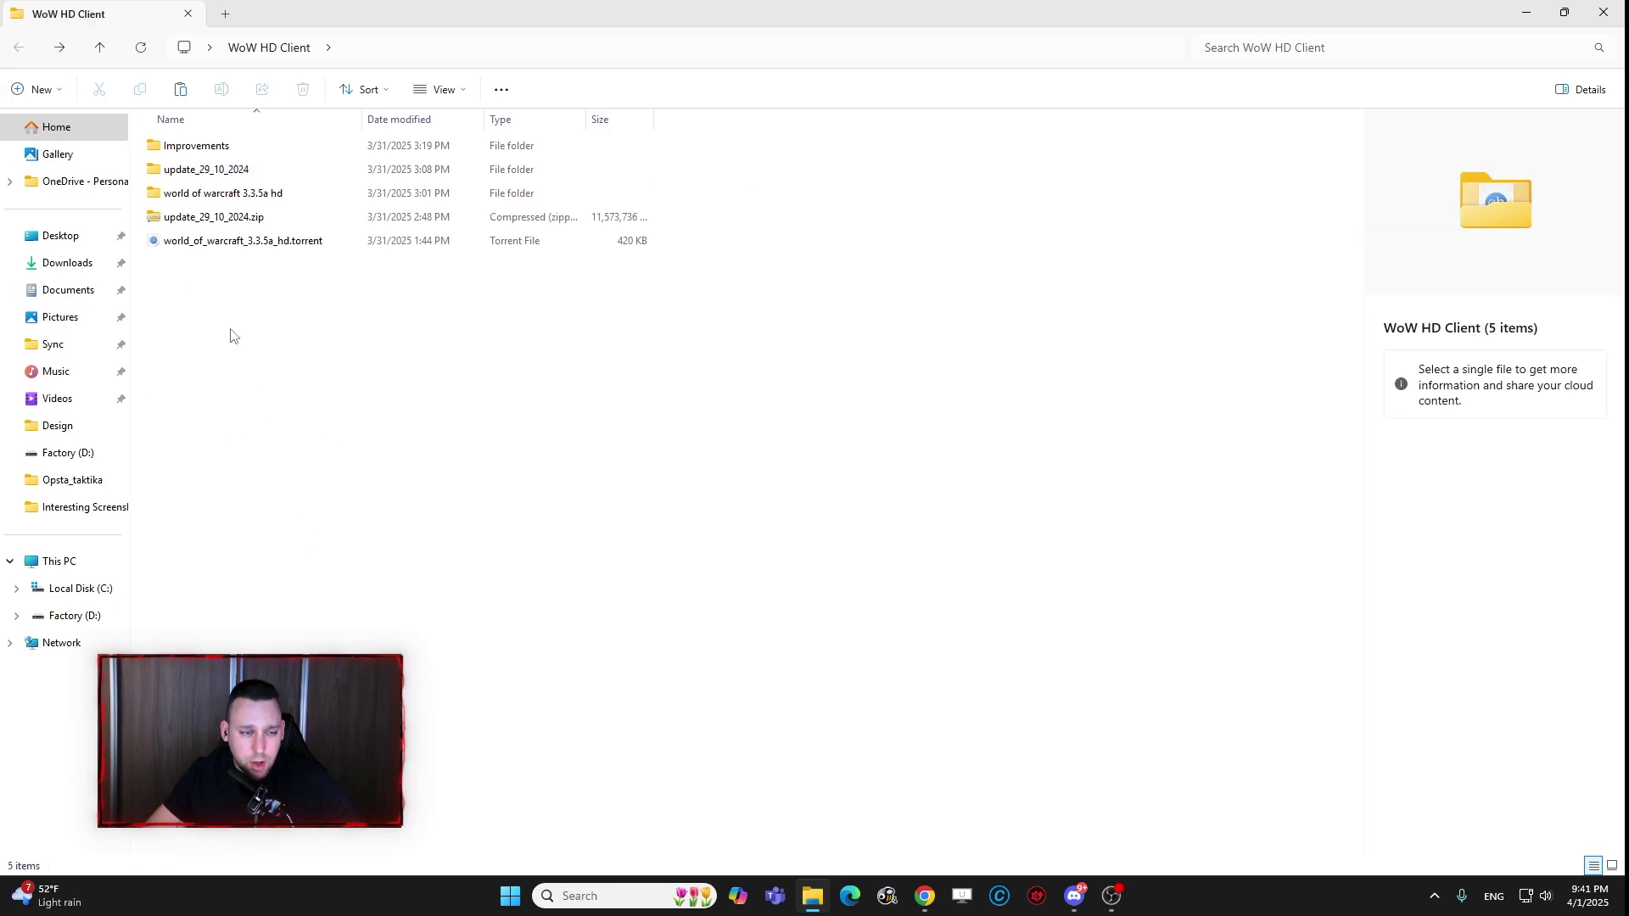
Step: Paste all update_29_10_2024 files into world of warcraft 3.3.5a hd, overwriting existing files, then minimize
double_click(205, 175)
drag(236, 519, 174, 150)
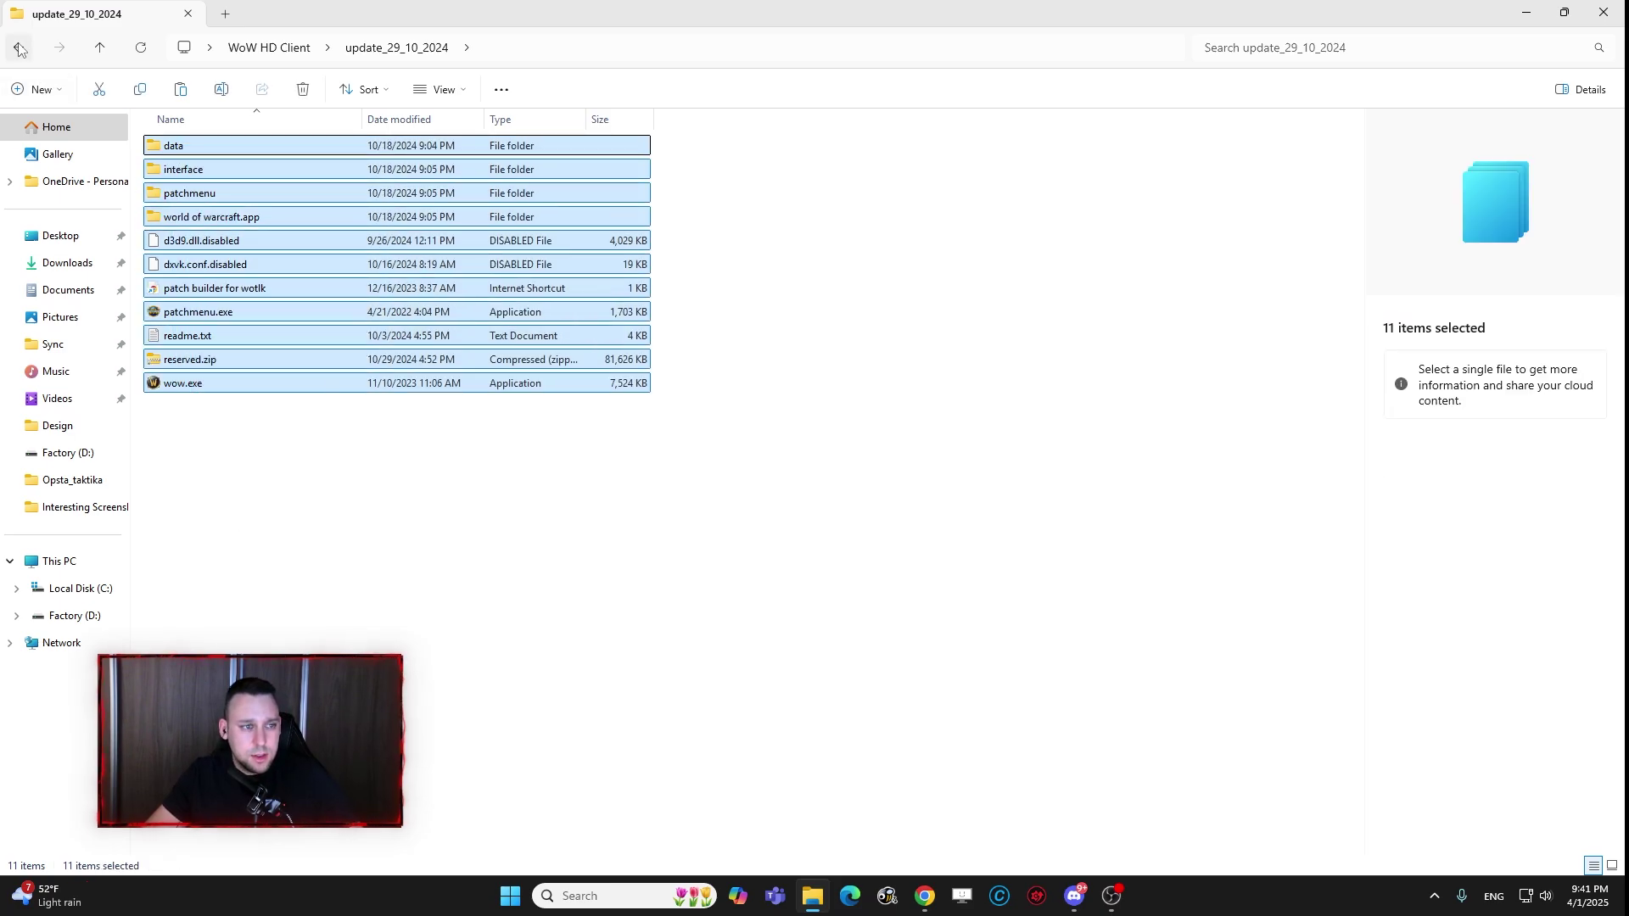
key(alt+Left)
key(alt+Left)
key(Return)
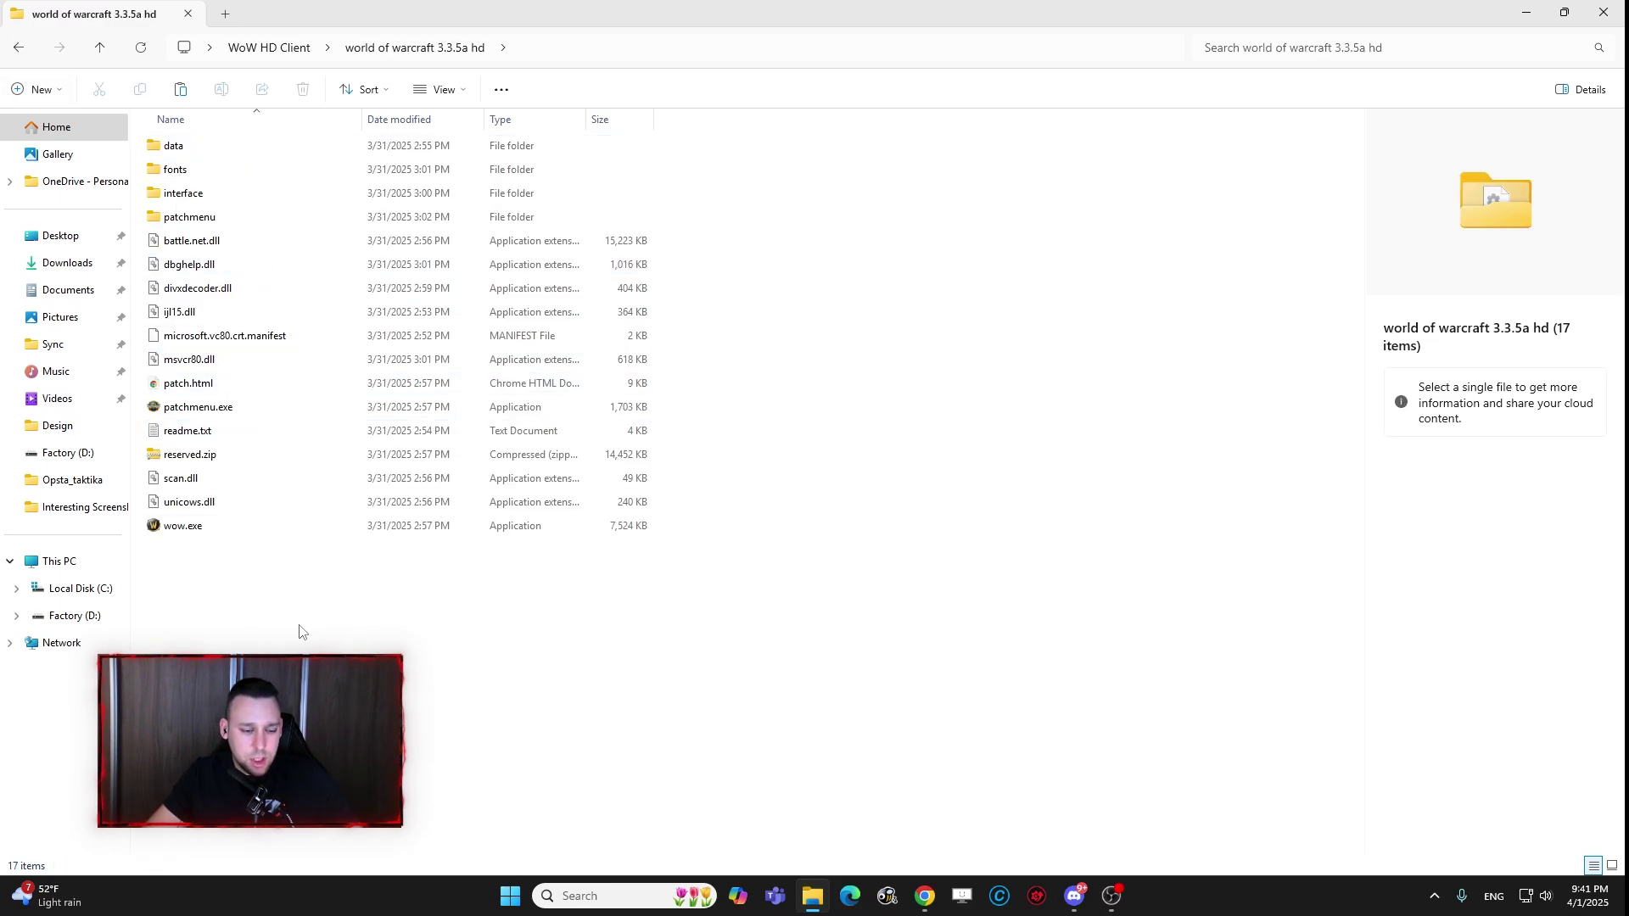
key(ctrl+v)
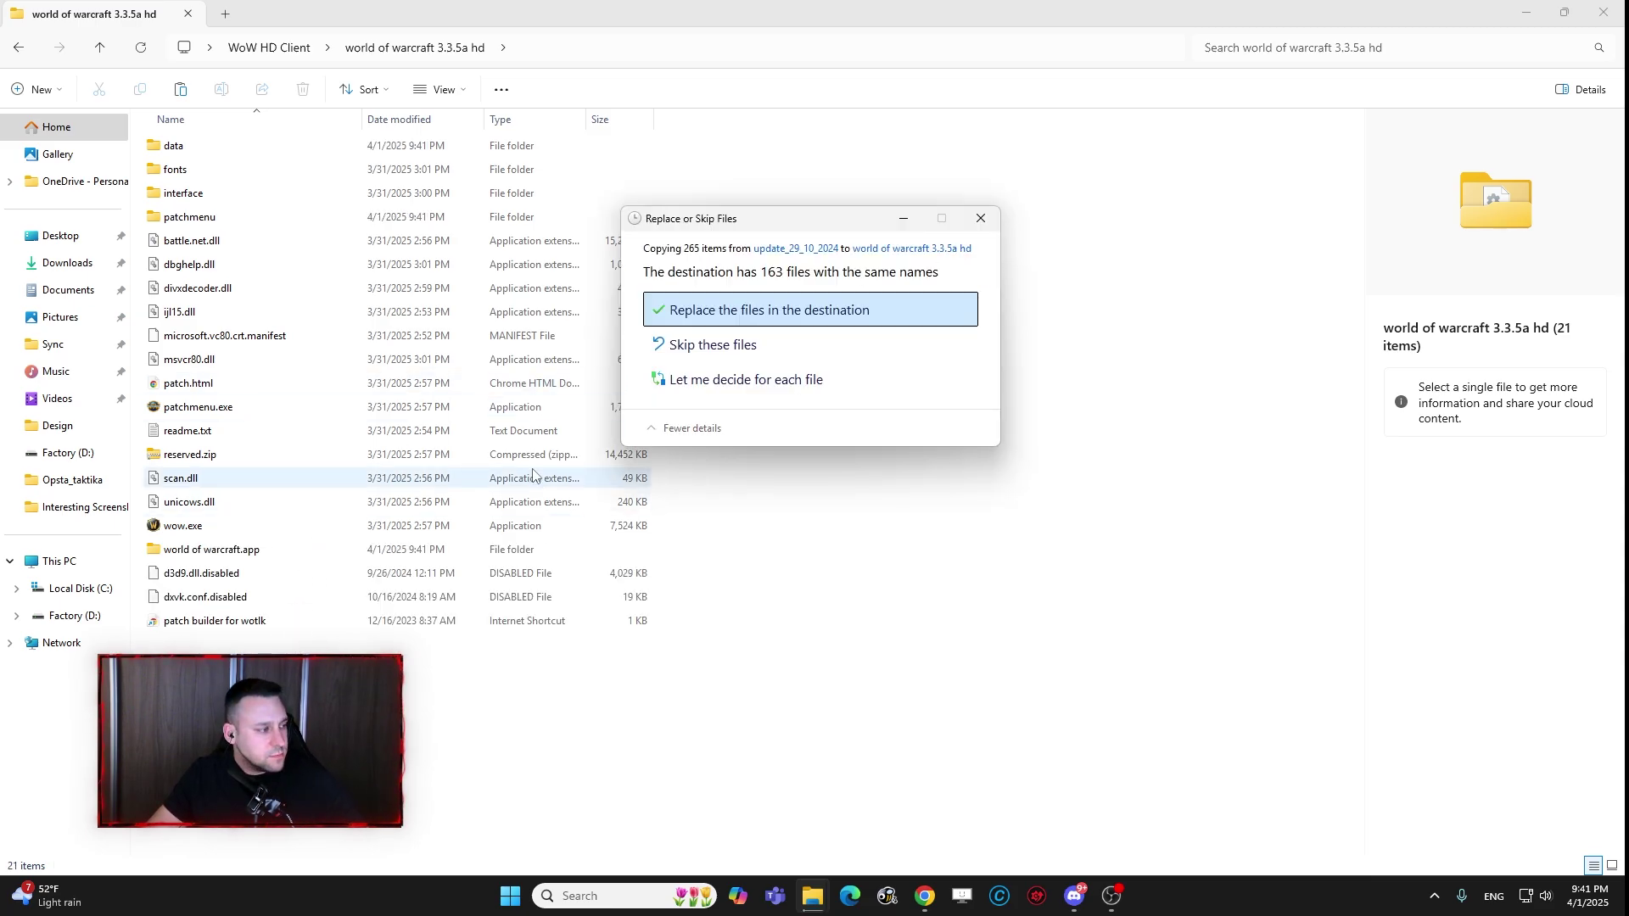
click(761, 320)
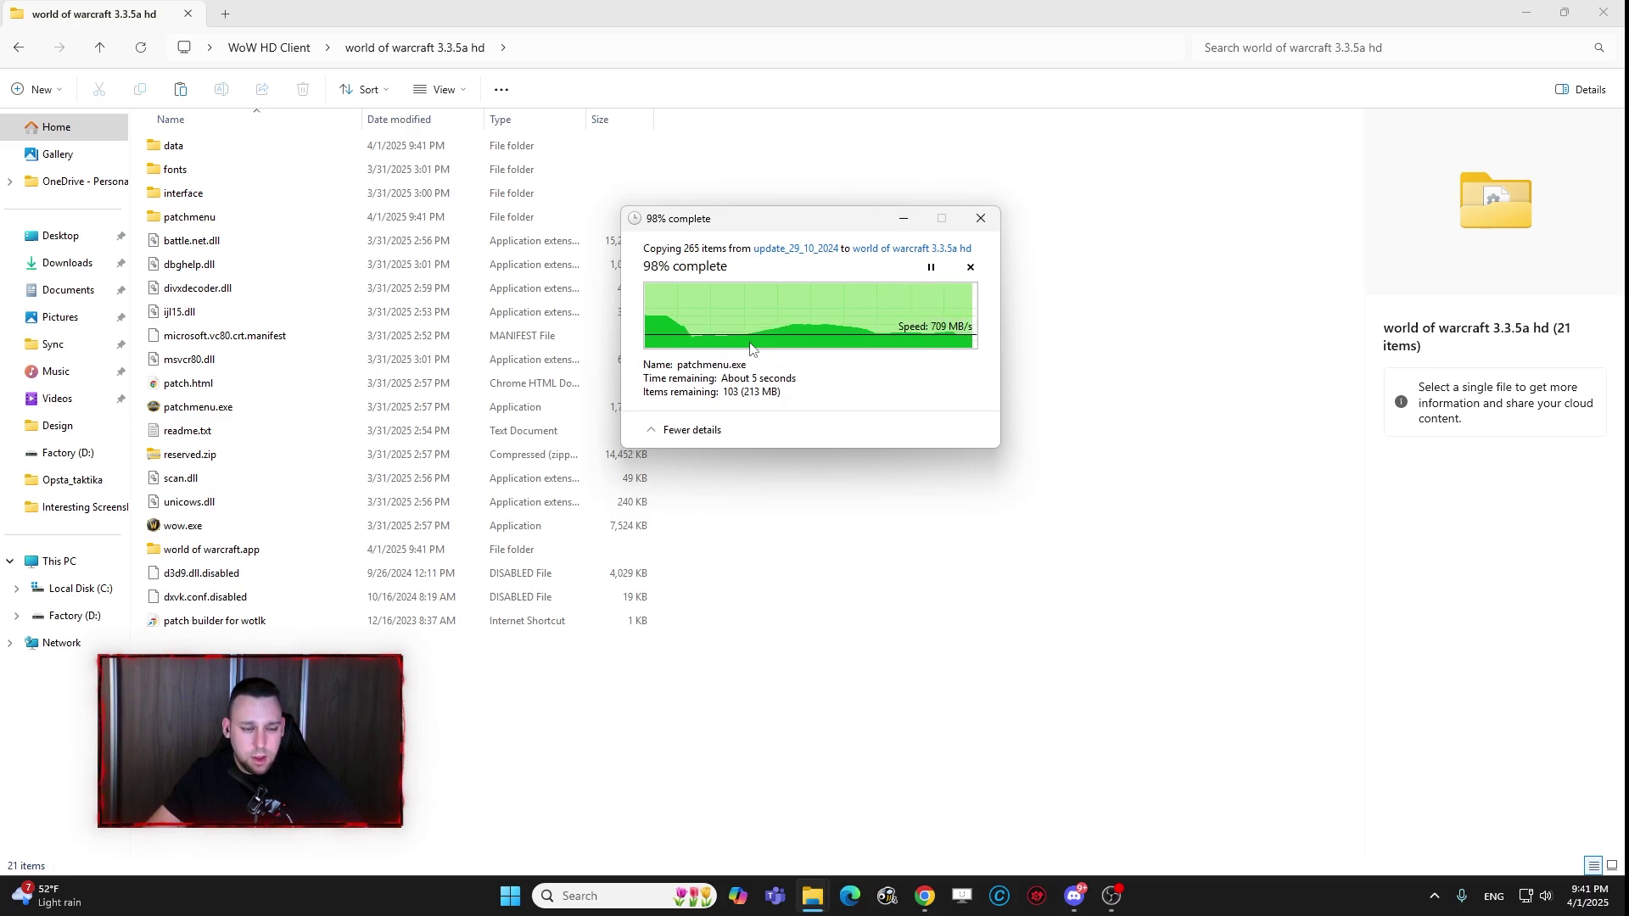
click(838, 376)
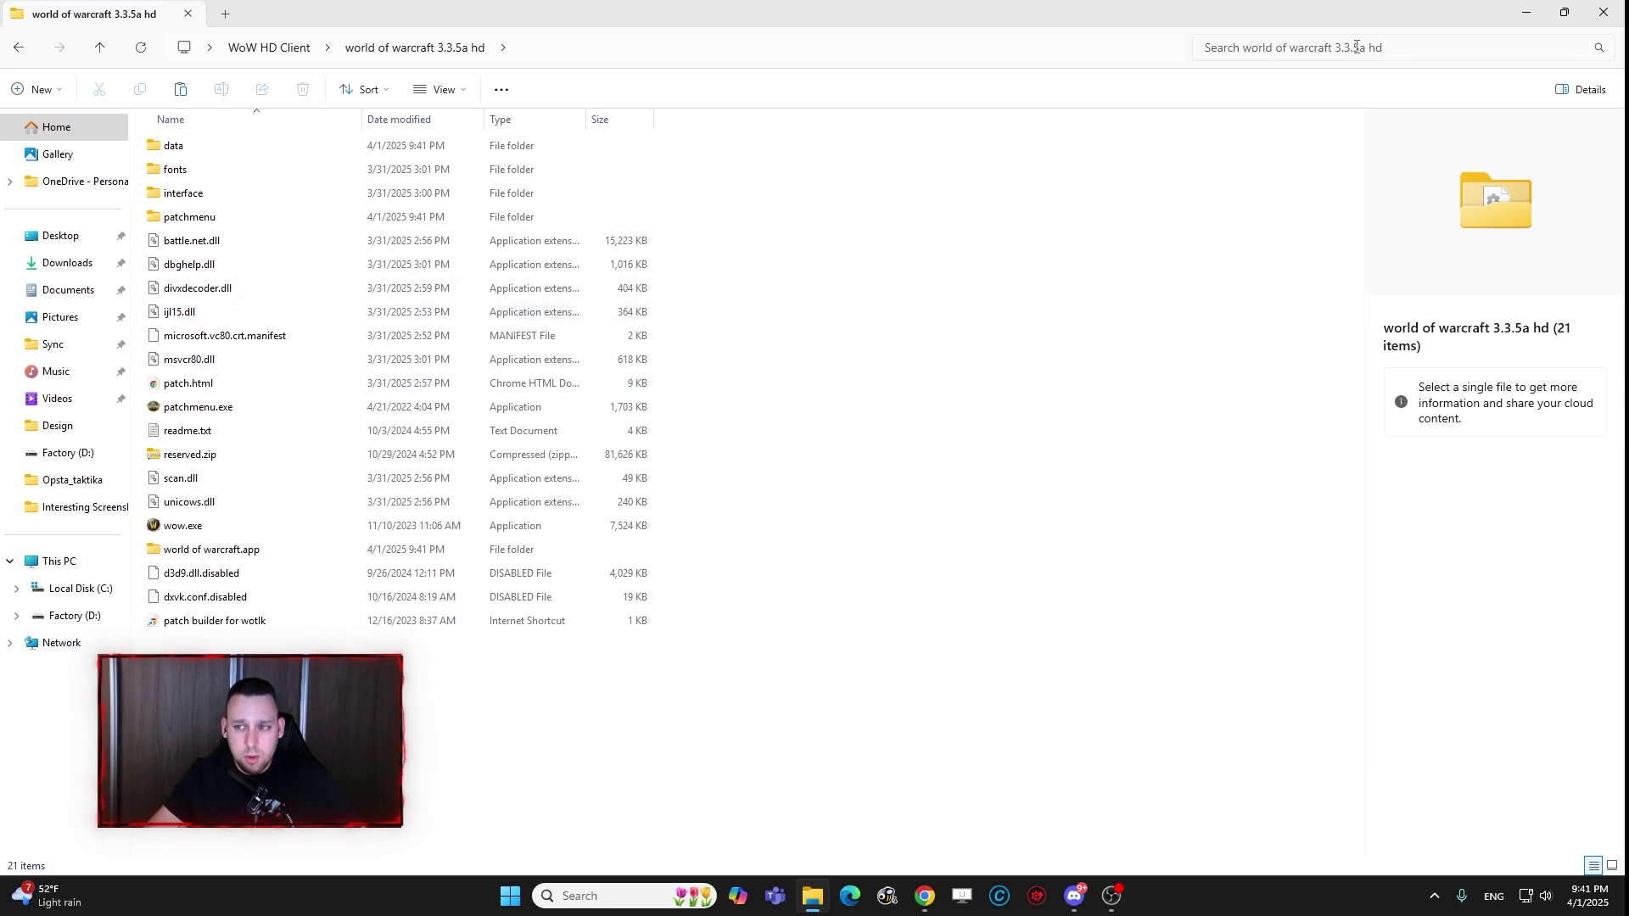
click(1517, 10)
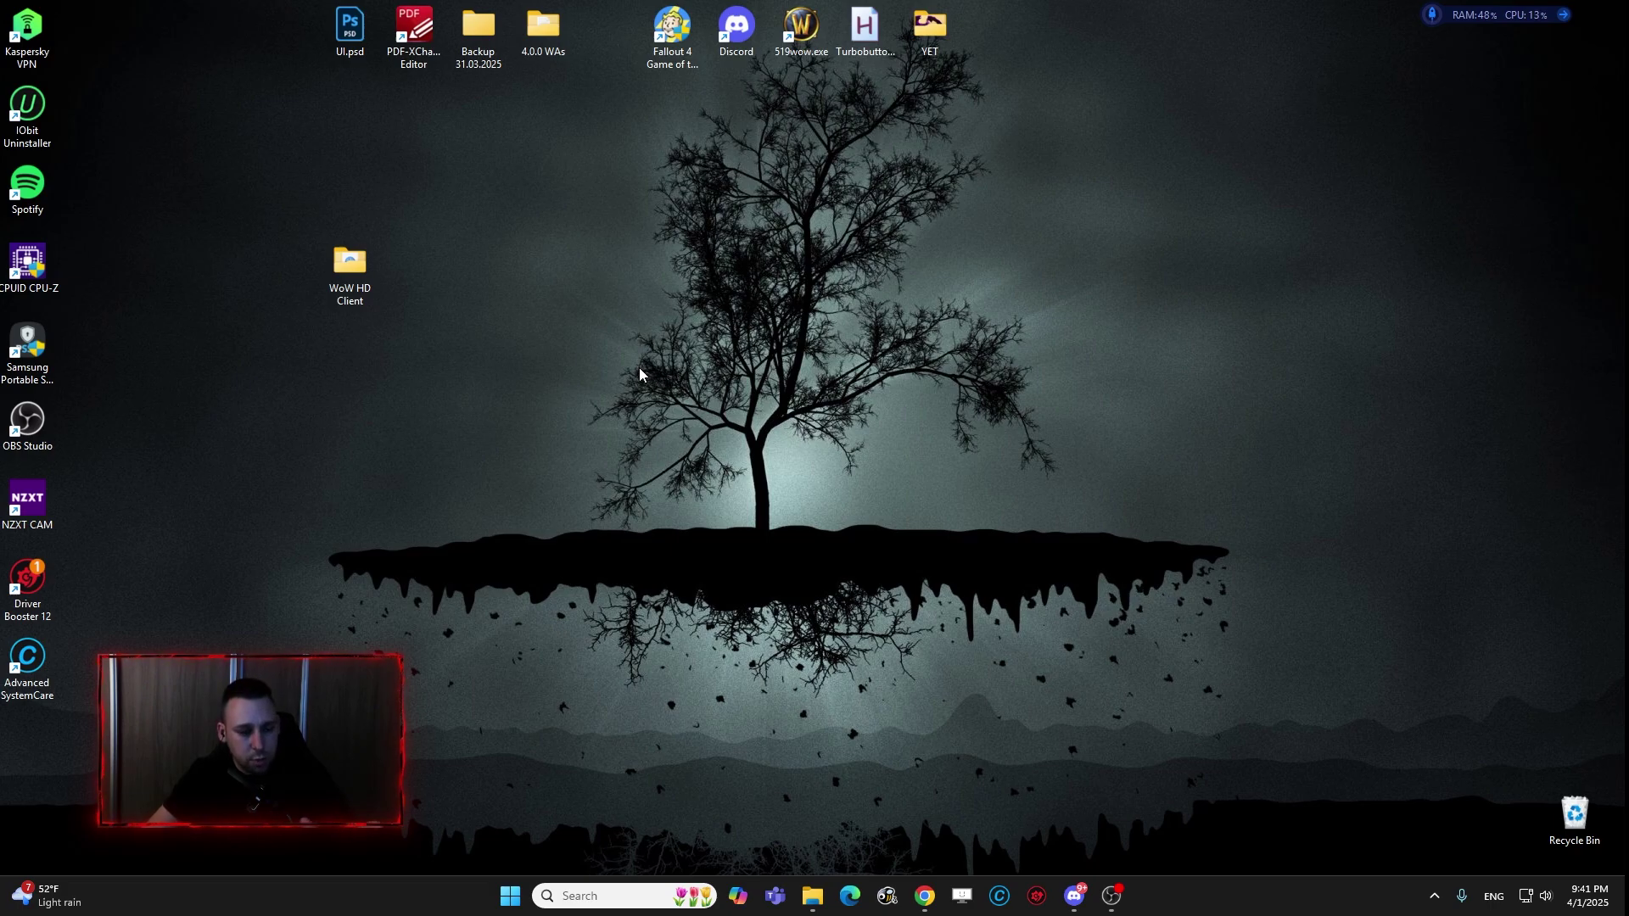
Step: Paste AwesomeWotlkLib.dll, d3d9.dll and WoW.exe from Improvements into the game folder, replacing WoW.exe
double_click(355, 271)
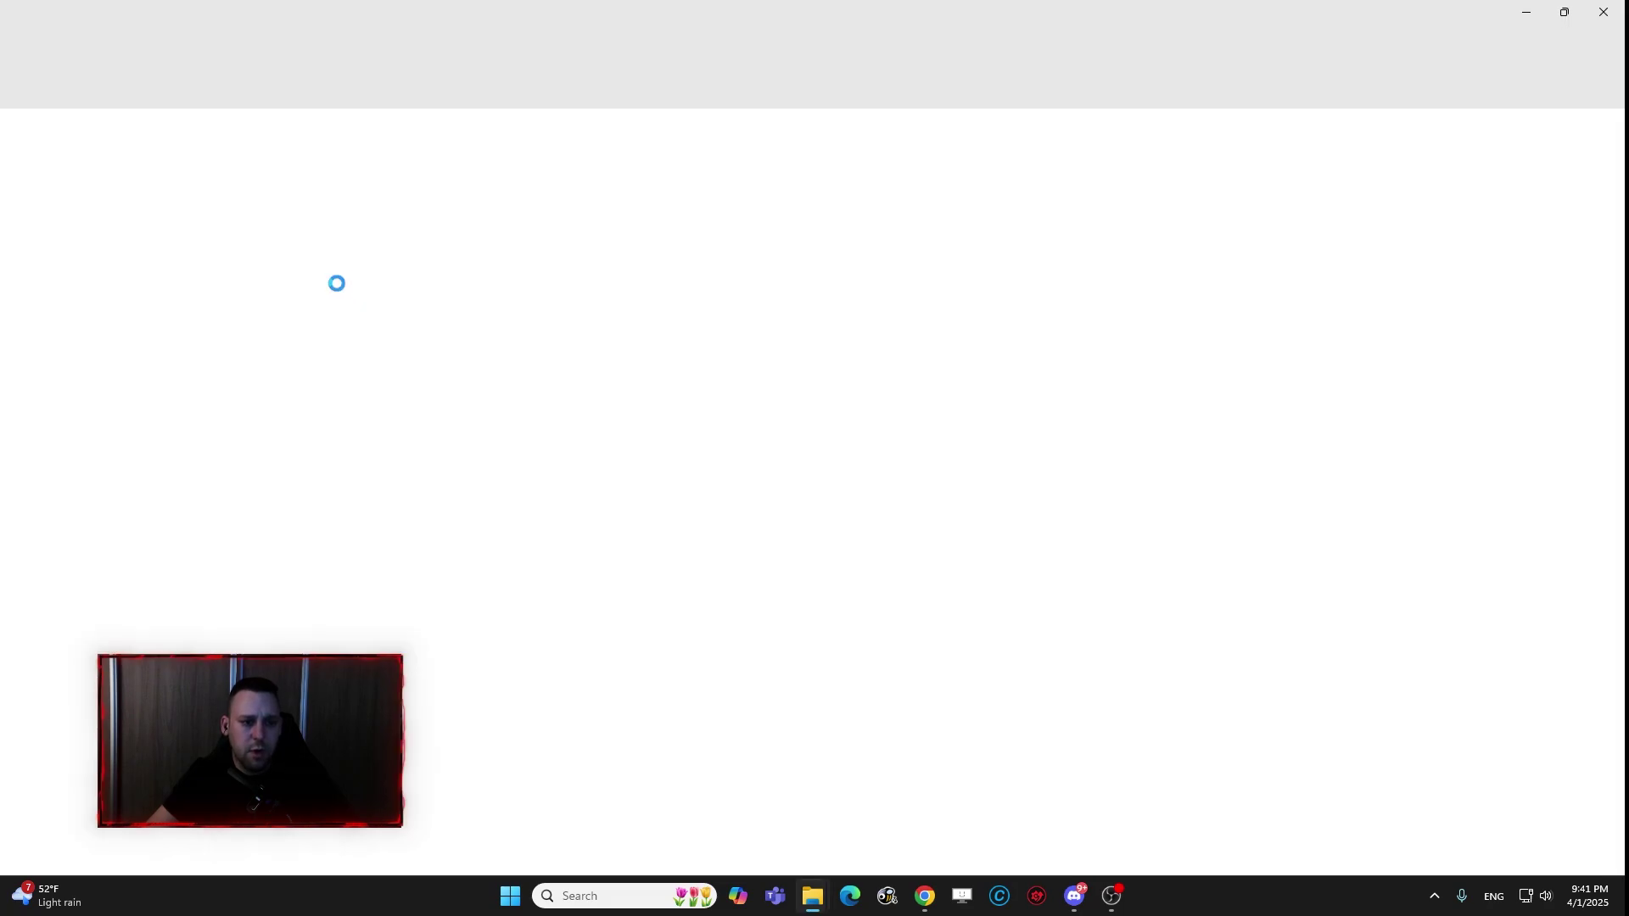
double_click(194, 148)
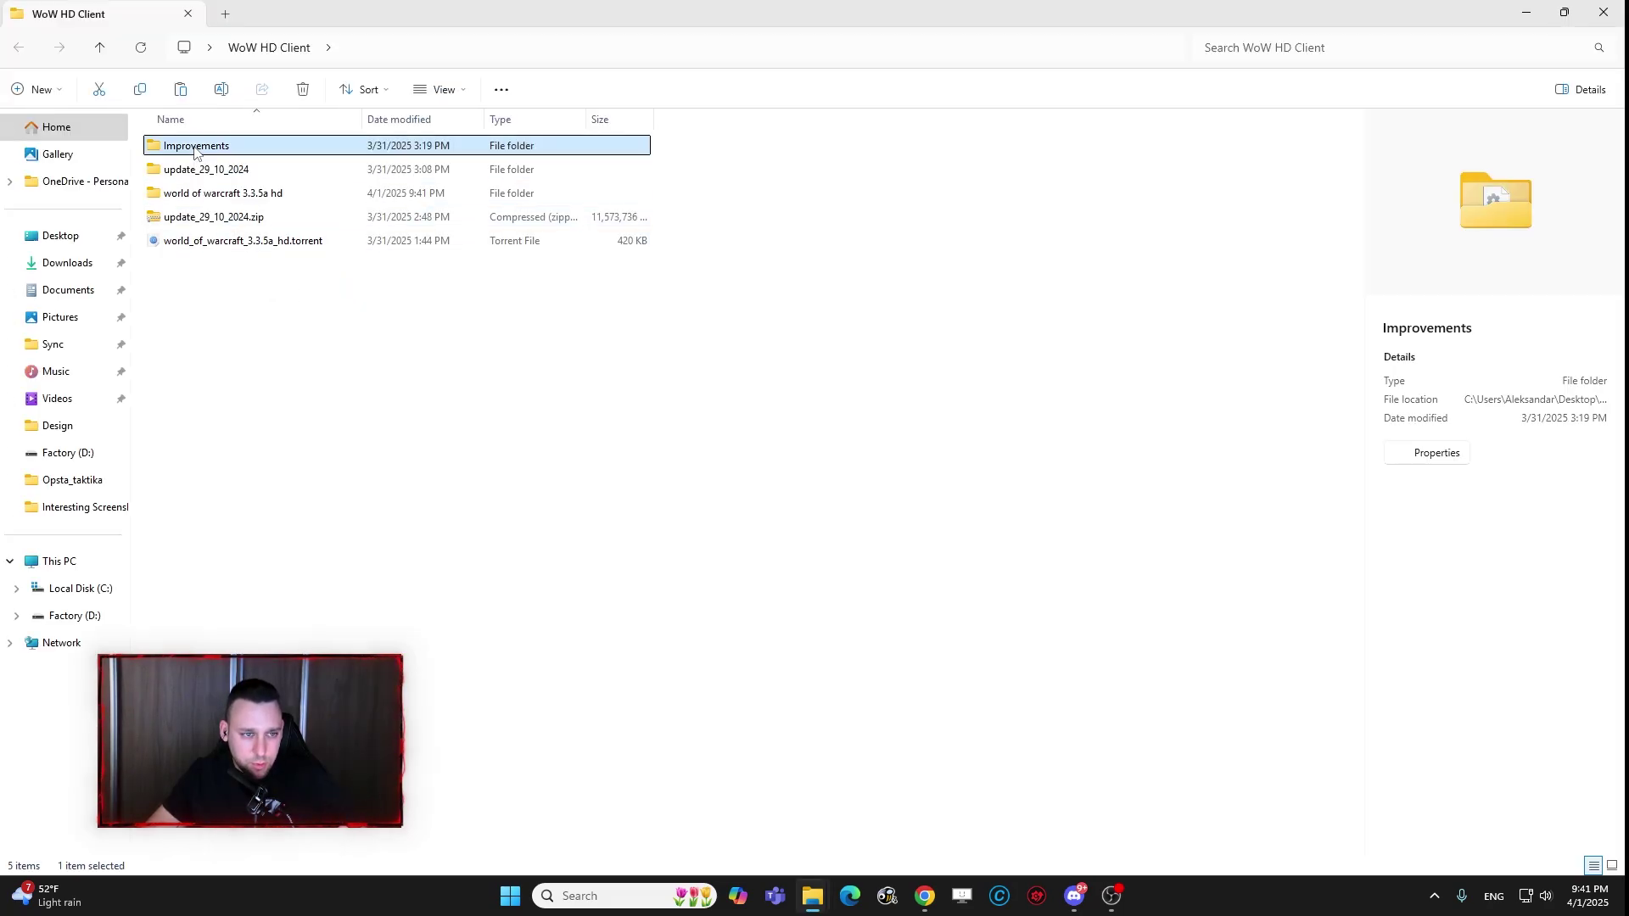
drag(207, 286, 173, 140)
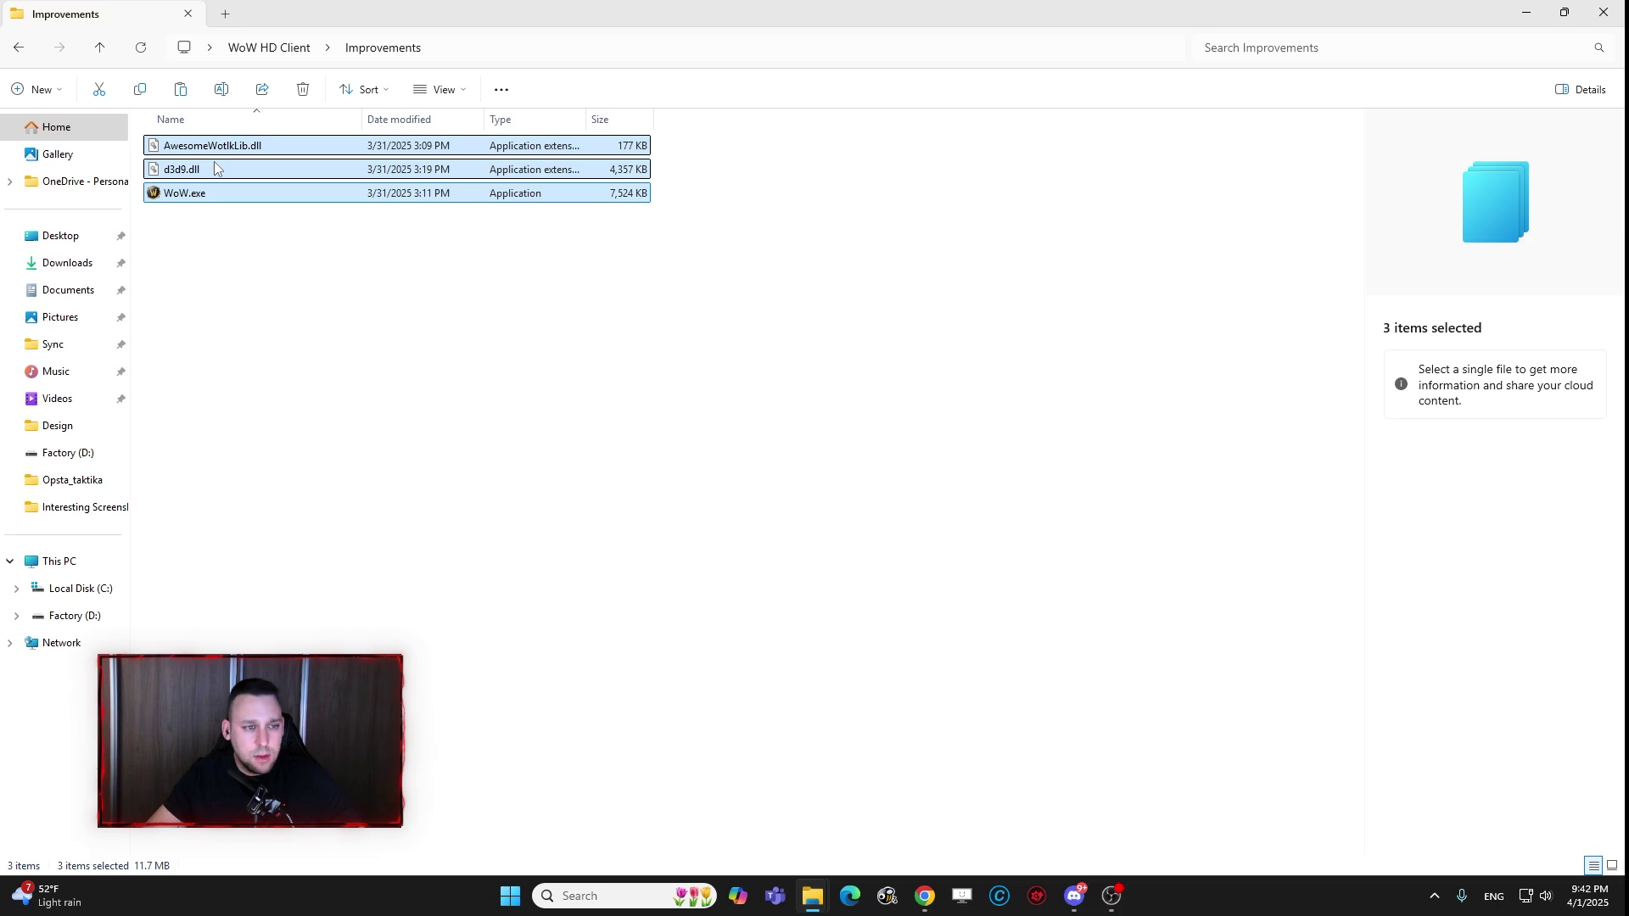
click(19, 48)
double_click(248, 195)
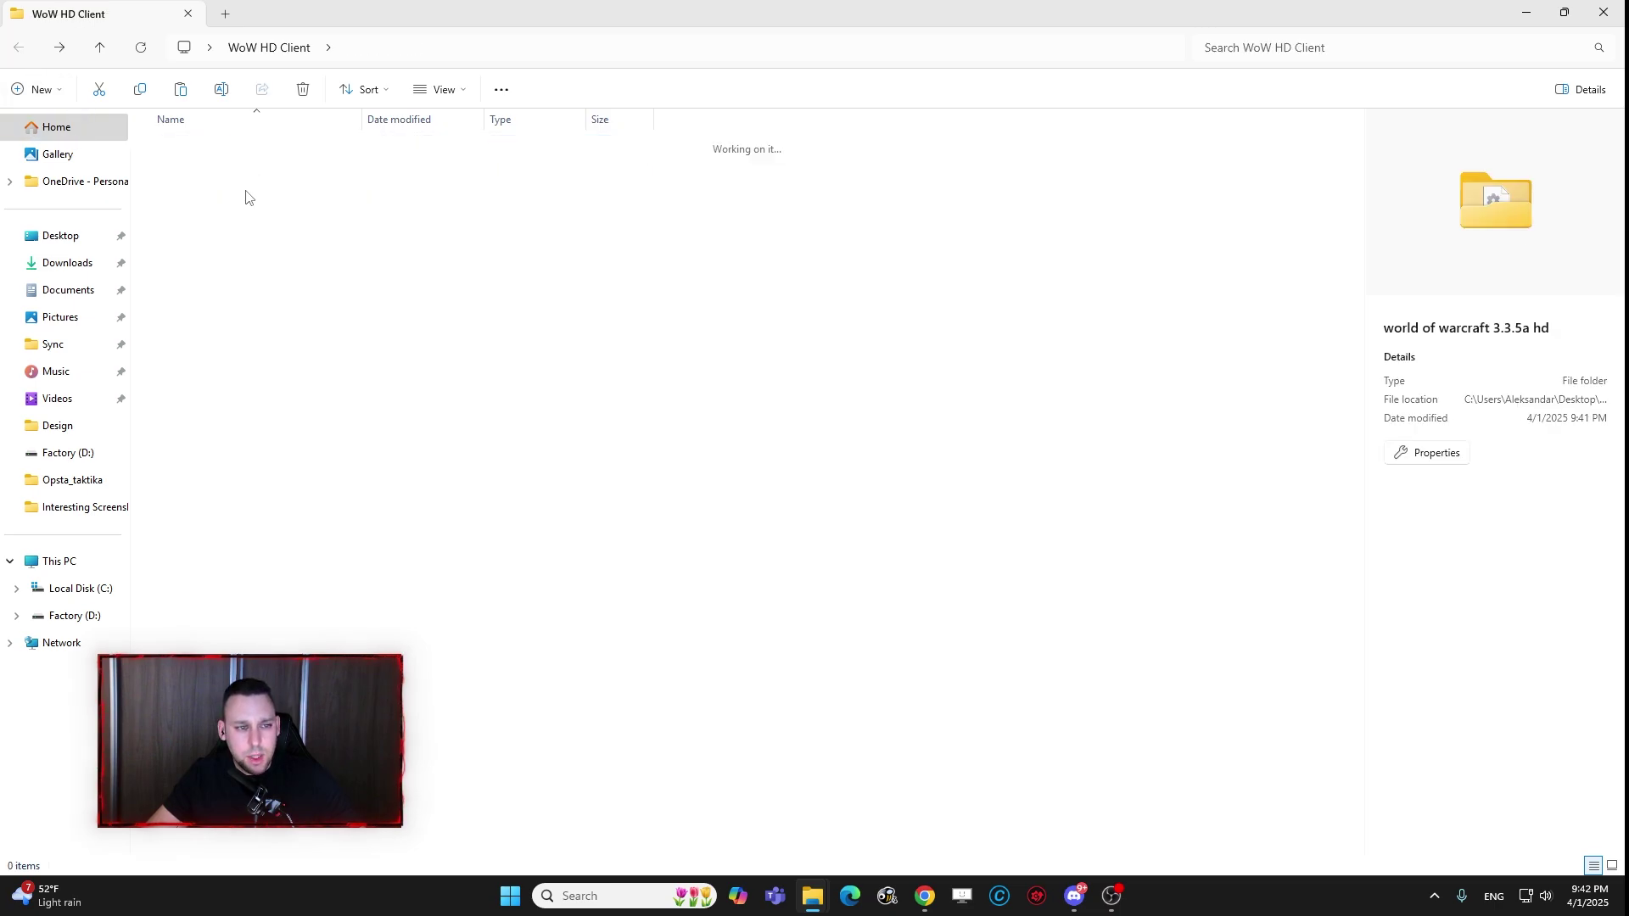
key(ctrl+v)
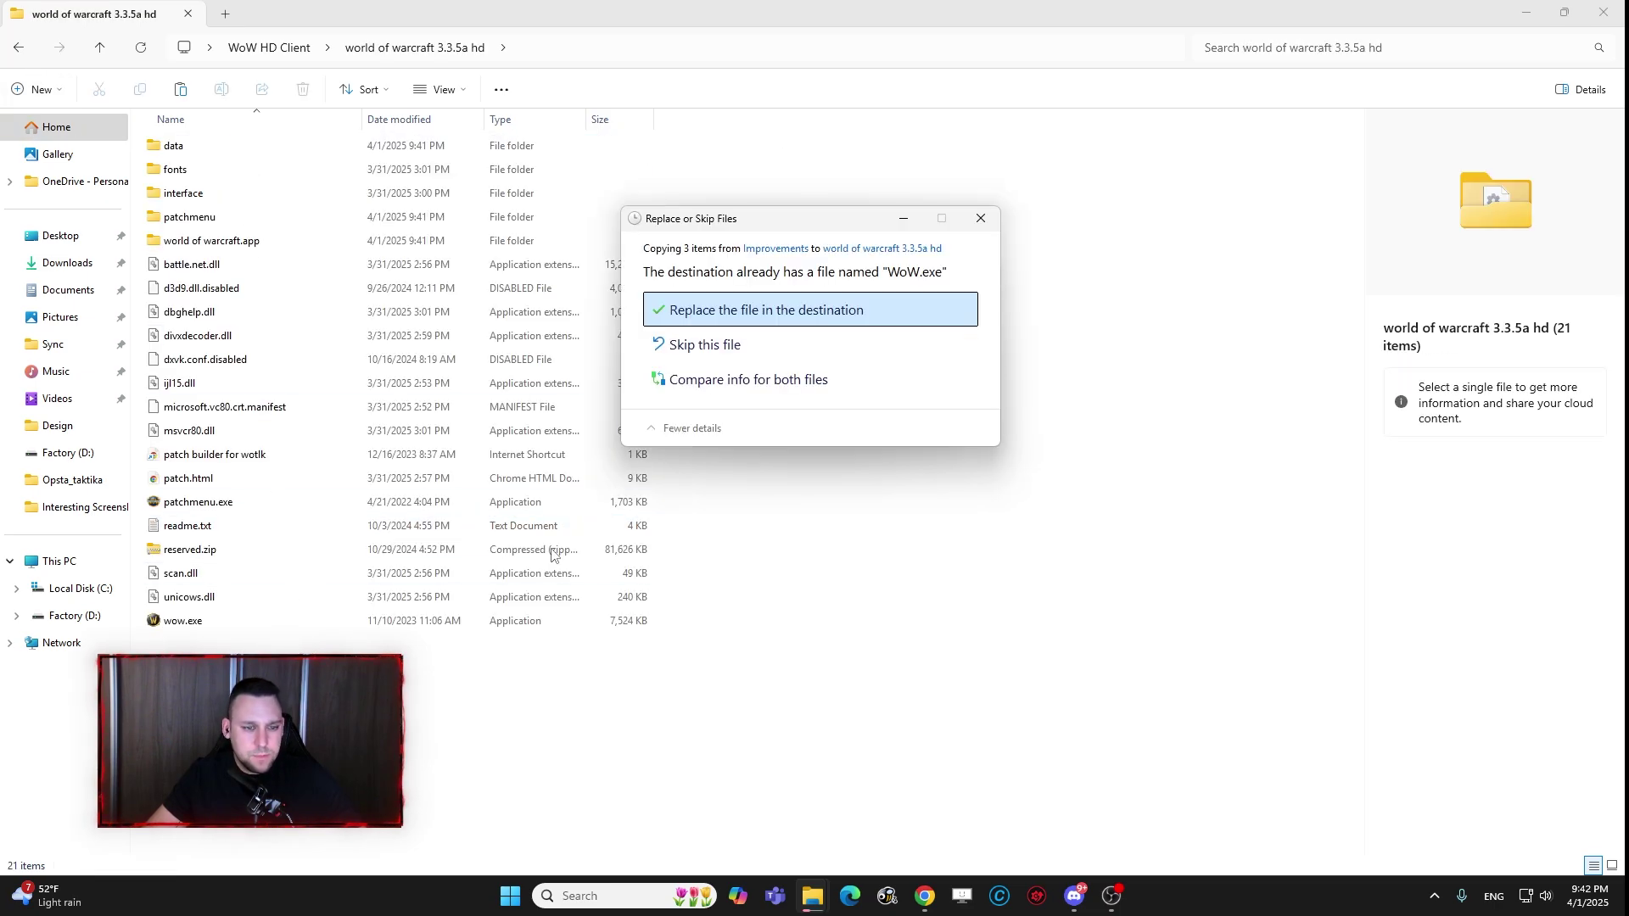
click(768, 311)
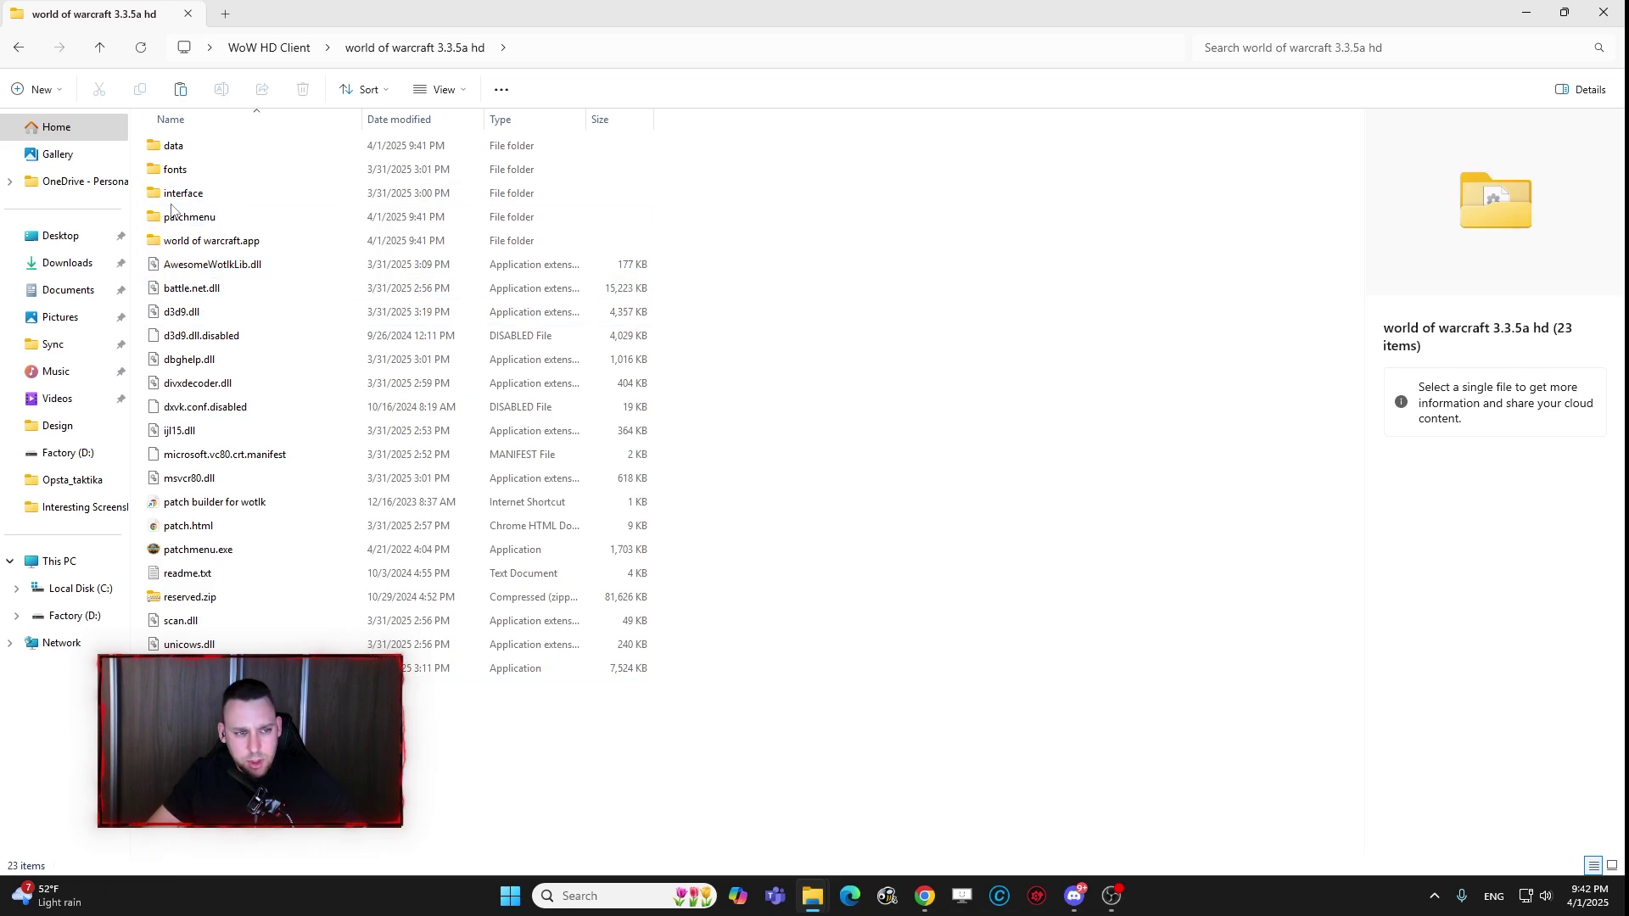
Step: In the data folder, delete the dede, eses, frfr and ruru locales, keeping enus, then go back
double_click(183, 147)
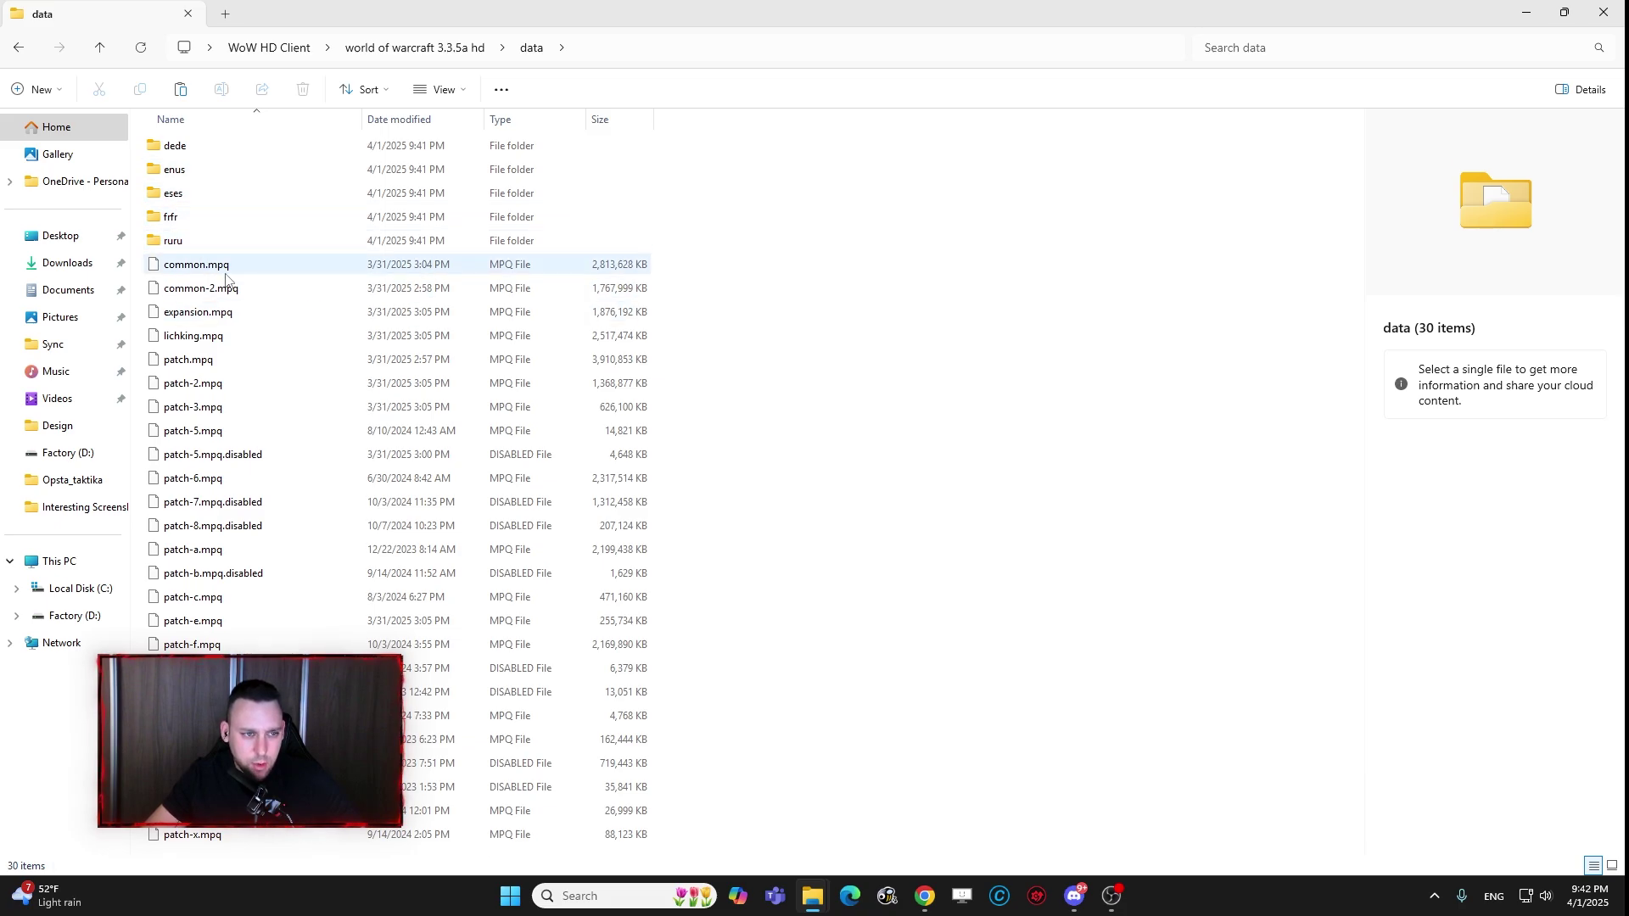
click(187, 149)
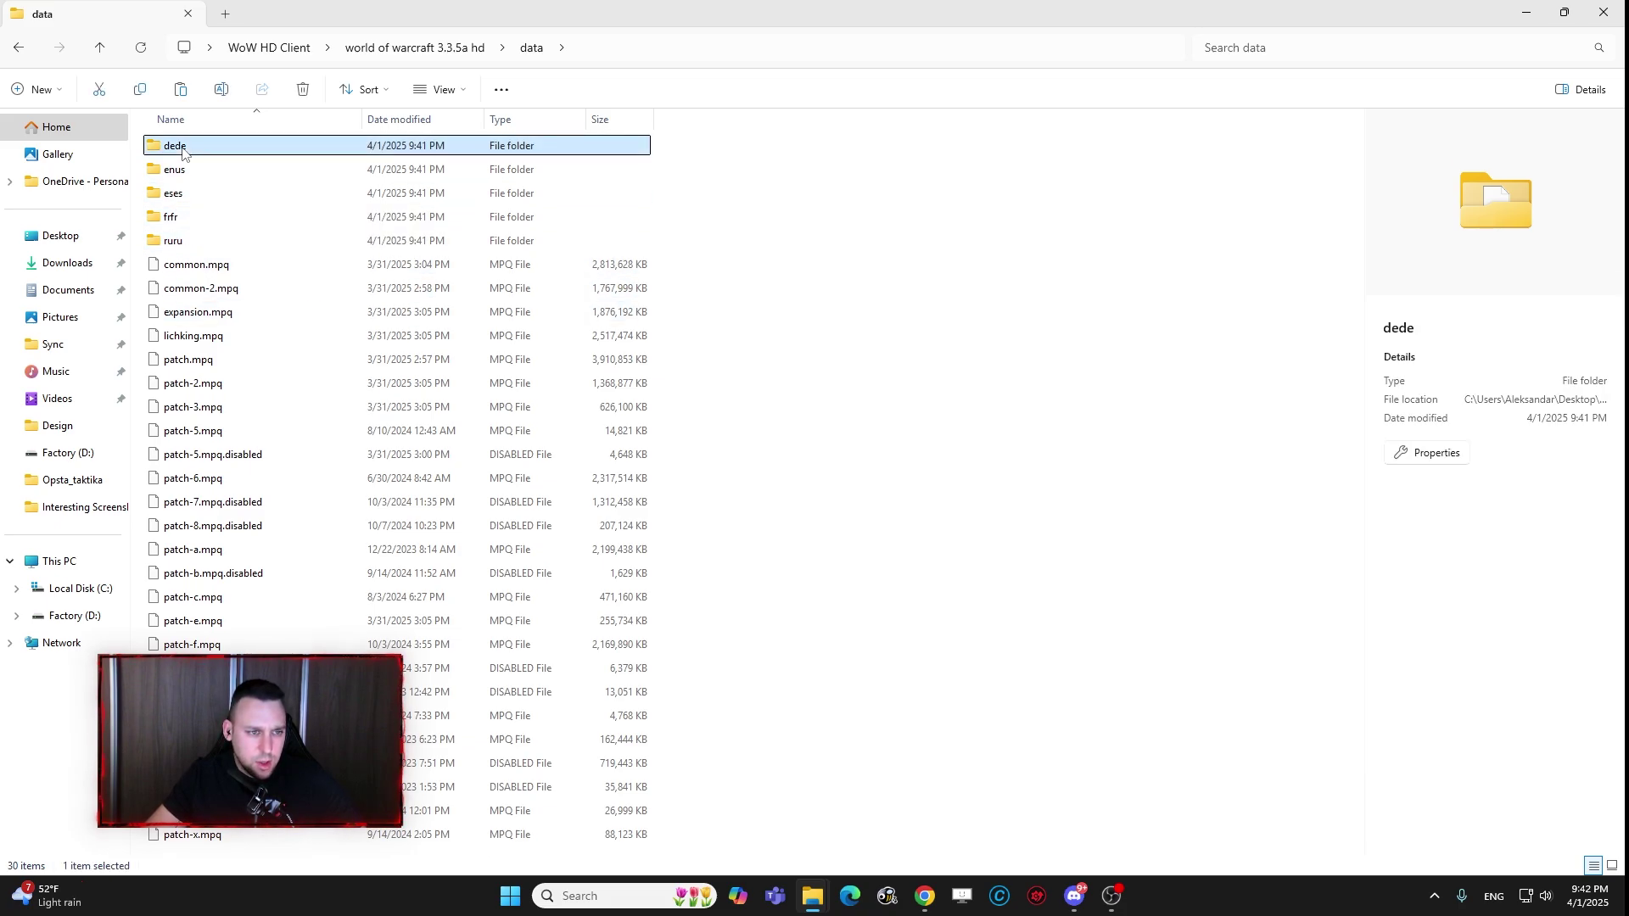
ctrl+click(207, 192)
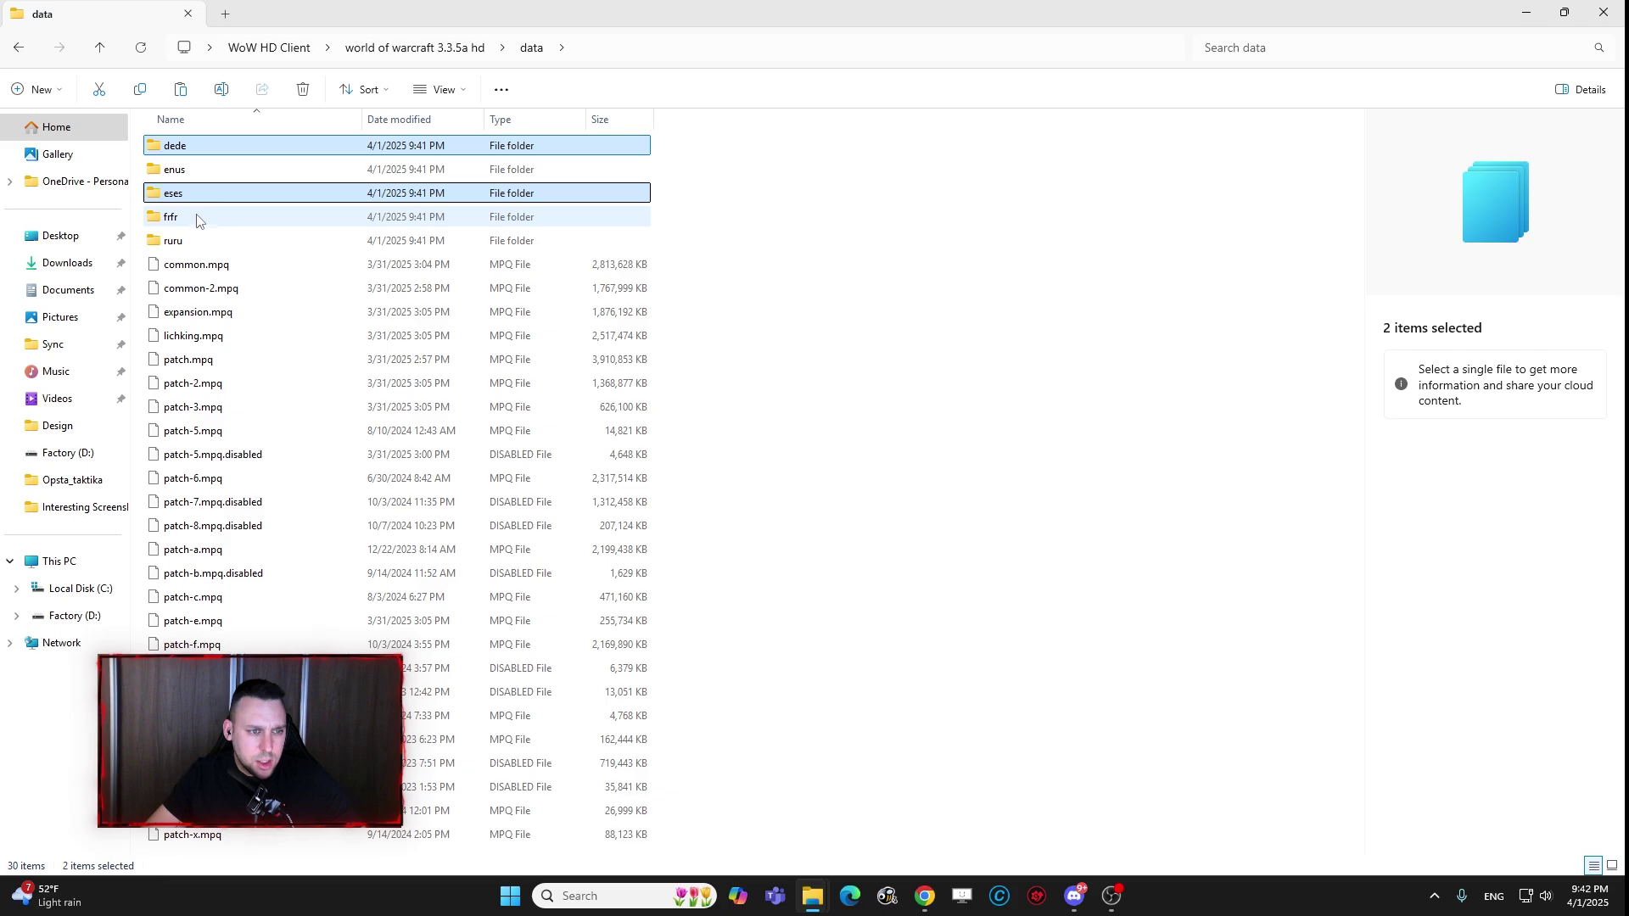
ctrl+click(203, 218)
ctrl+click(195, 245)
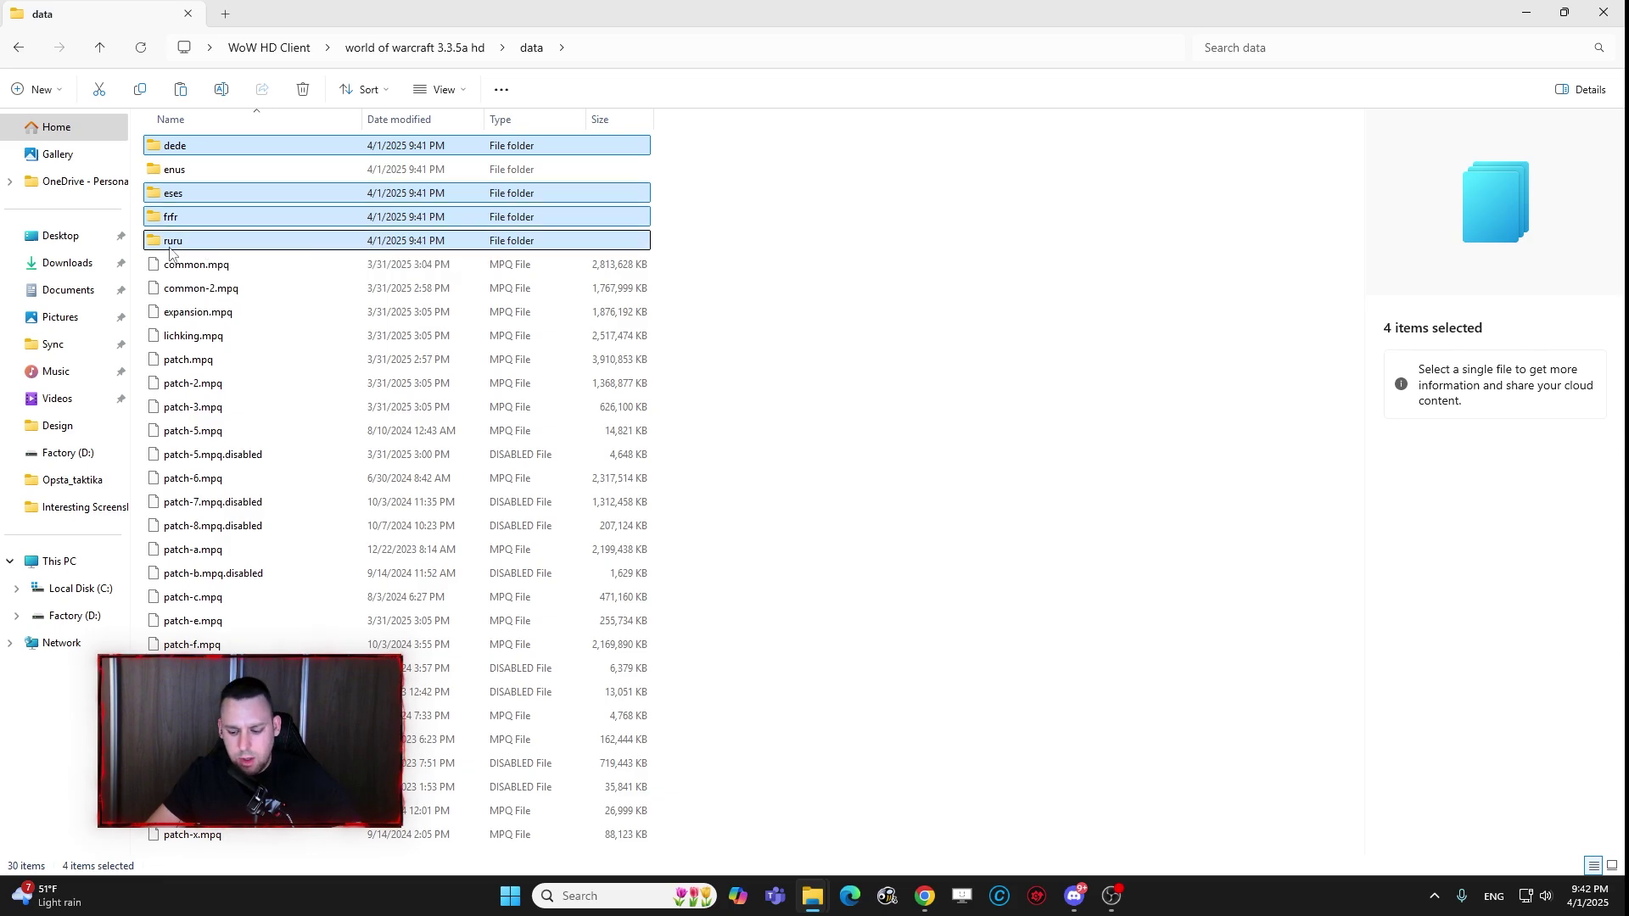
key(Delete)
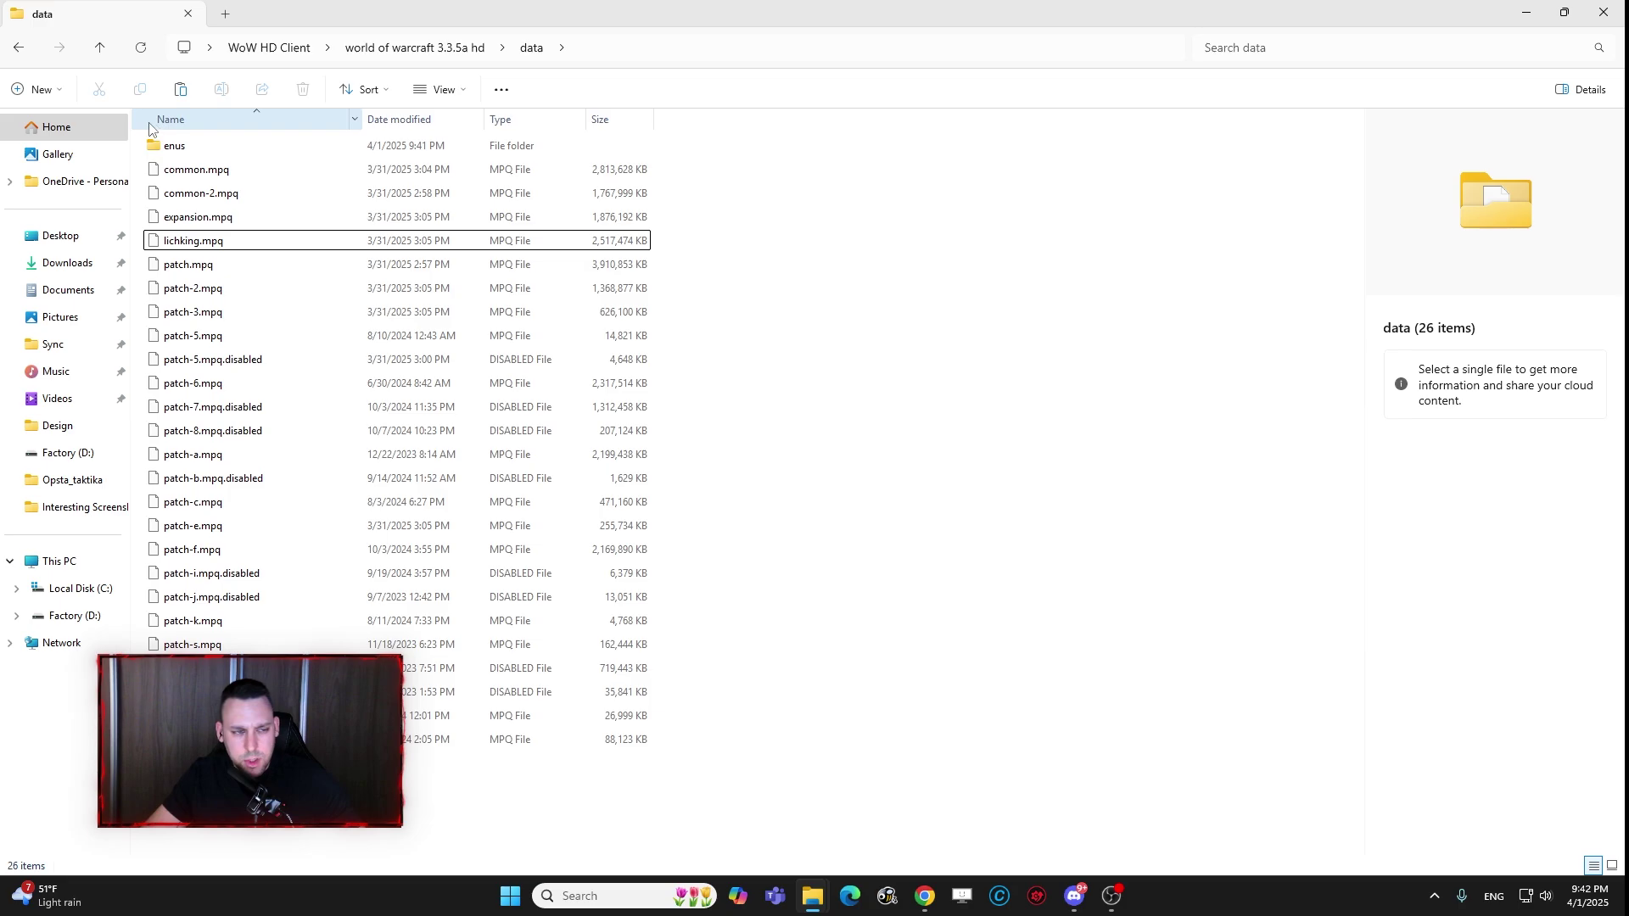
click(12, 49)
Step: Reopen world of warcraft 3.3.5a hd, check wow.exe's context menu, then minimize File Explorer
click(15, 47)
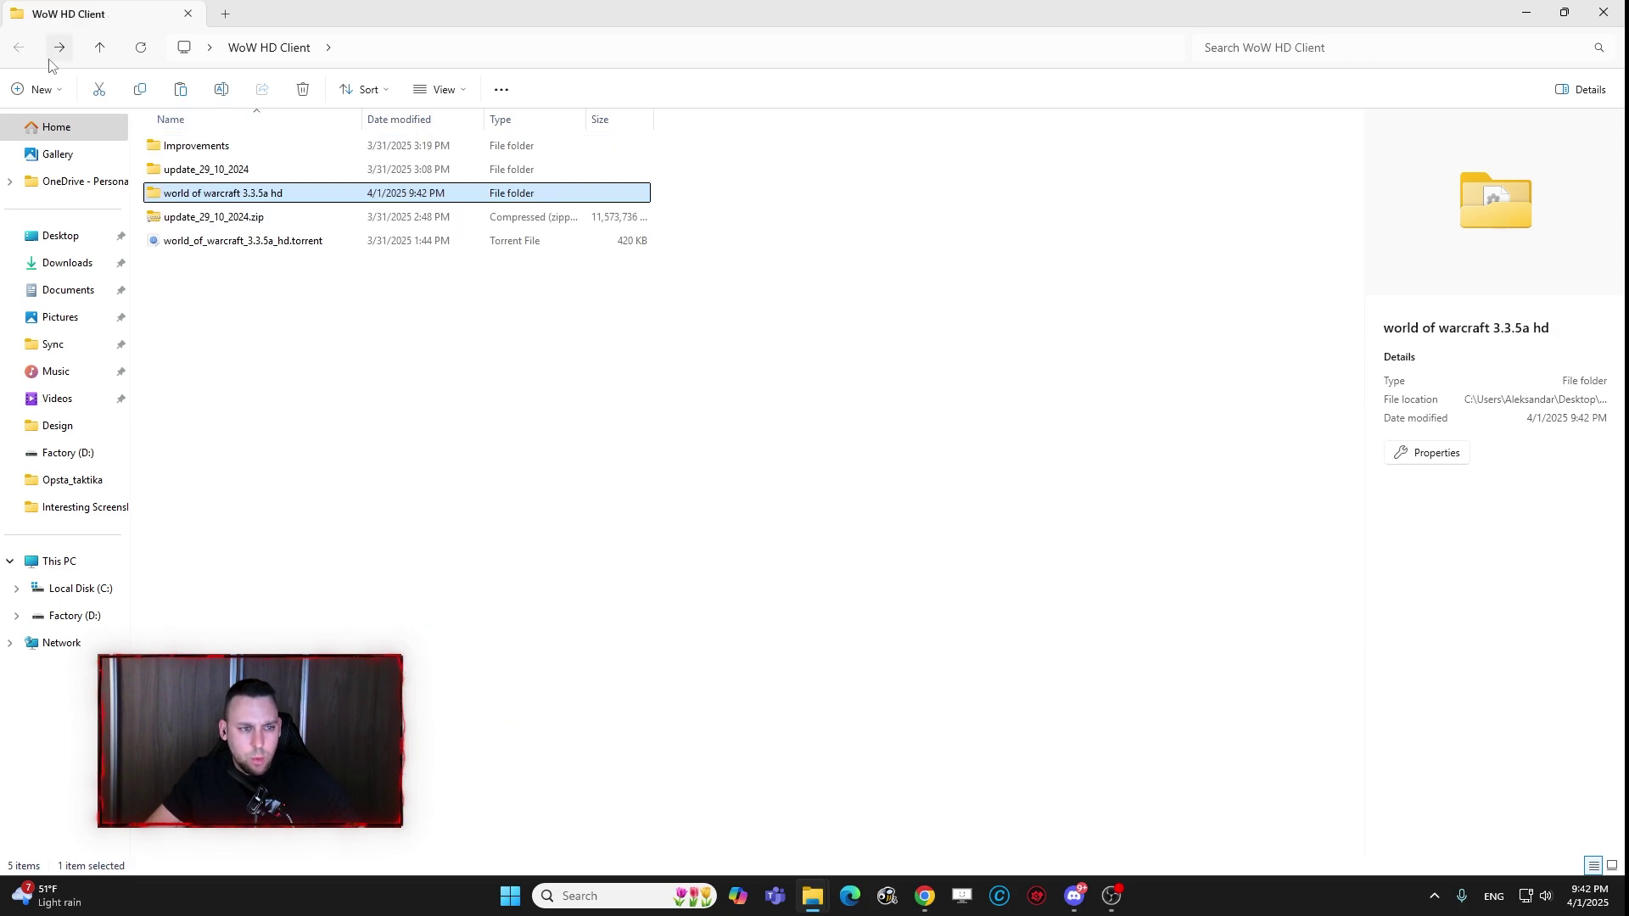
double_click(236, 193)
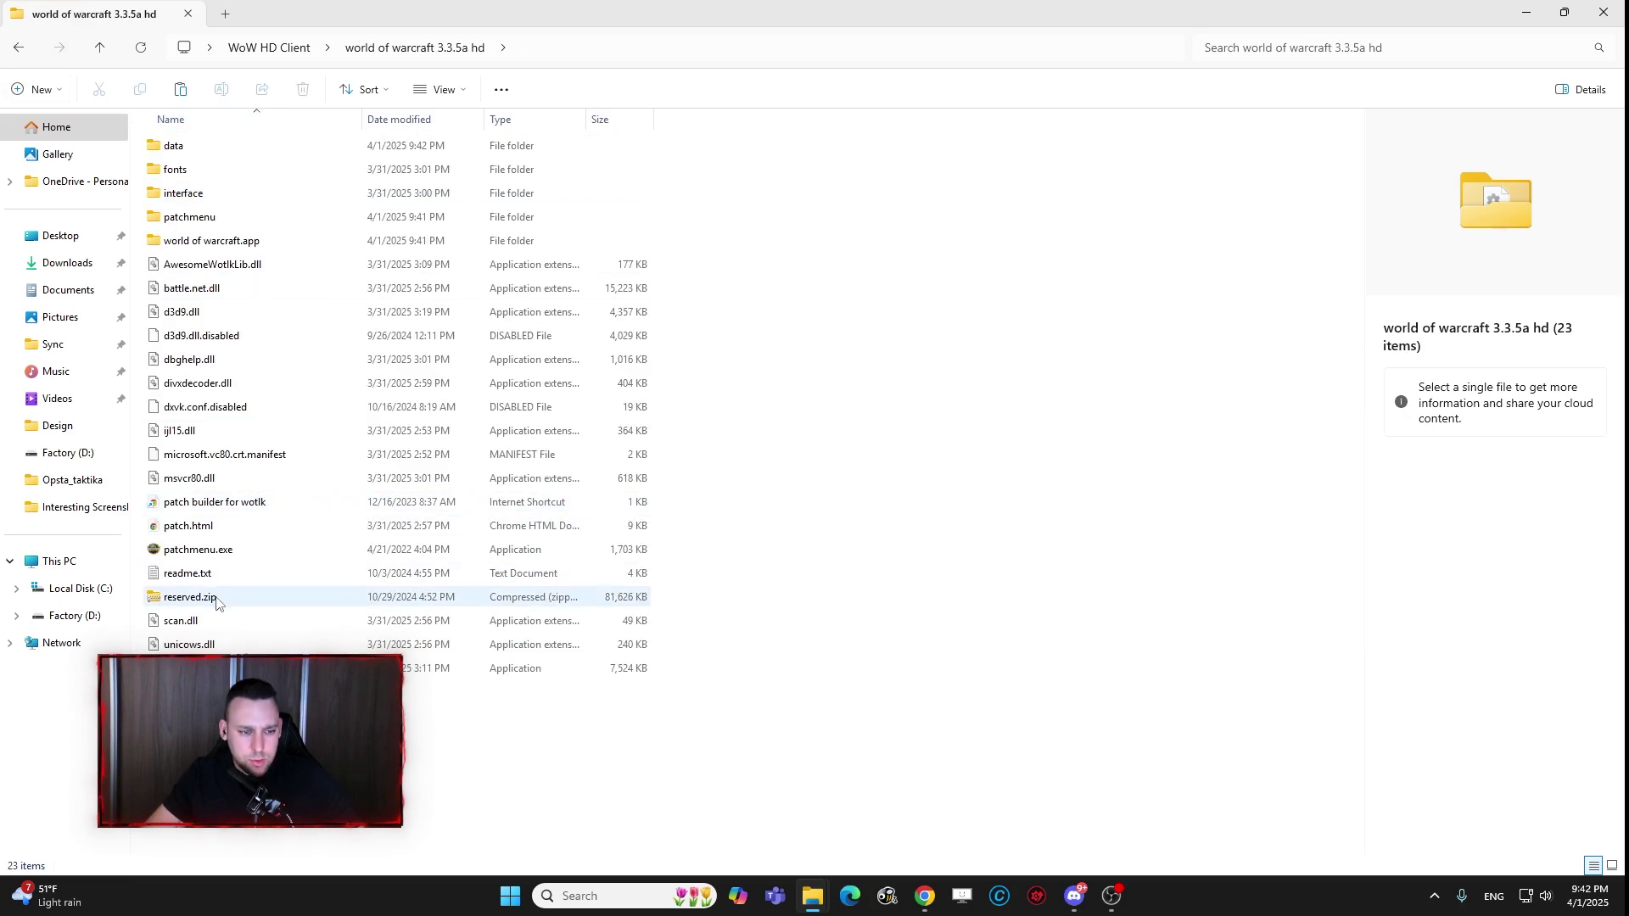
right_click(178, 667)
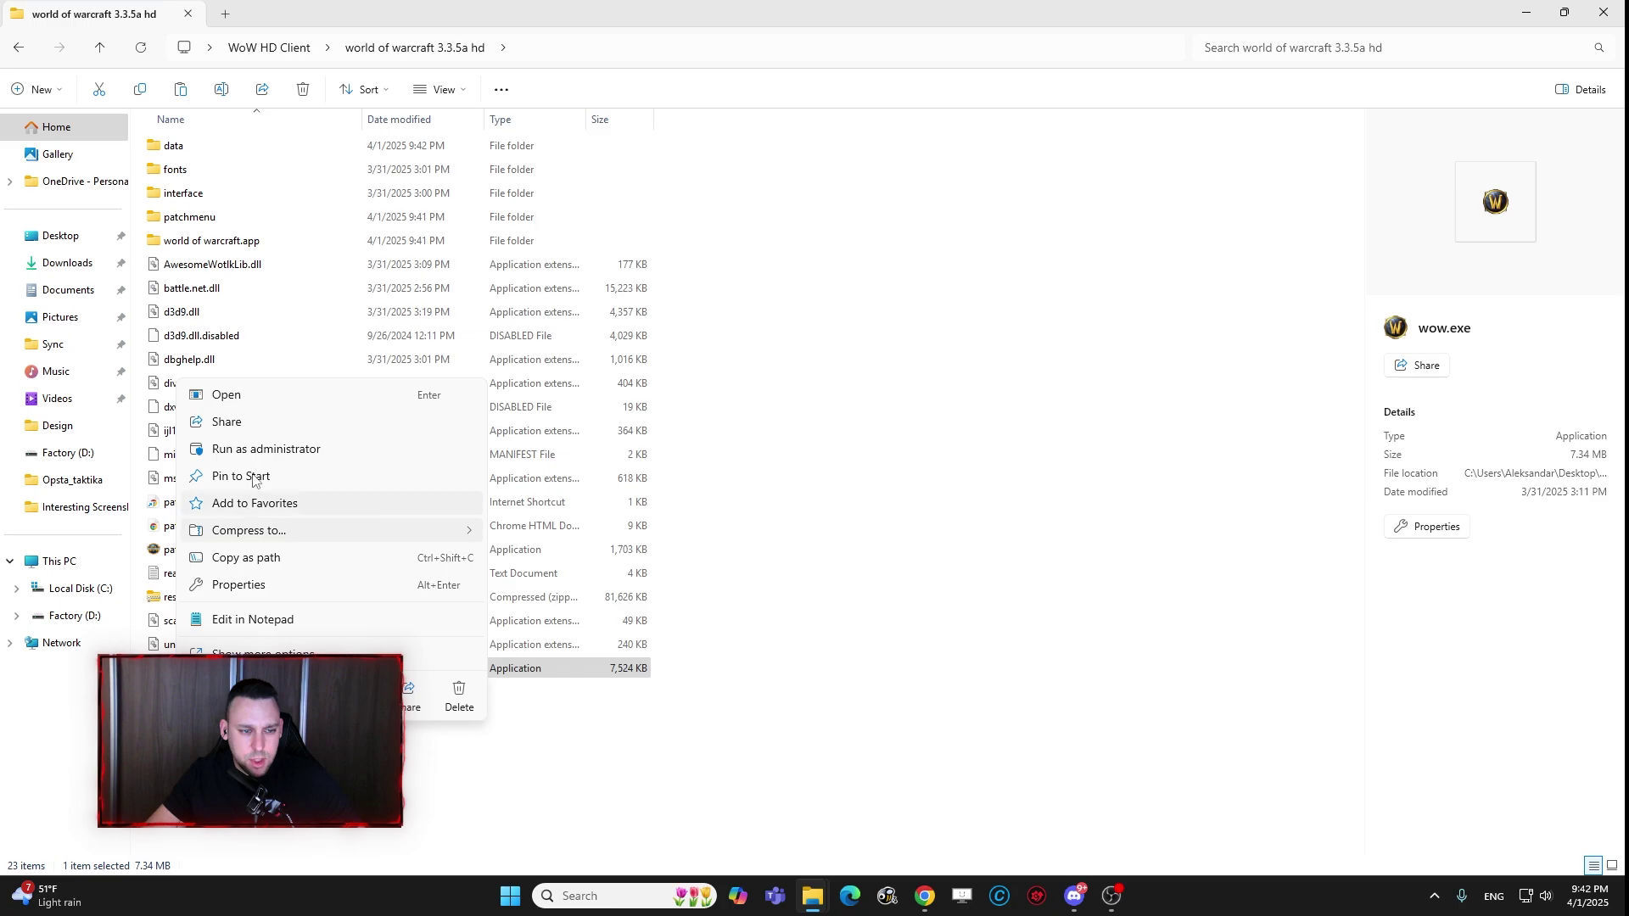
click(959, 577)
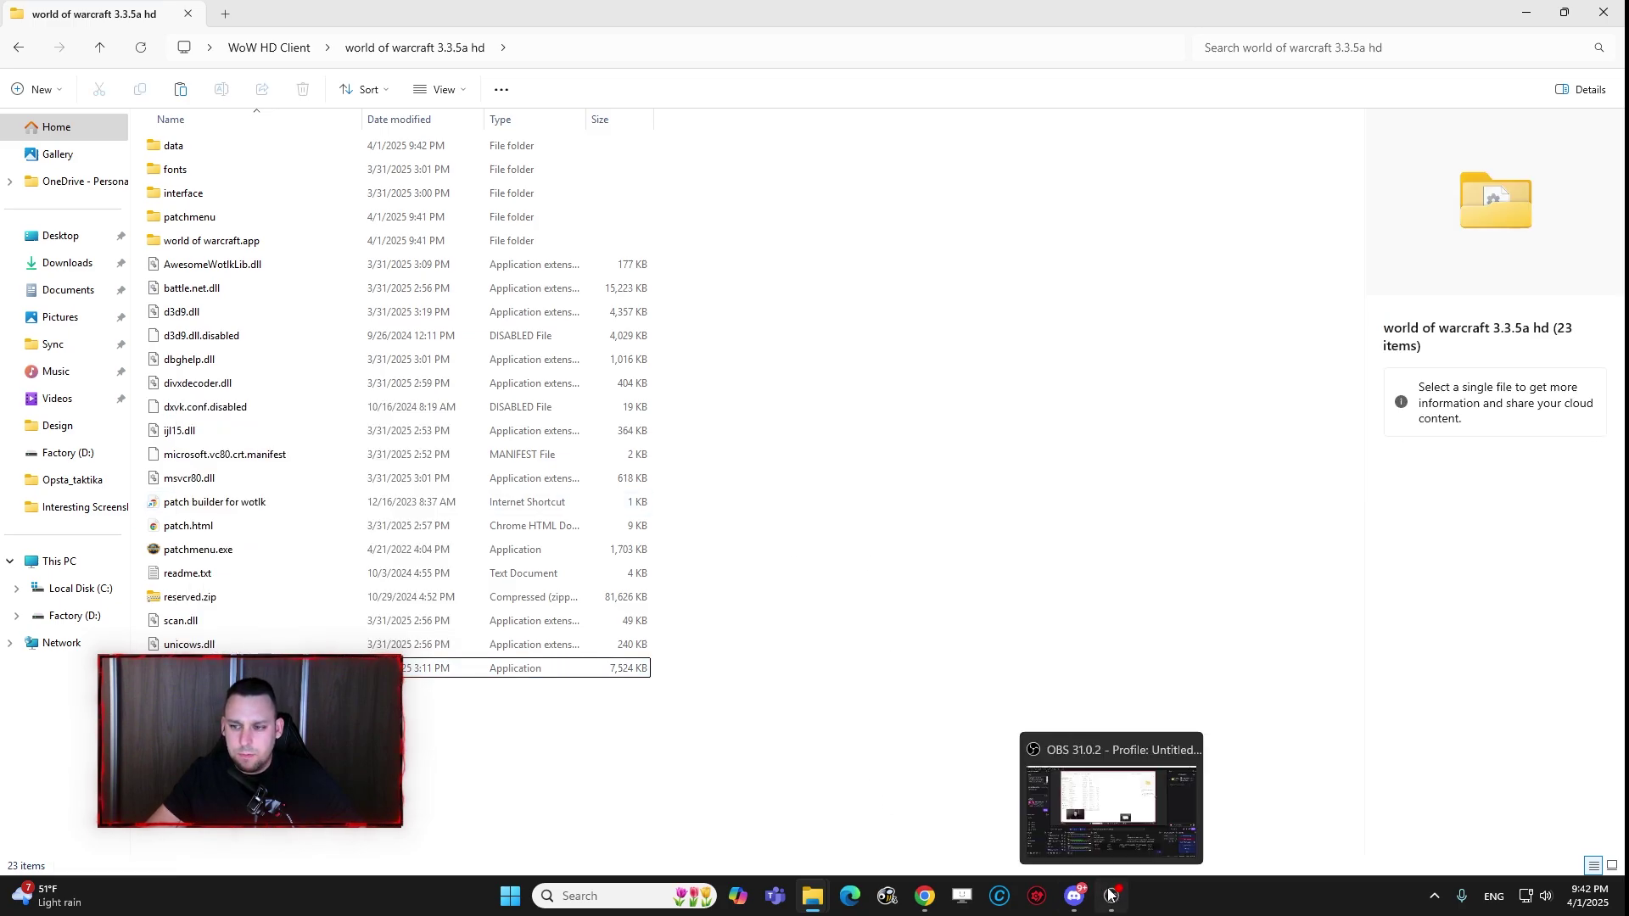
click(1525, 11)
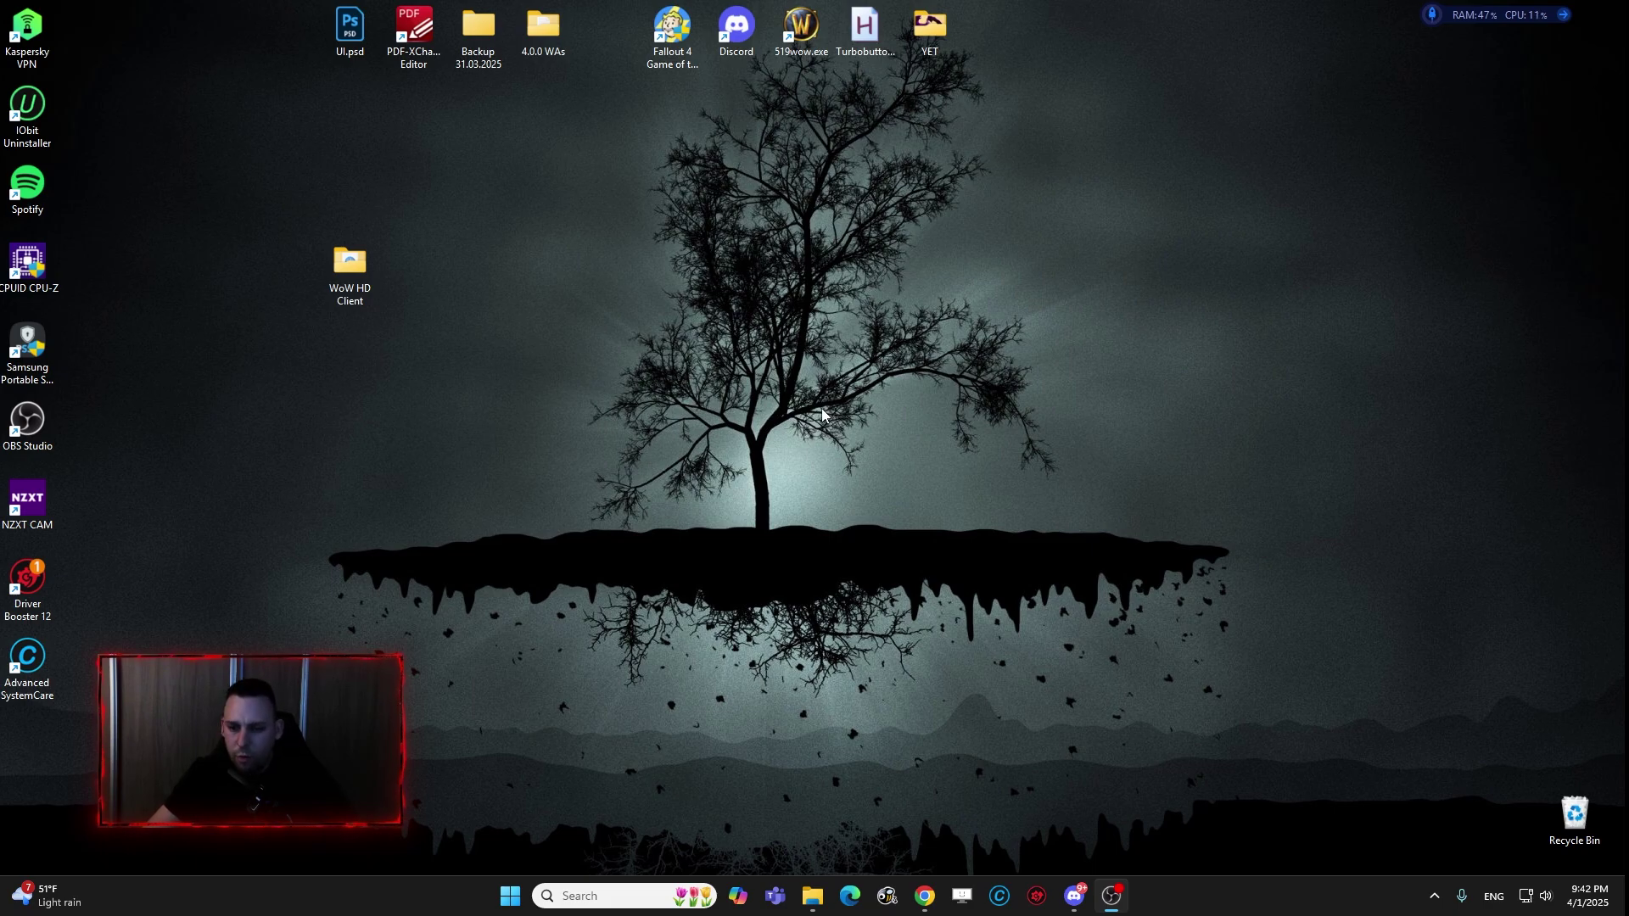
Step: Bring up Discord on the Tweaks to WoW.exe thread and highlight its tweaks list
click(1074, 896)
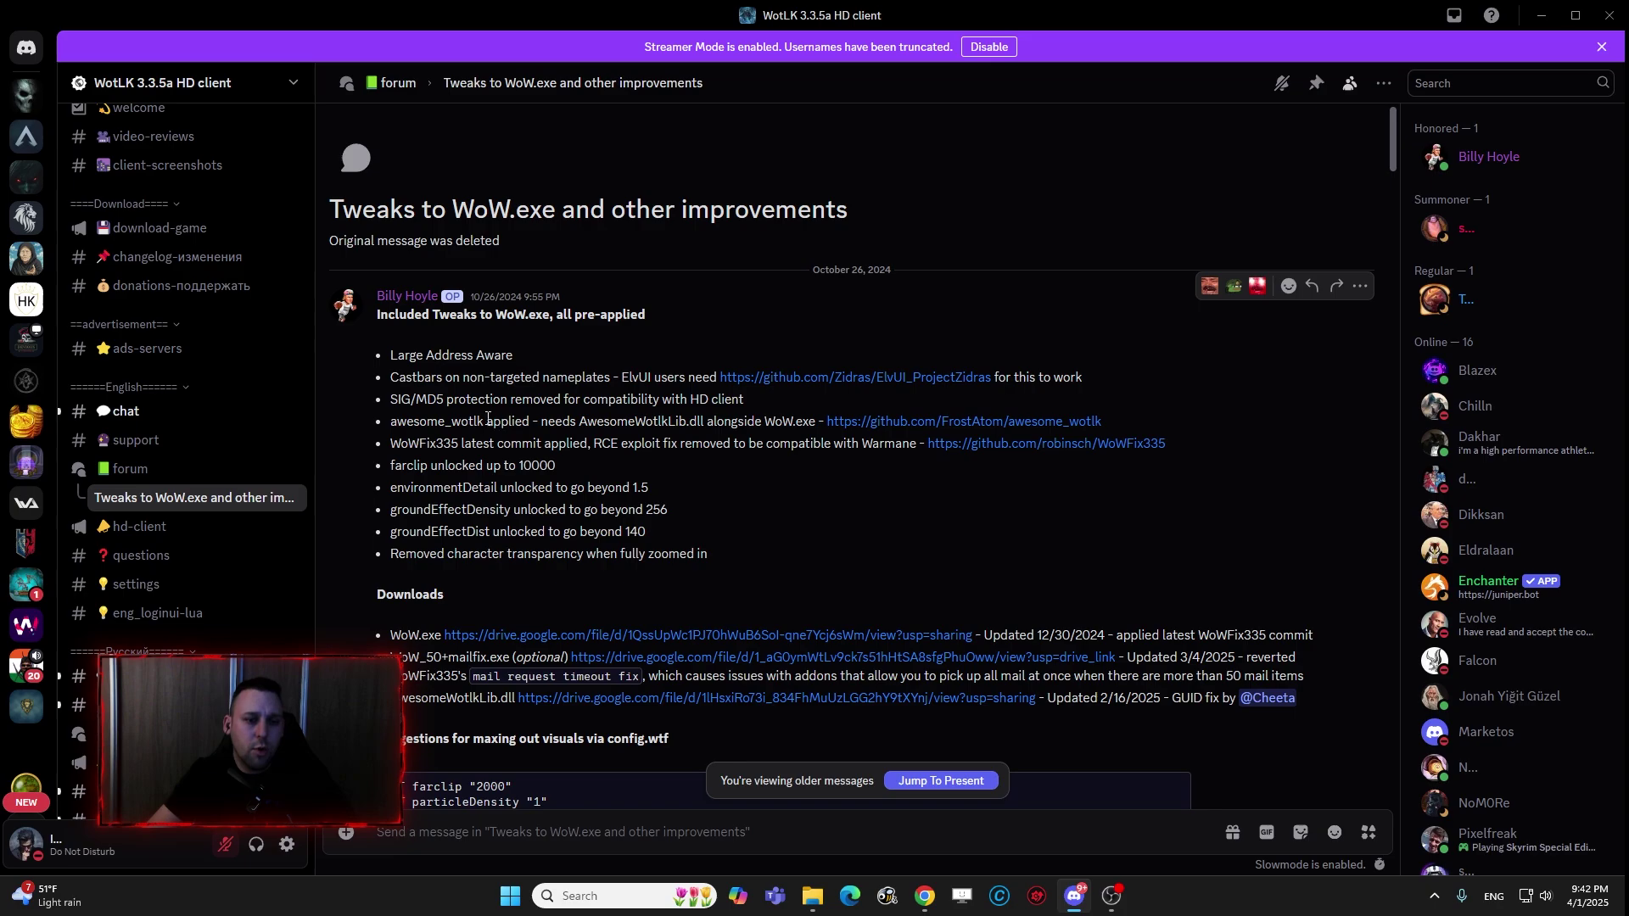
scroll(436, 391, down, 1)
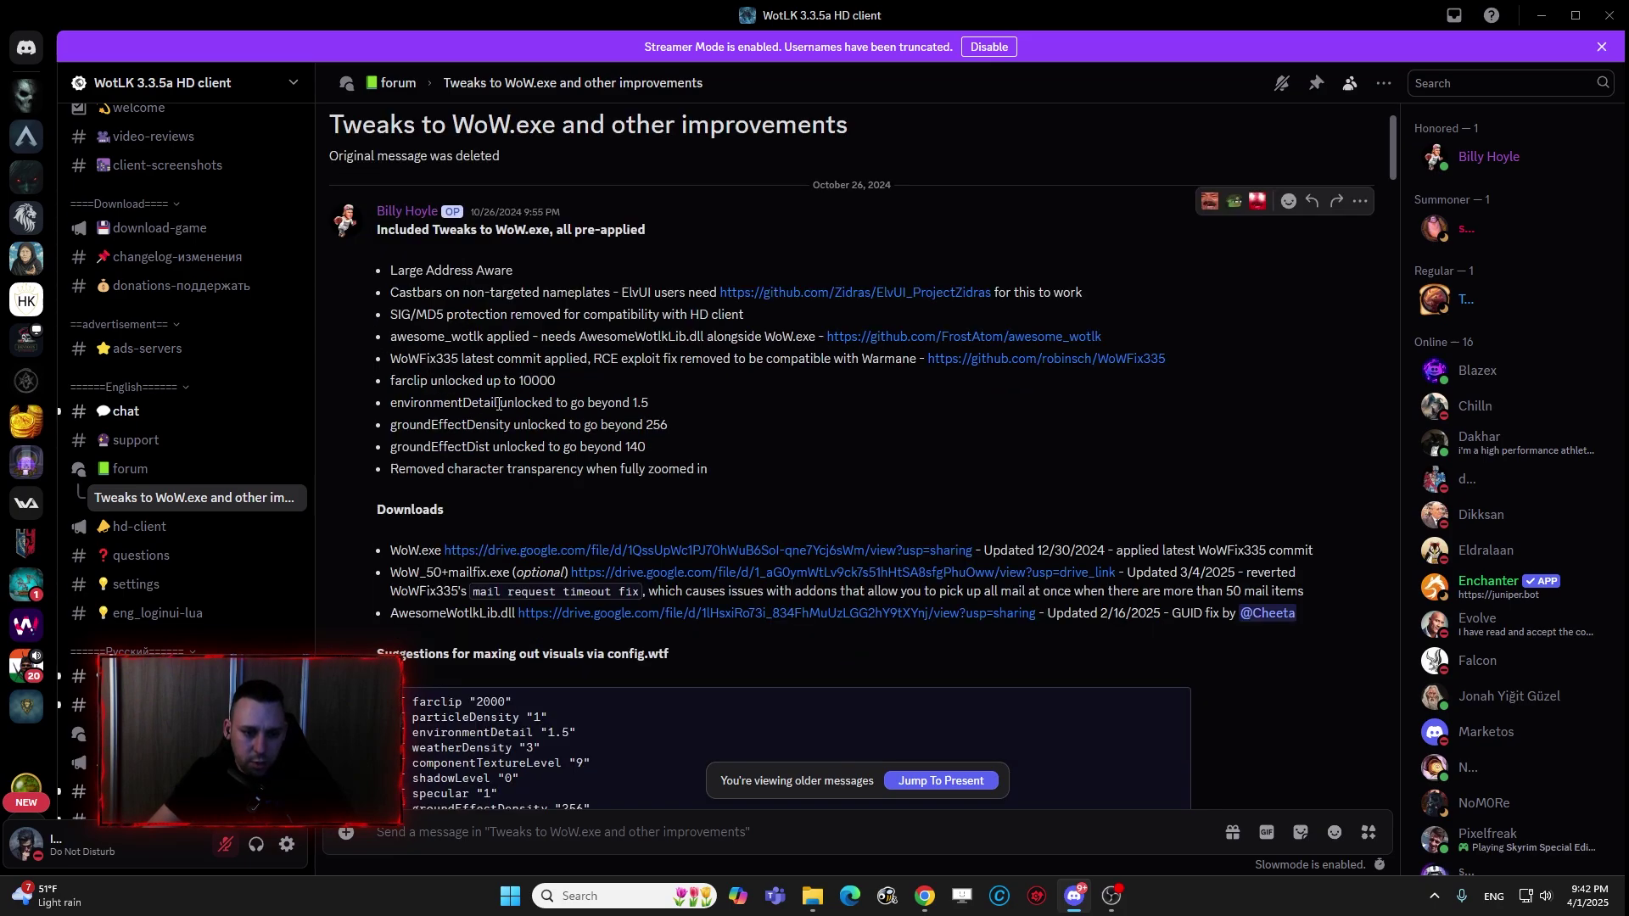
scroll(594, 475, up, 1)
mouse_move(712, 553)
mouse_down()
mouse_move(390, 422)
mouse_move(388, 354)
mouse_up()
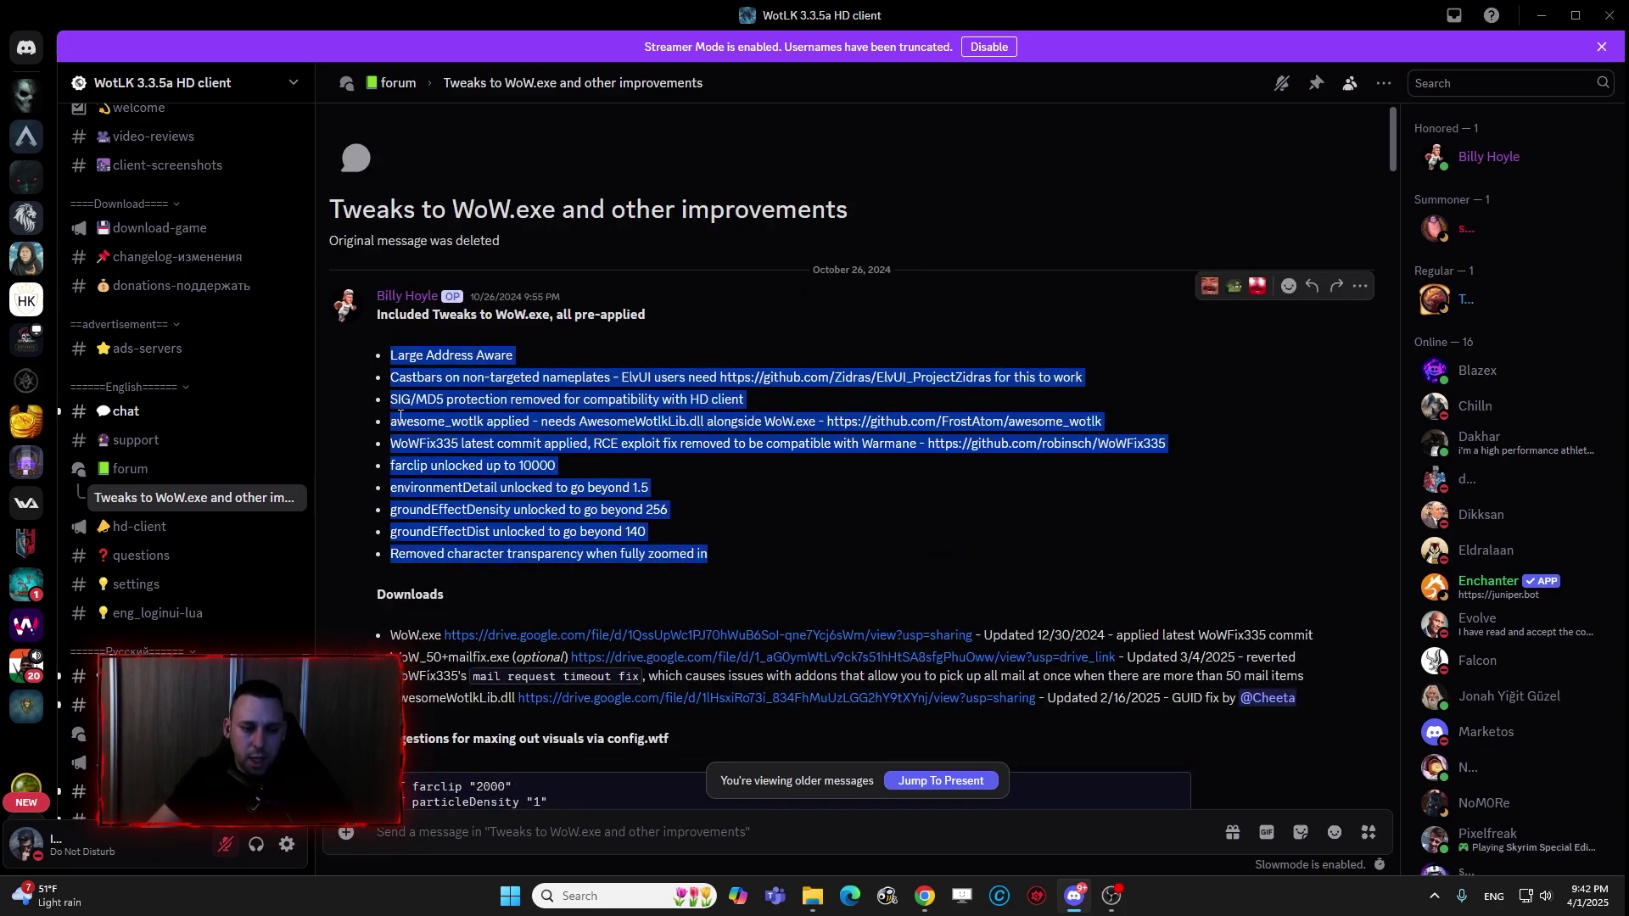
Step: Move through #forum to the changelog-изменения channel's September and October 2024 update notes
click(153, 477)
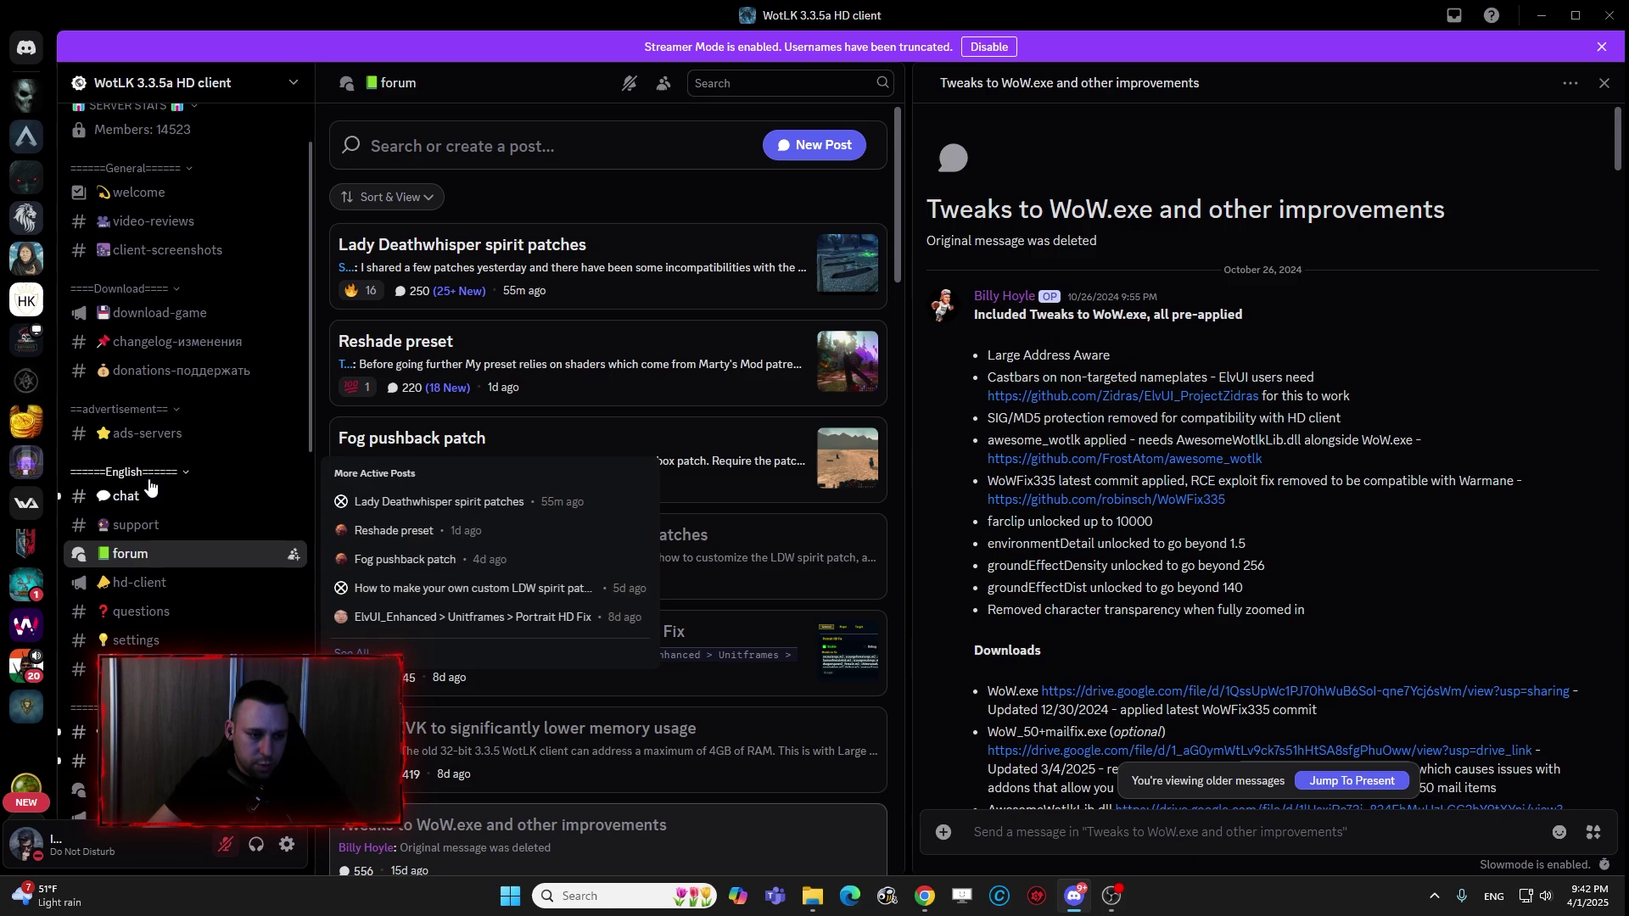
scroll(149, 486, up, 2)
click(169, 425)
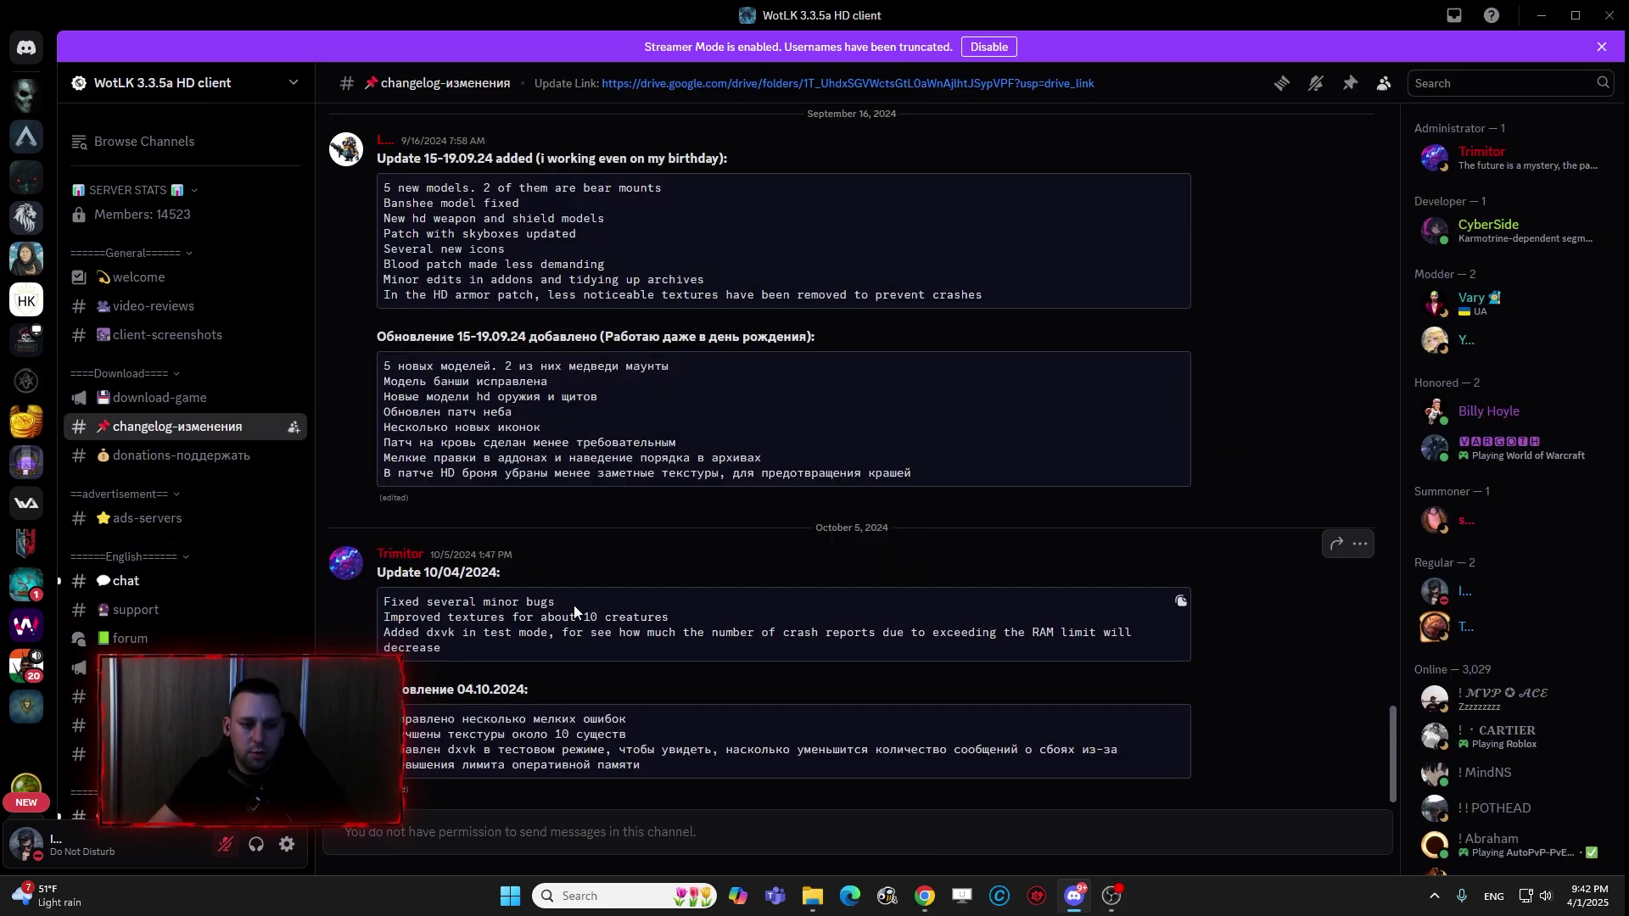
scroll(573, 604, up, 1)
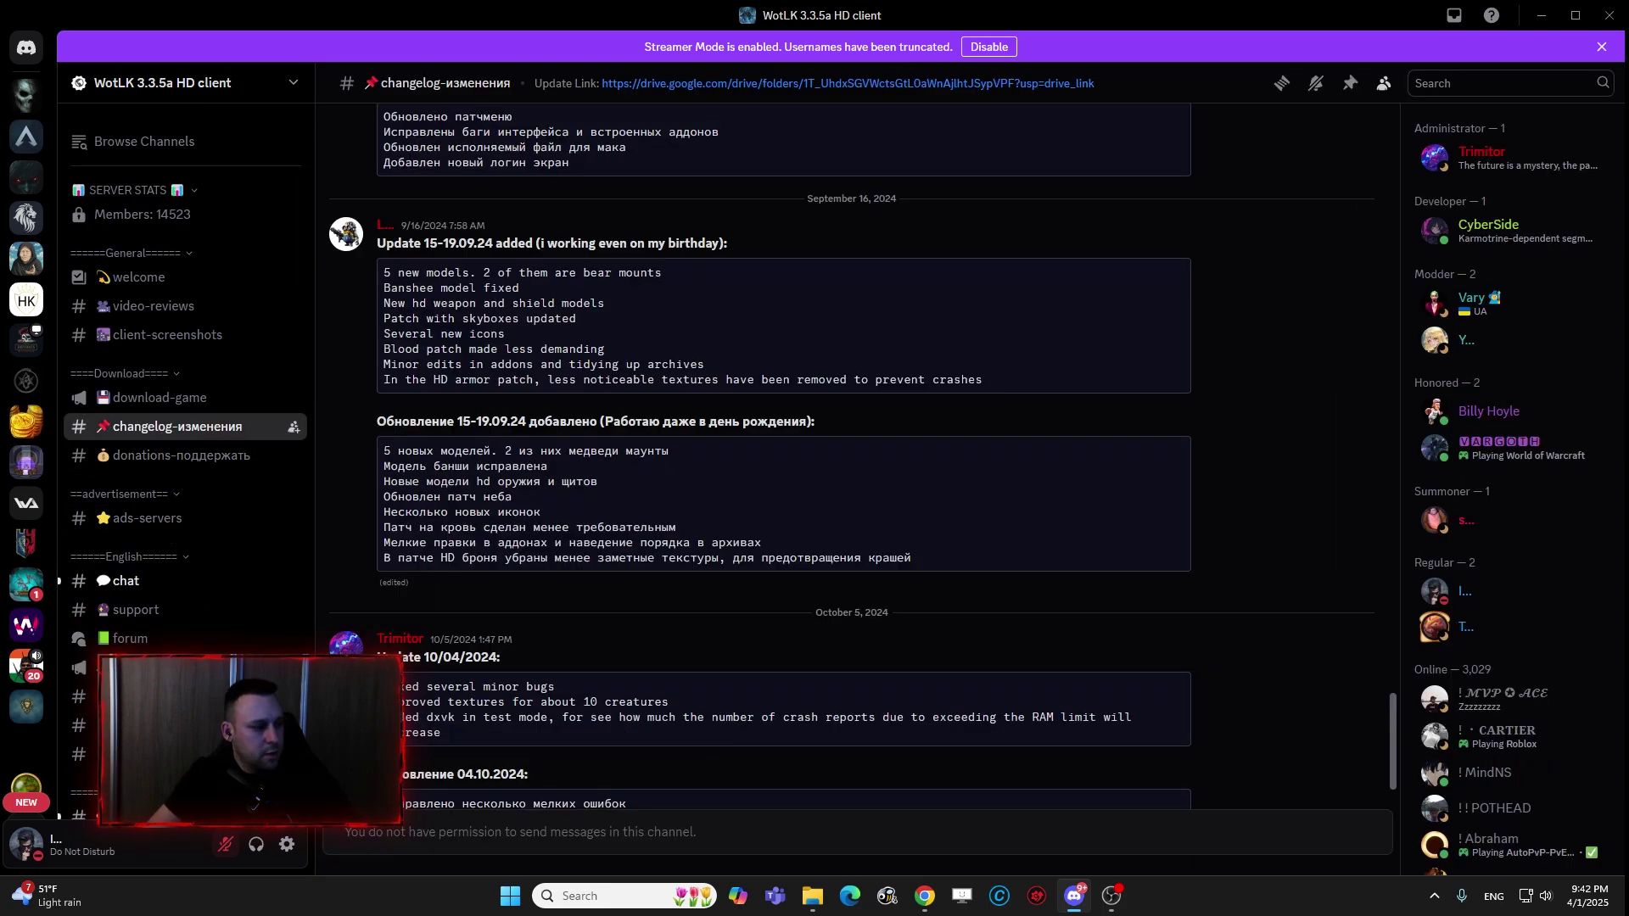